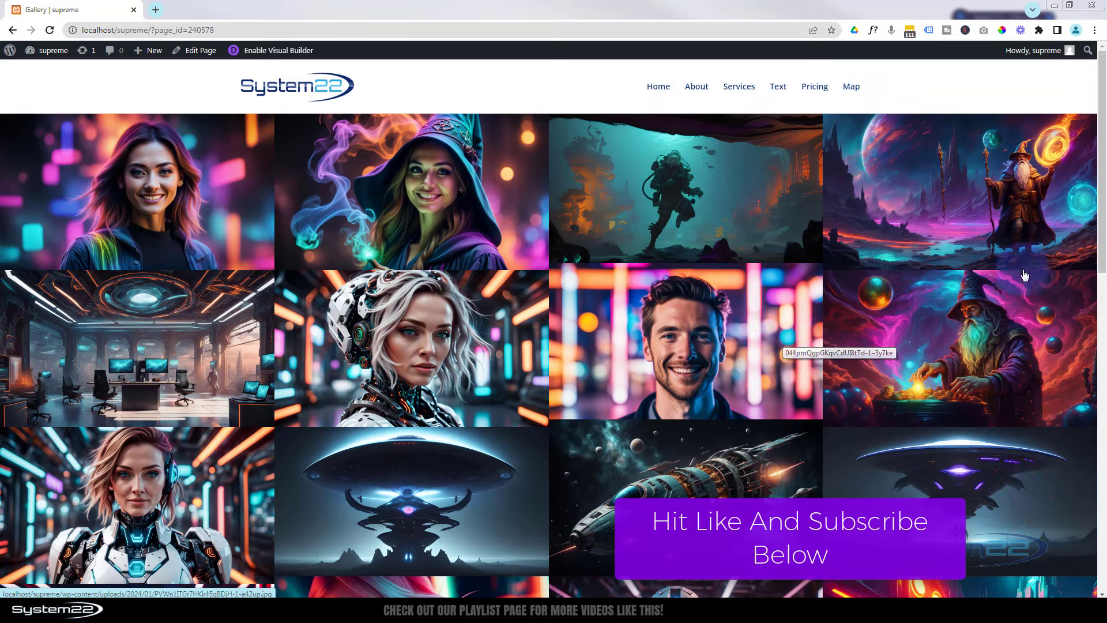
- Preview the gallery lightbox from the group photo, stepping through five images, then close it
scroll(1102, 297, "down", 2)
scroll(1102, 297, "down", 6)
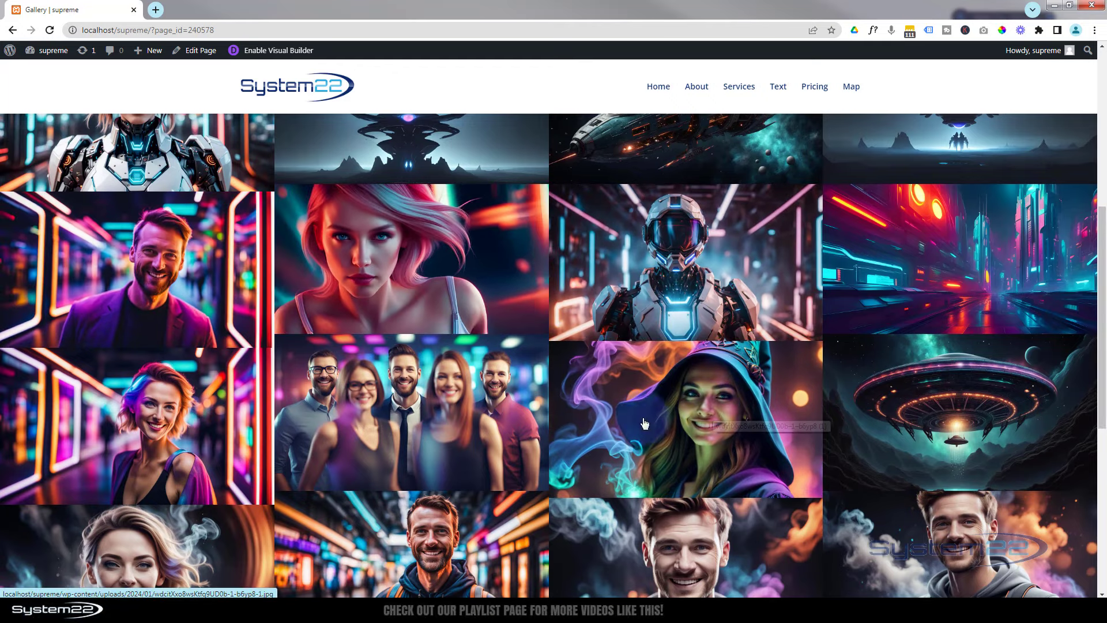
left_click(358, 438)
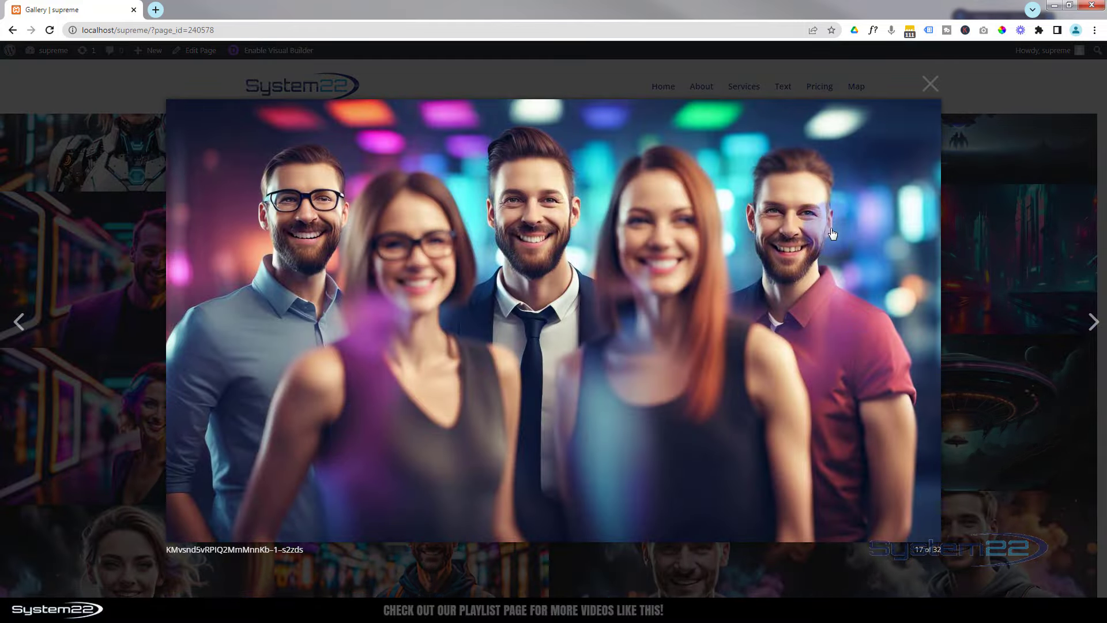
left_click(1090, 328)
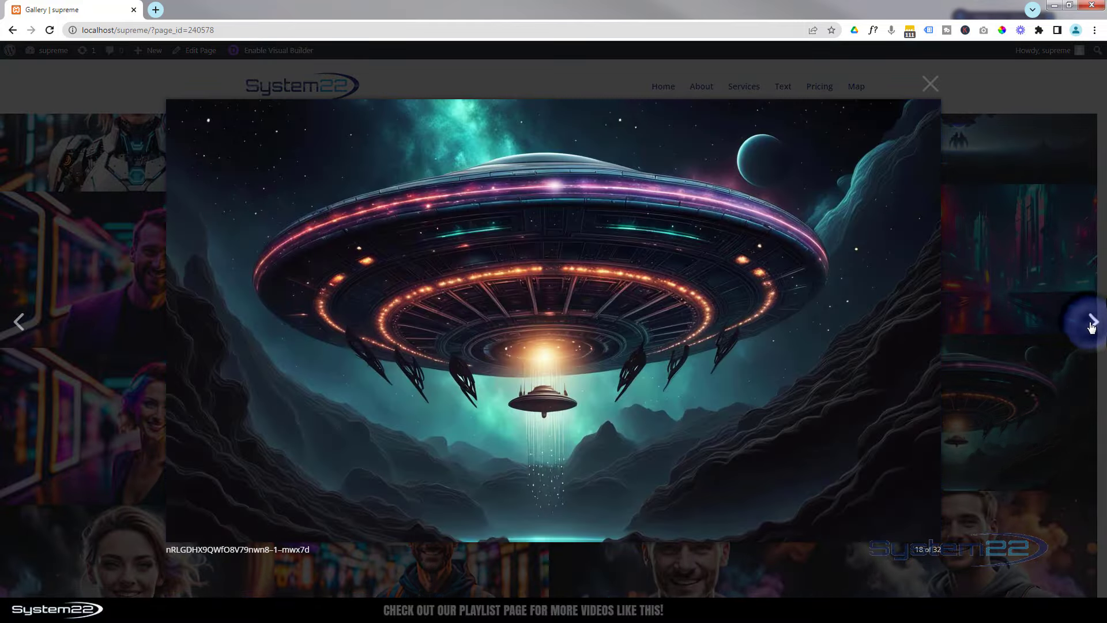
left_click(1091, 327)
left_click(1092, 328)
left_click(1091, 327)
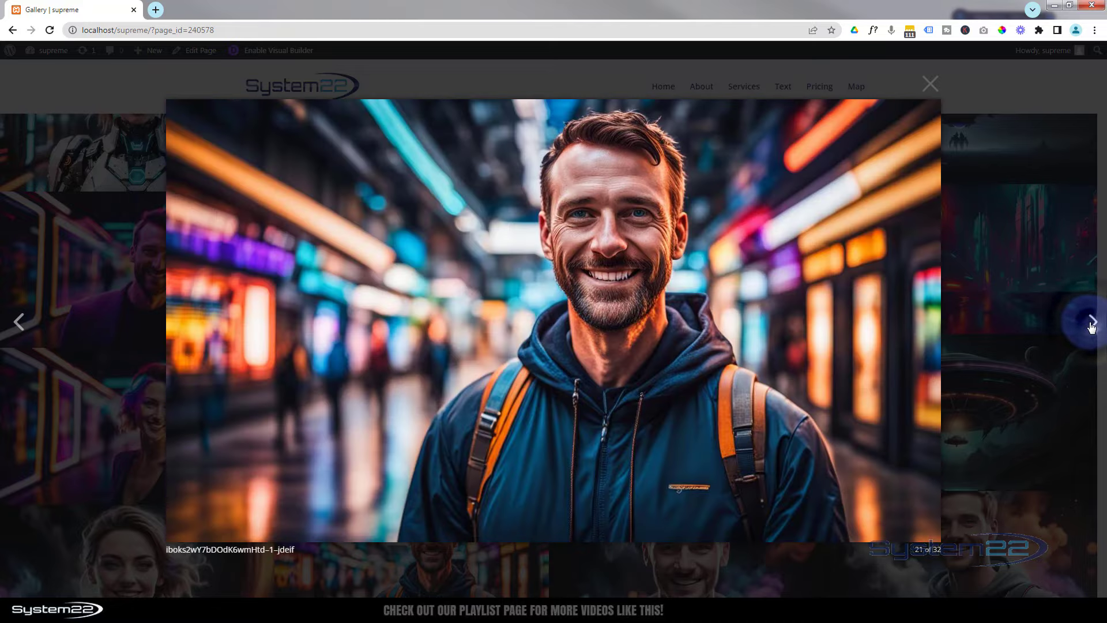
left_click(1092, 327)
key("Escape")
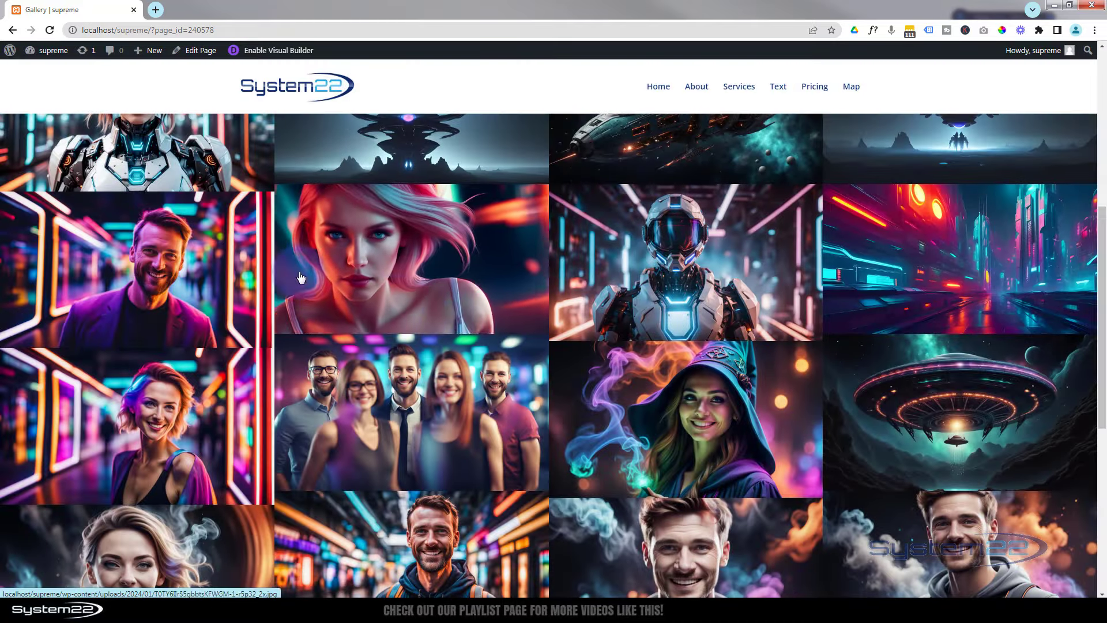
- Preview the Happy Woman image in the lightbox and close it
scroll(470, 333, "up", 5)
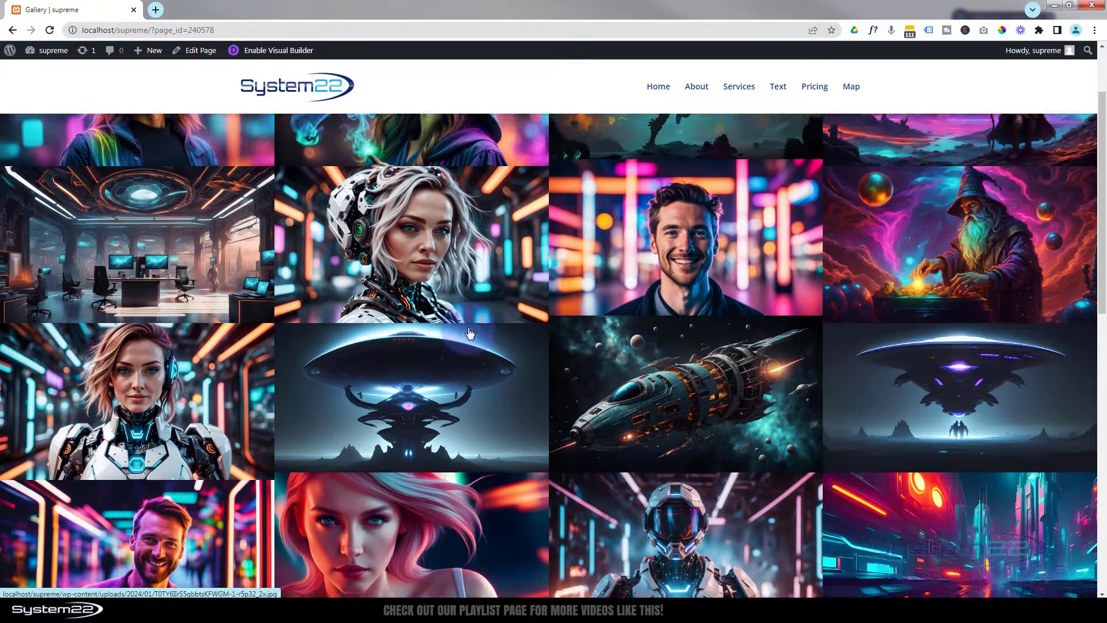
scroll(470, 333, "up", 2)
left_click(242, 266)
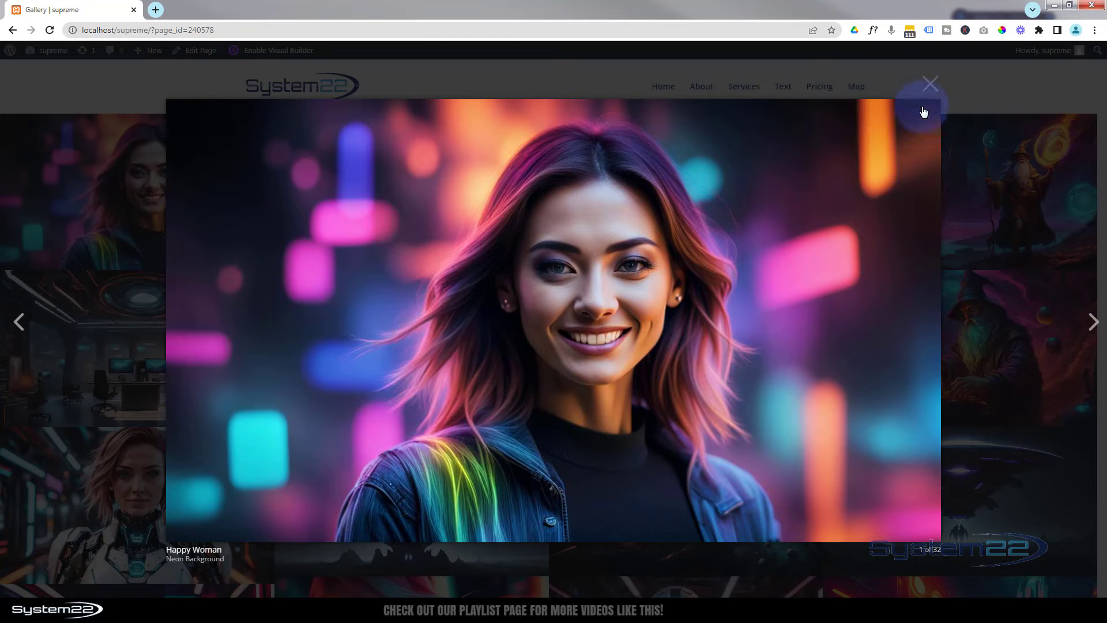
left_click(930, 84)
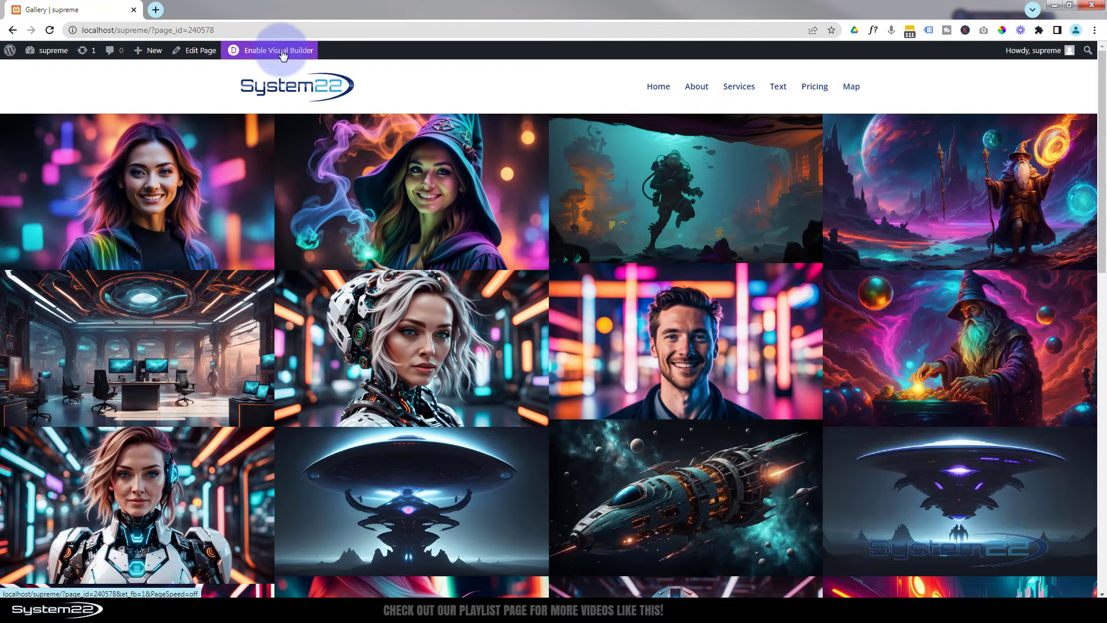
- Open the Divi Supreme Pro settings in a new dashboard tab, then return to the Gallery page
mouse_move(46, 51)
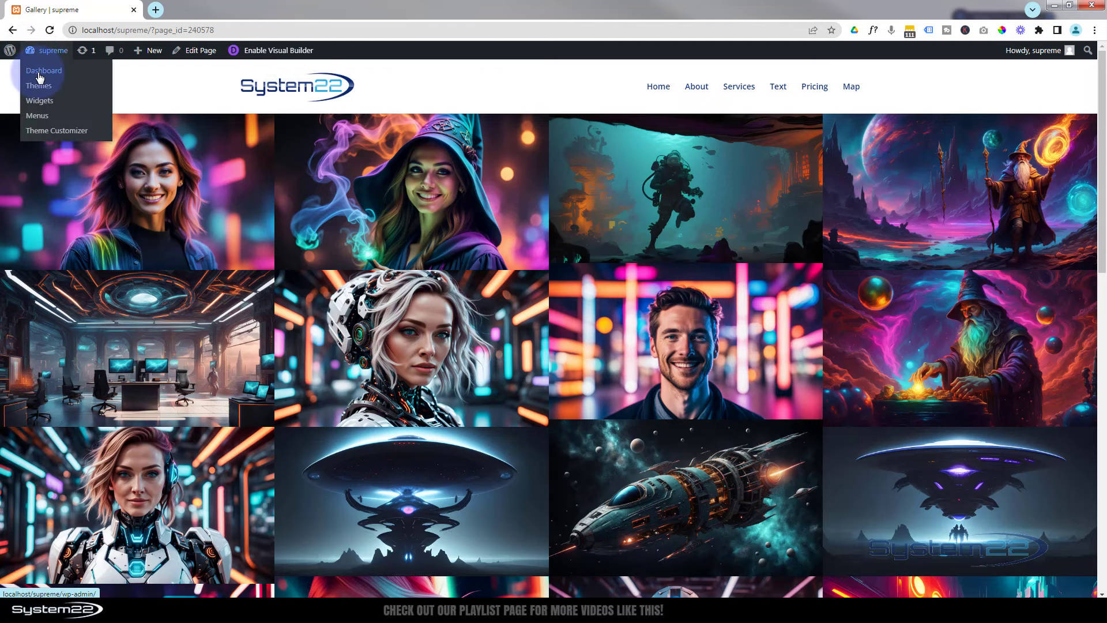
middle_click(40, 77)
left_click(192, 9)
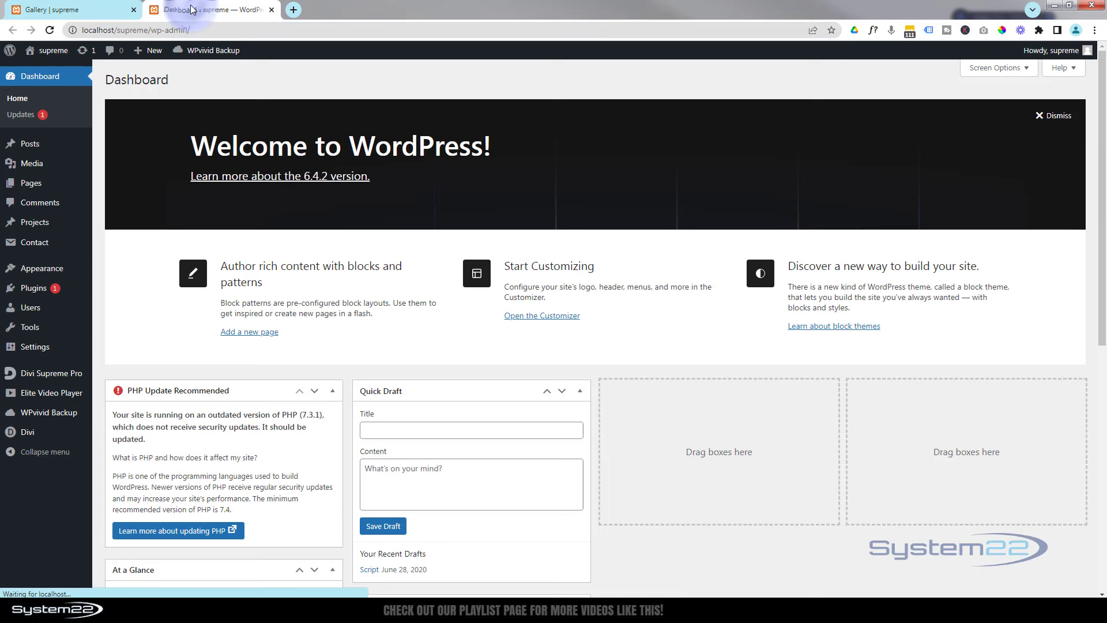
left_click(51, 376)
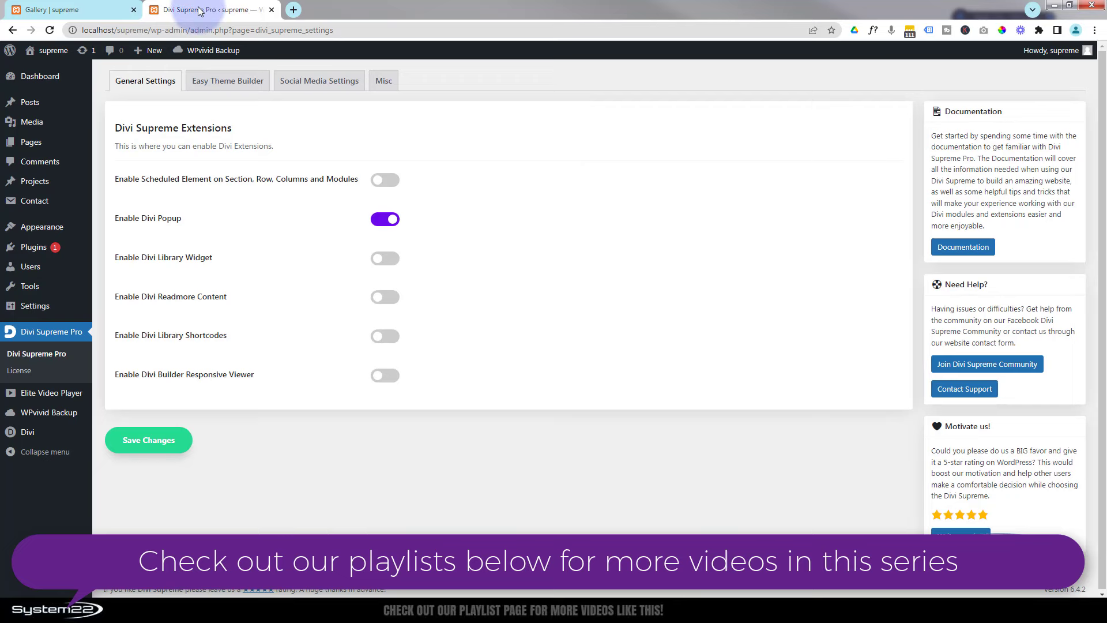
left_click(67, 8)
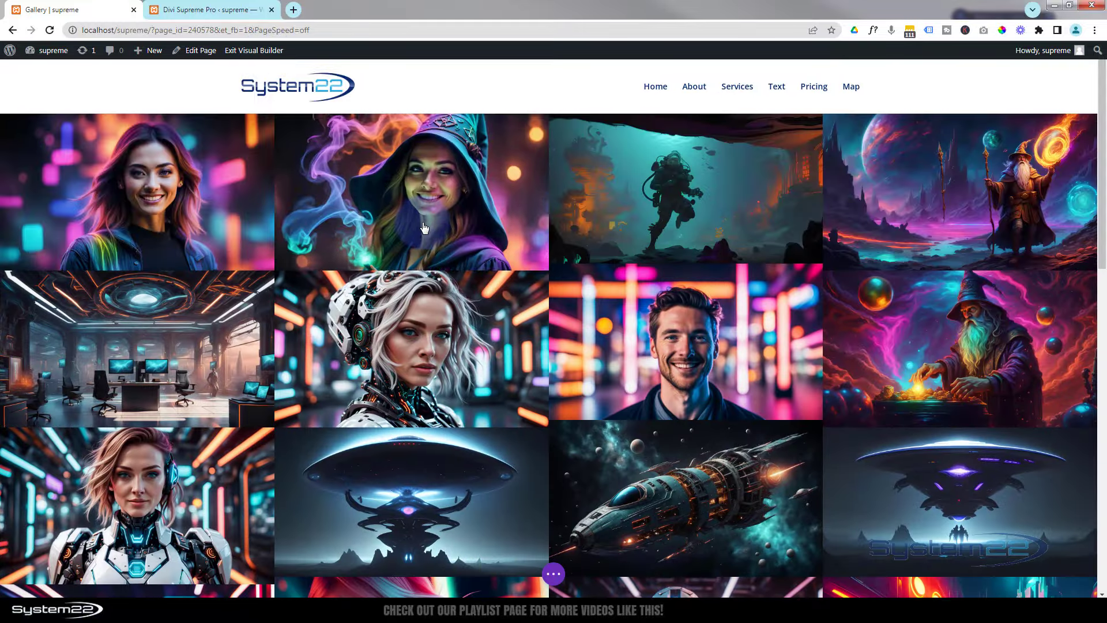
- Delete the old gallery row, add a Regular section with a one-column row, and browse the Insert Module list
mouse_move(575, 148)
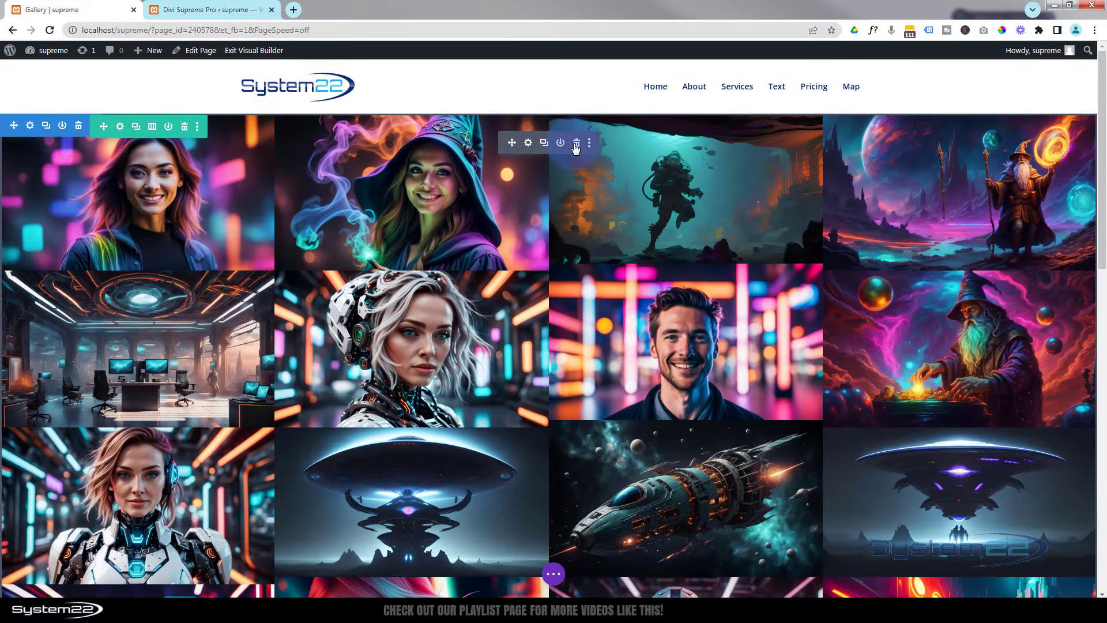
left_click(185, 128)
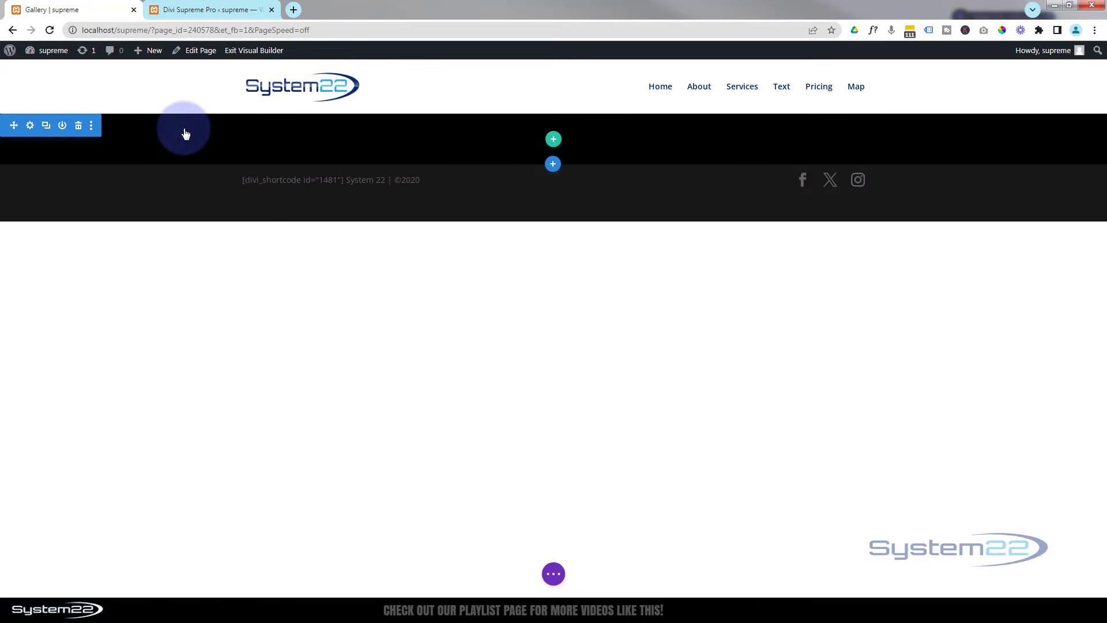
left_click(553, 165)
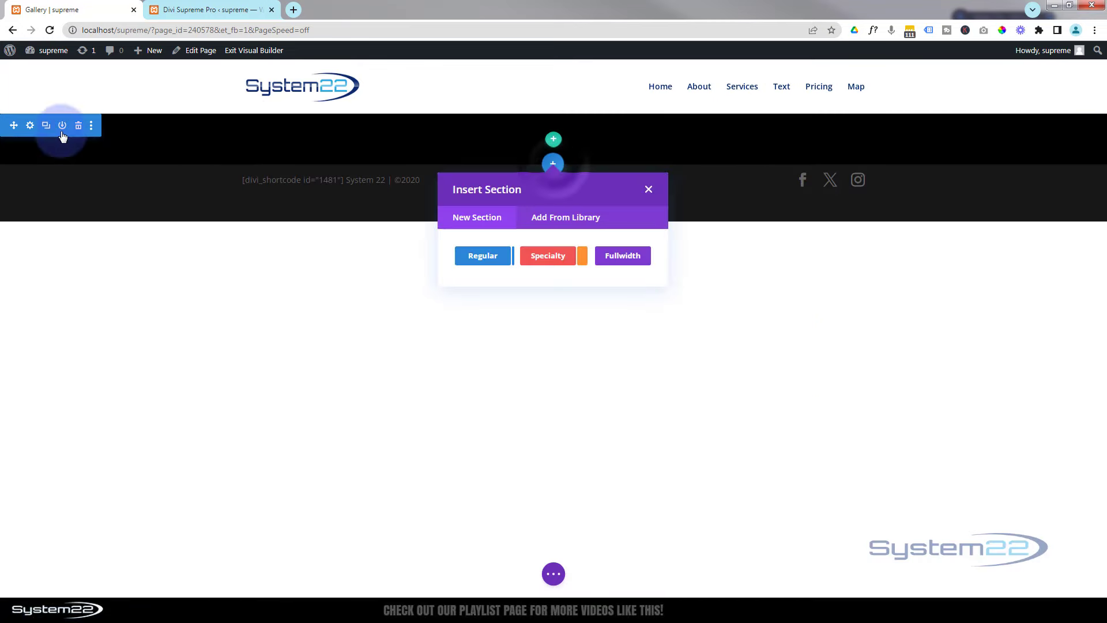
left_click(483, 257)
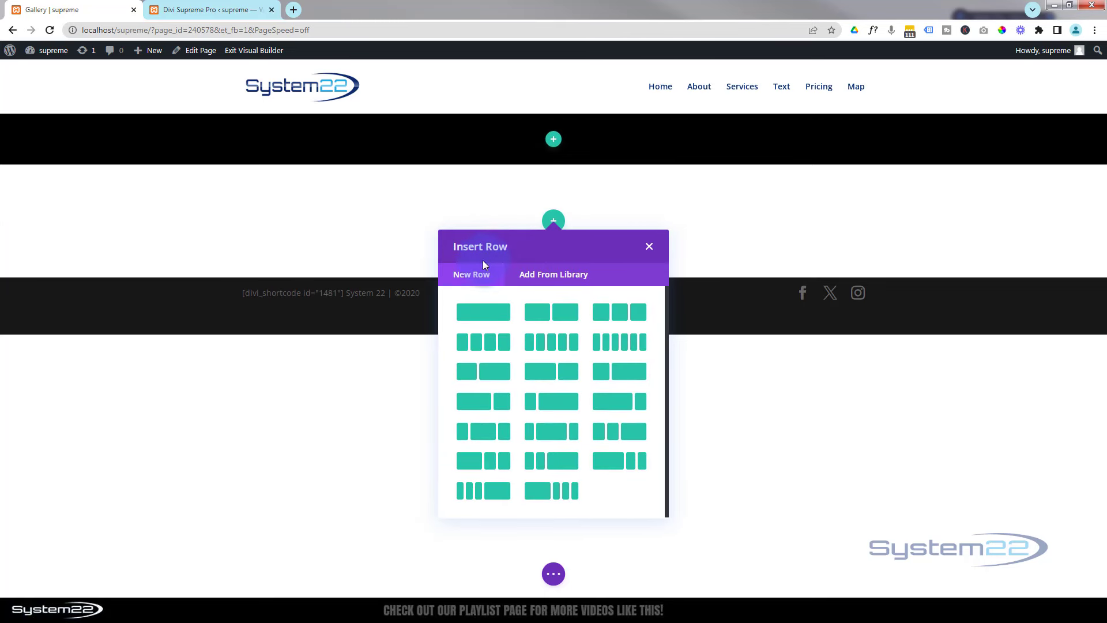
left_click(486, 314)
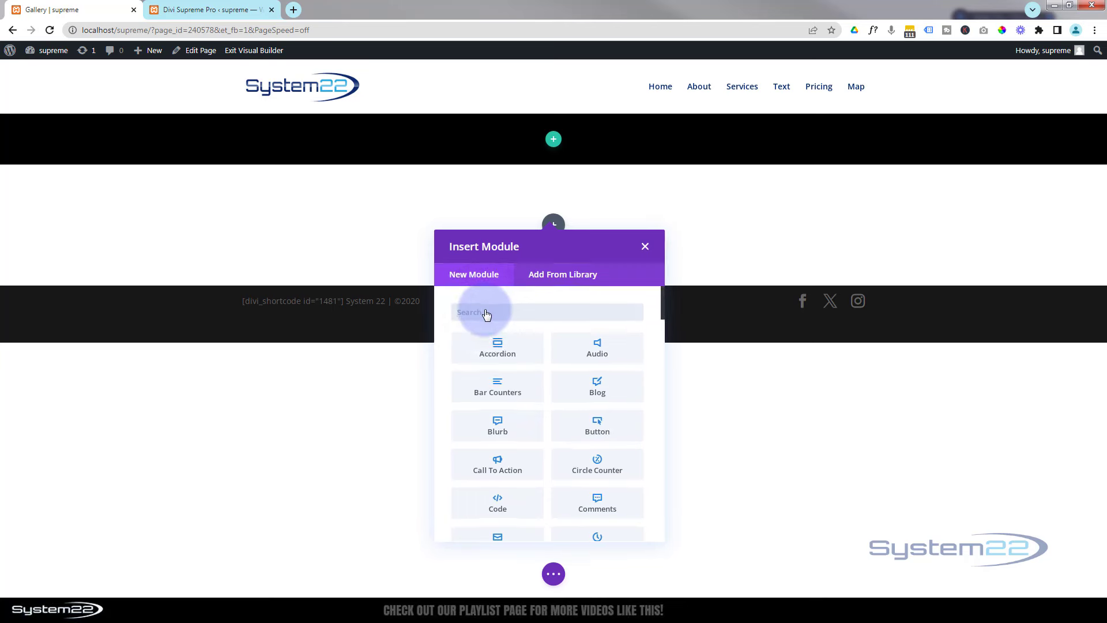
scroll(531, 423, "down", 10)
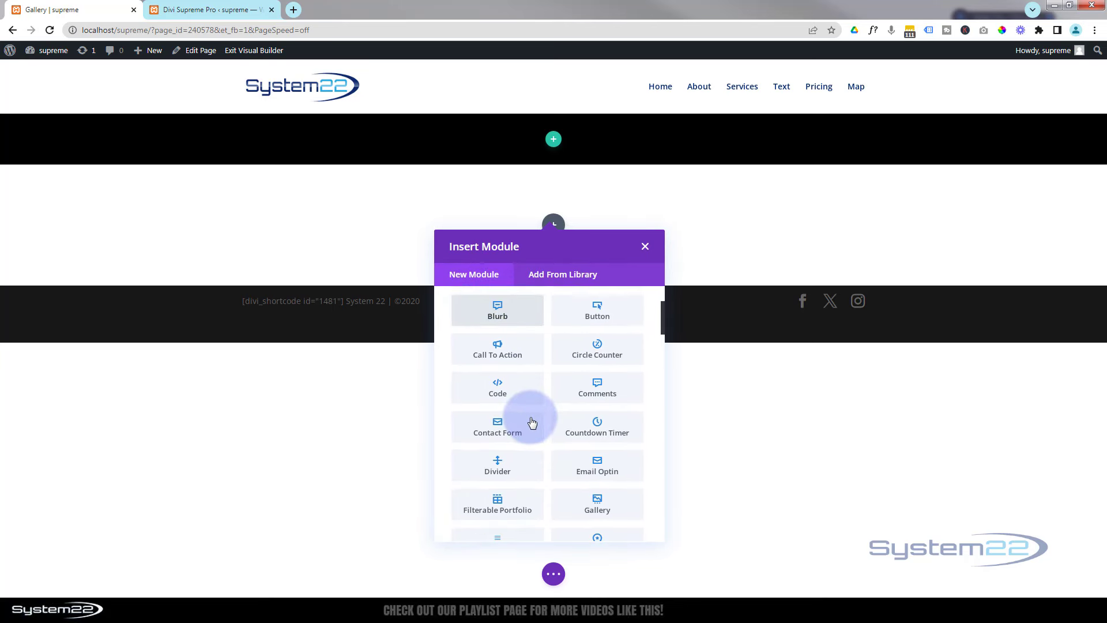
scroll(530, 421, "down", 2)
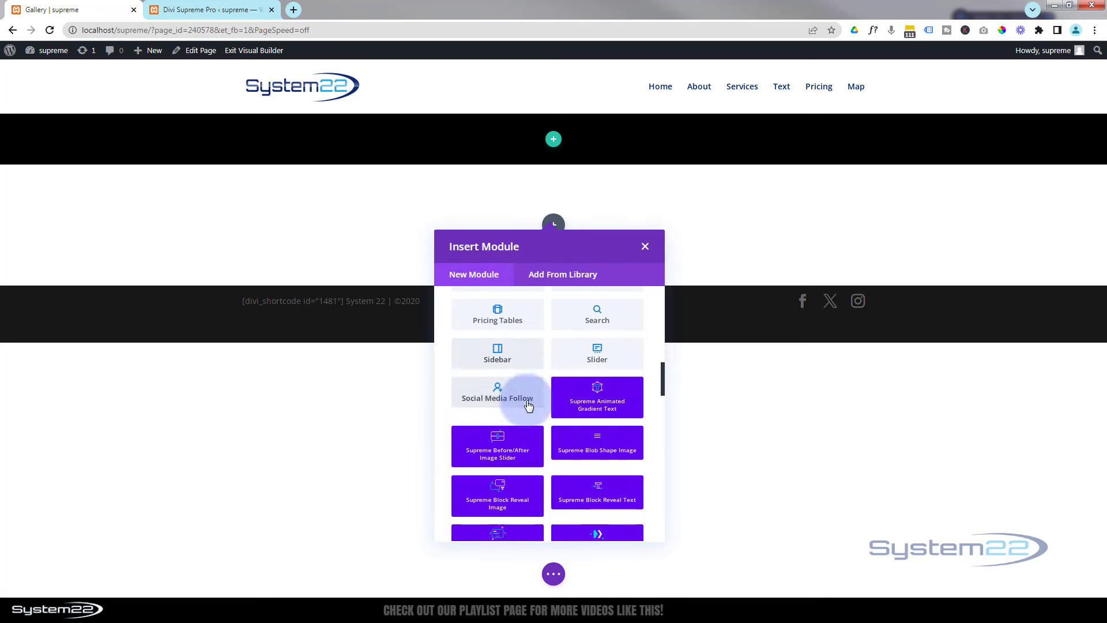
scroll(581, 410, "down", 7)
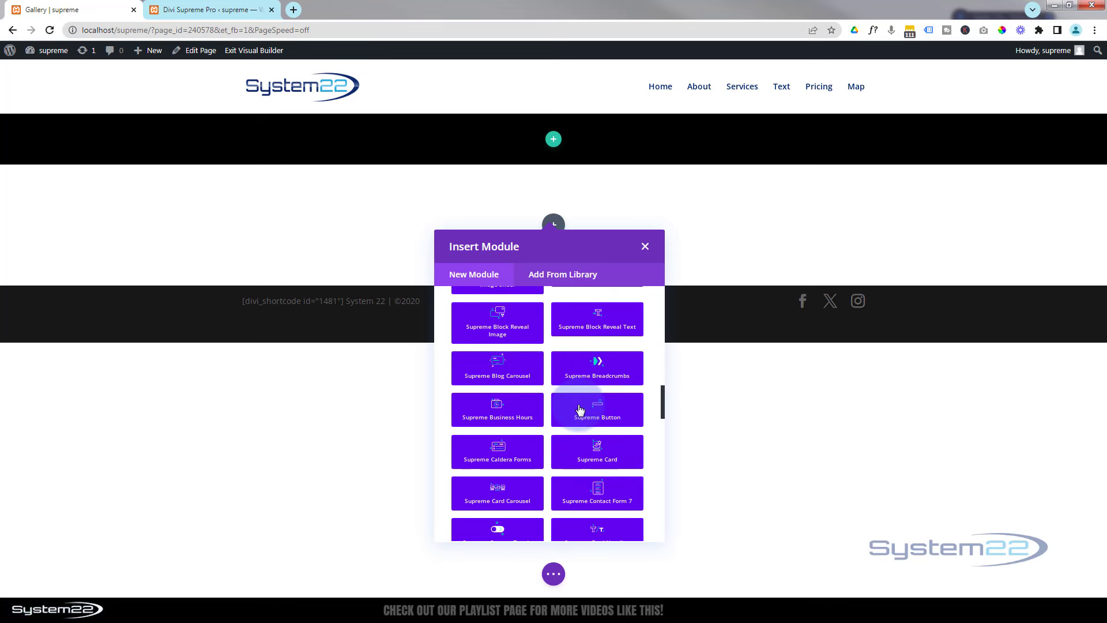
scroll(580, 409, "down", 5)
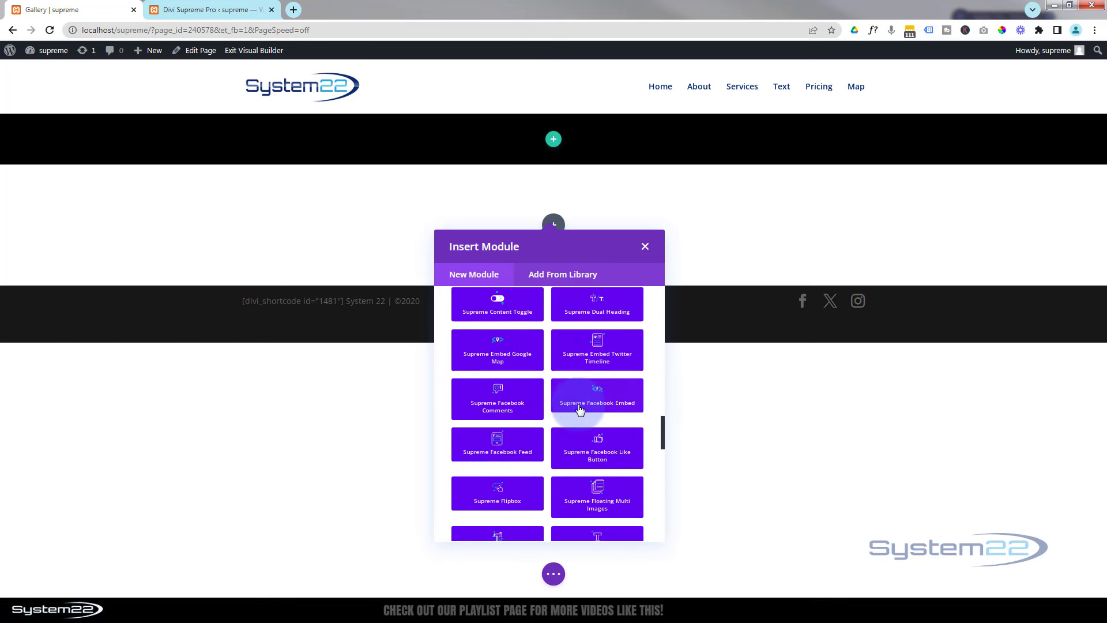
scroll(580, 409, "down", 4)
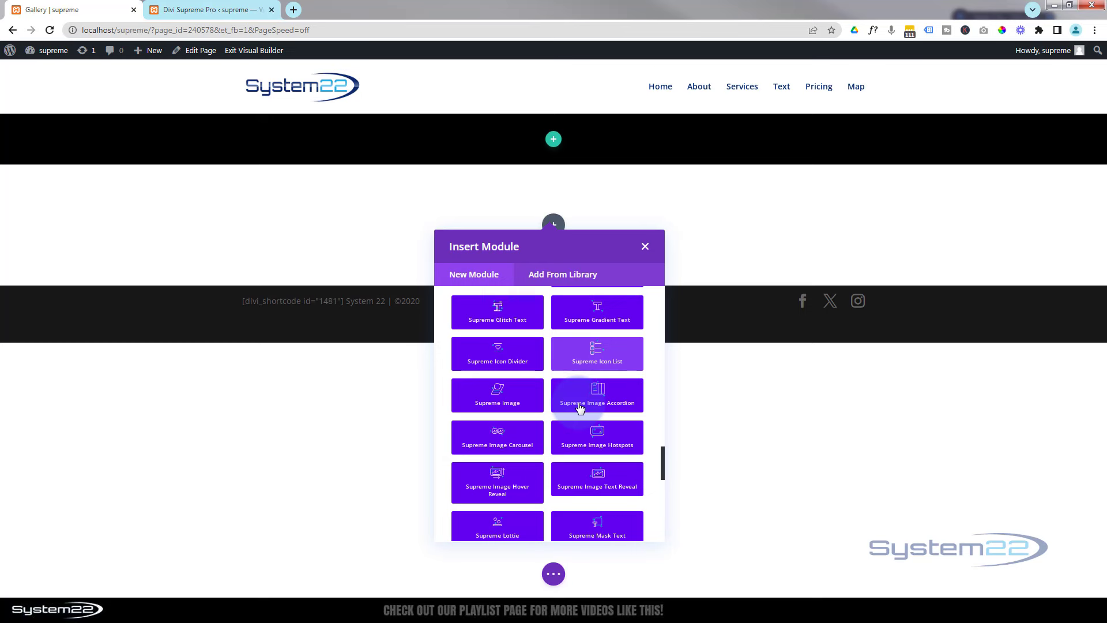
scroll(580, 410, "down", 4)
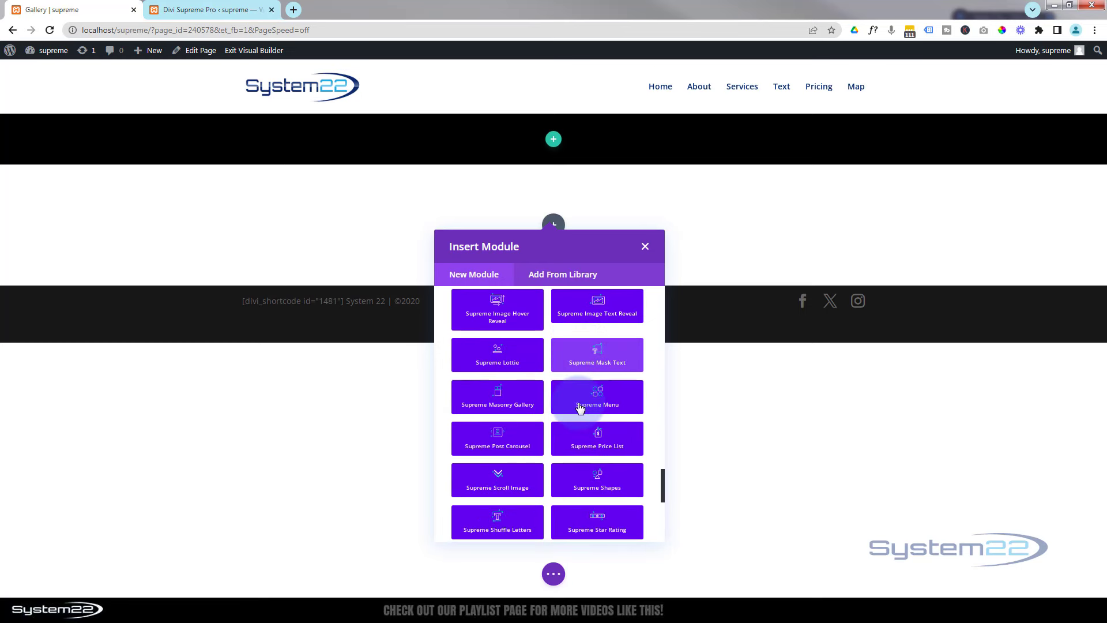
- Add a Supreme Masonry Gallery module and shift-select a range of media library images, including the witch image
left_click(523, 401)
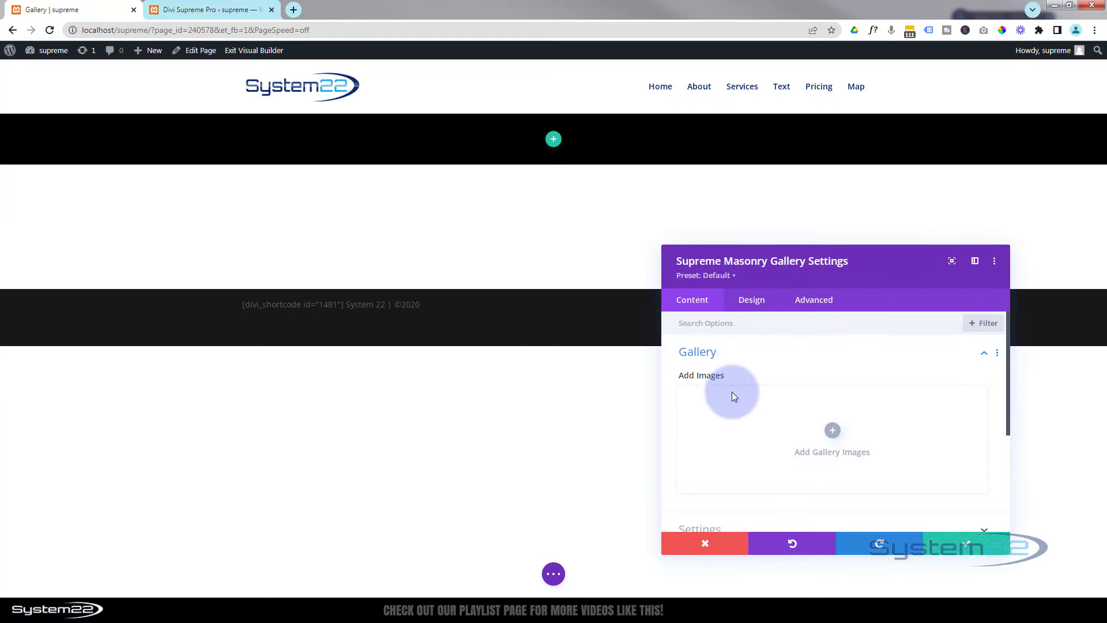
left_click(833, 431)
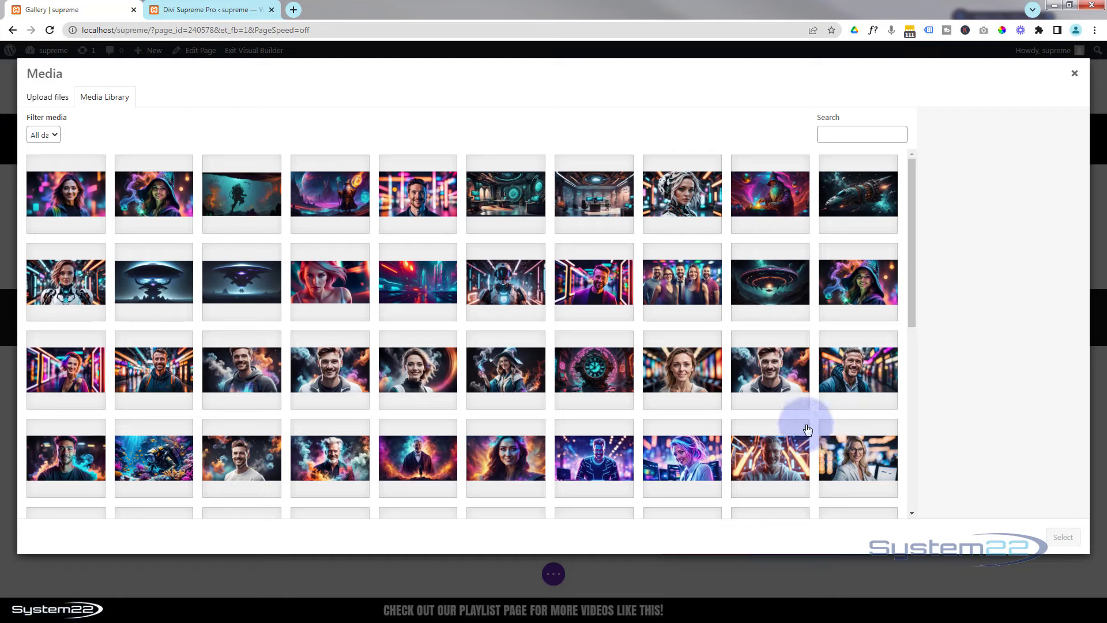
left_click(61, 203)
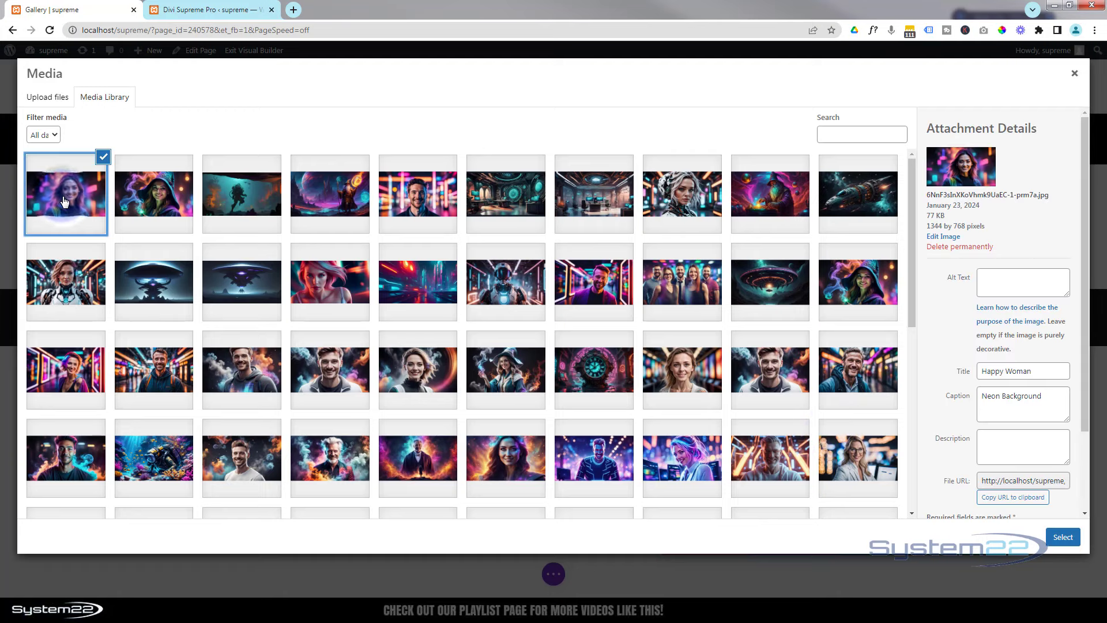
left_click(525, 467, "shift")
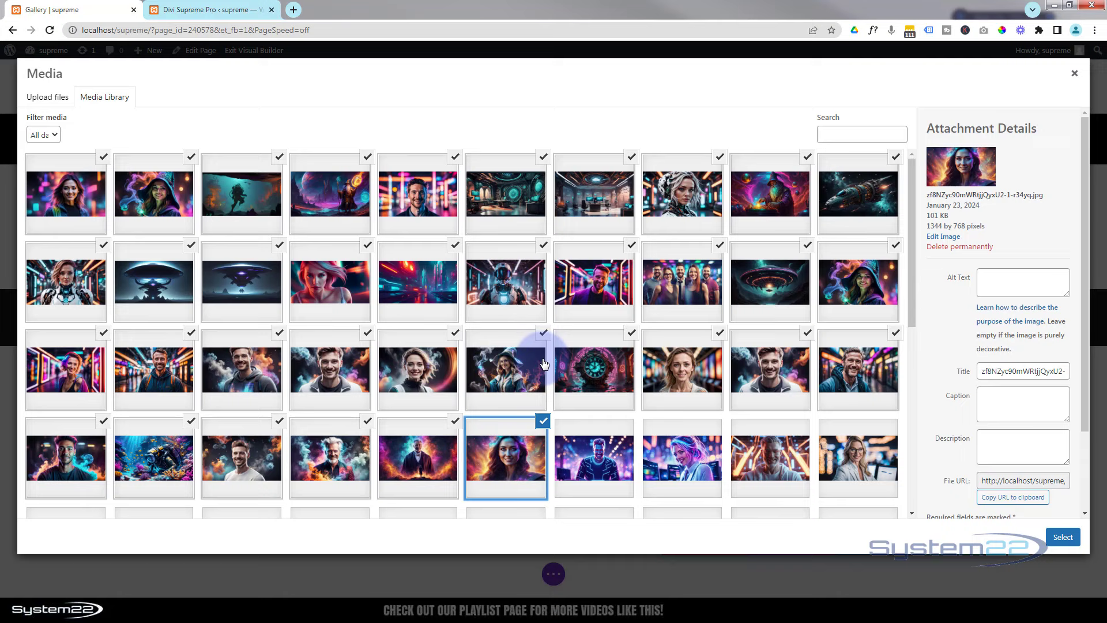
left_click(543, 337)
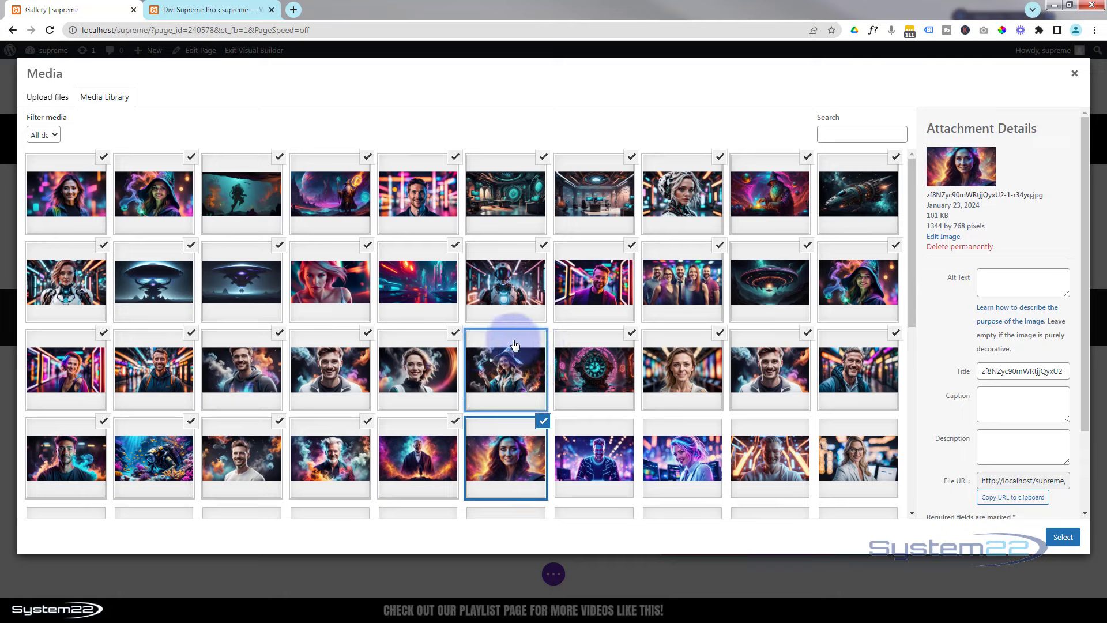
left_click(515, 345)
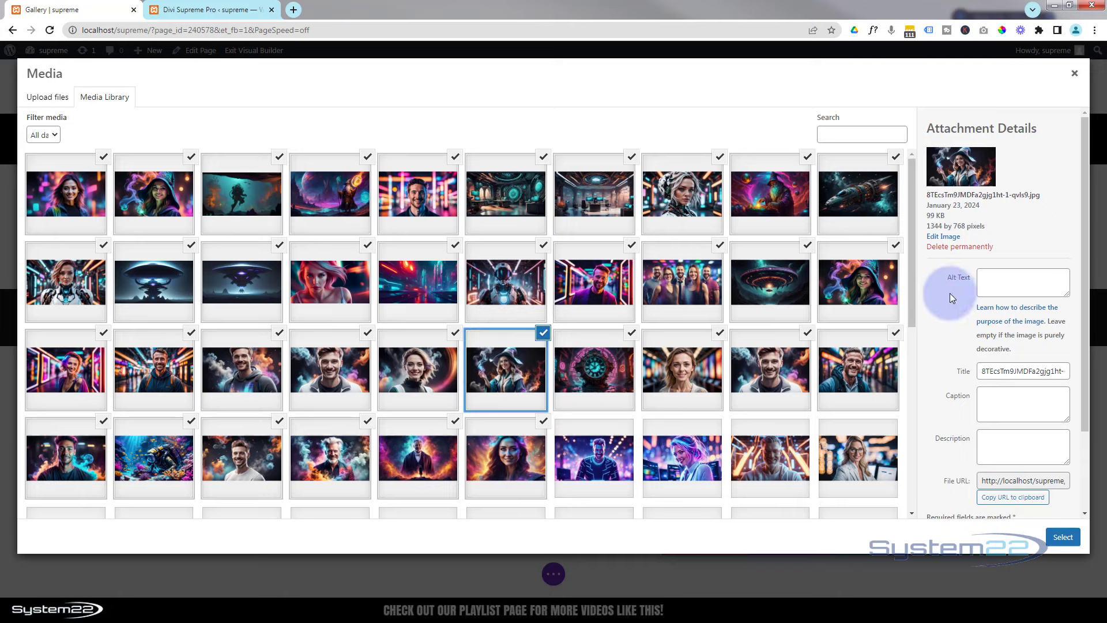
scroll(1073, 398, "down", 1)
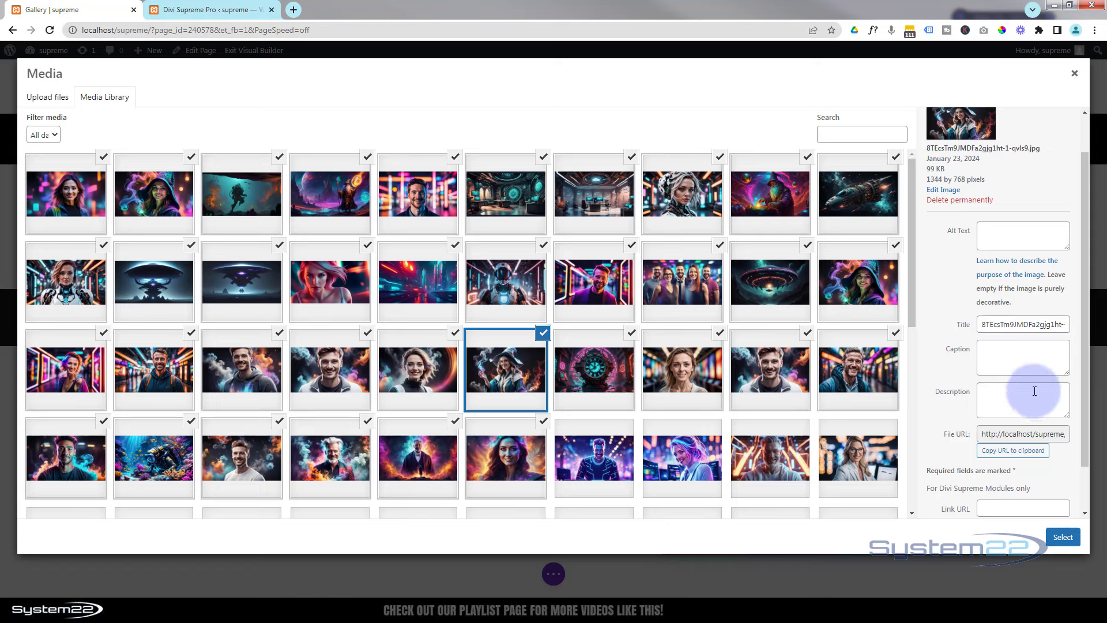
- Insert the selected images and move the blue-lit man's portrait one place later, after the purple-haired woman
left_click(1063, 537)
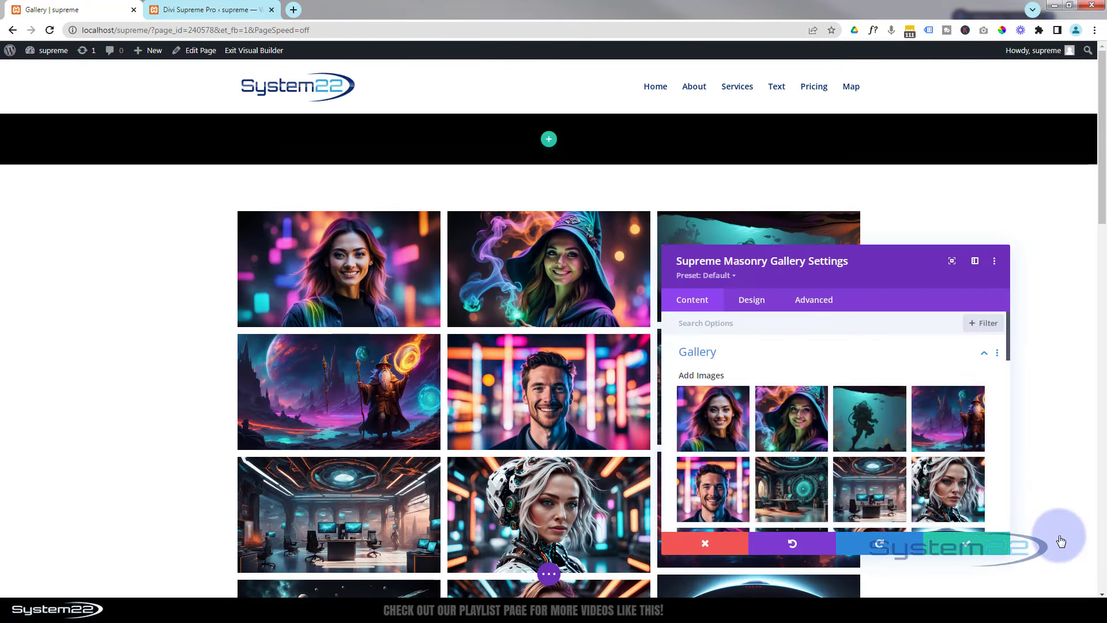
left_click_drag(835, 279, 853, 252)
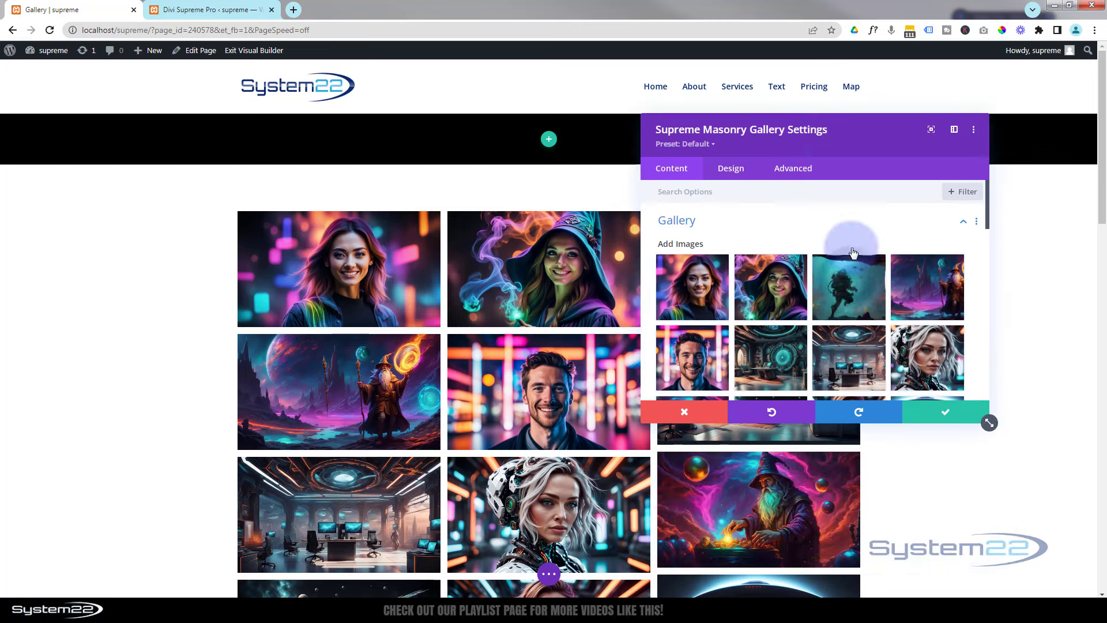
scroll(851, 265, "down", 10)
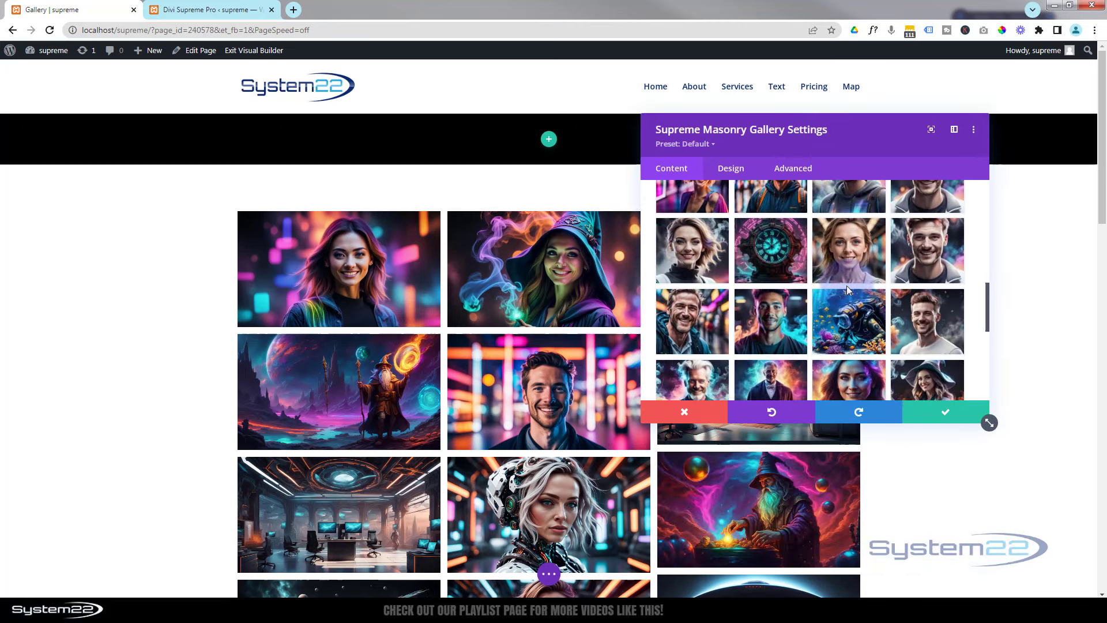
scroll(846, 286, "down", 3)
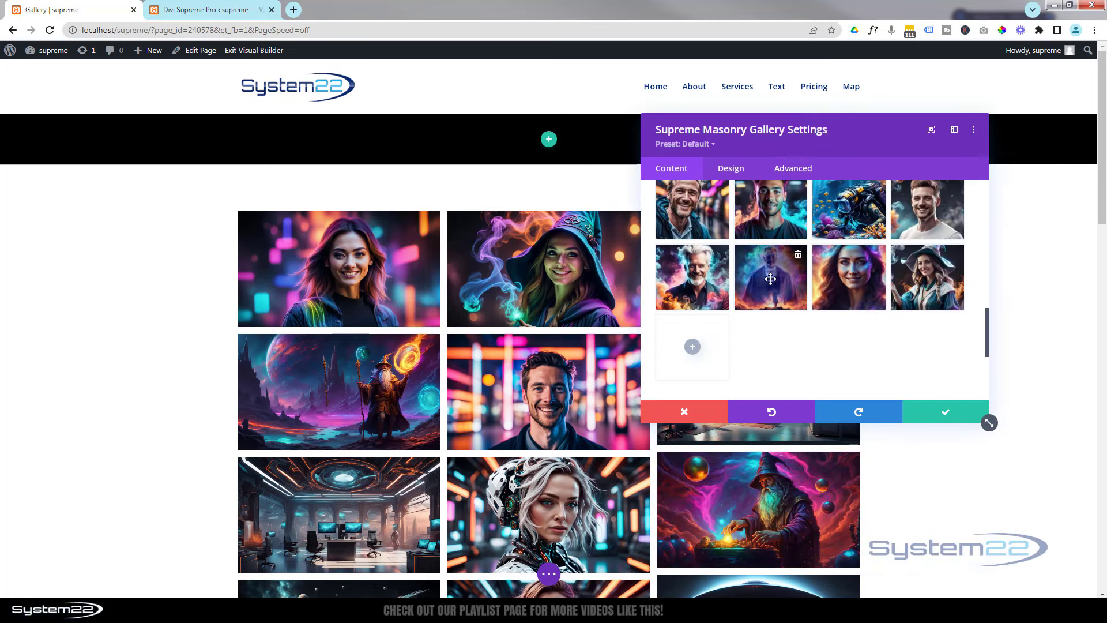
left_click_drag(771, 278, 849, 282)
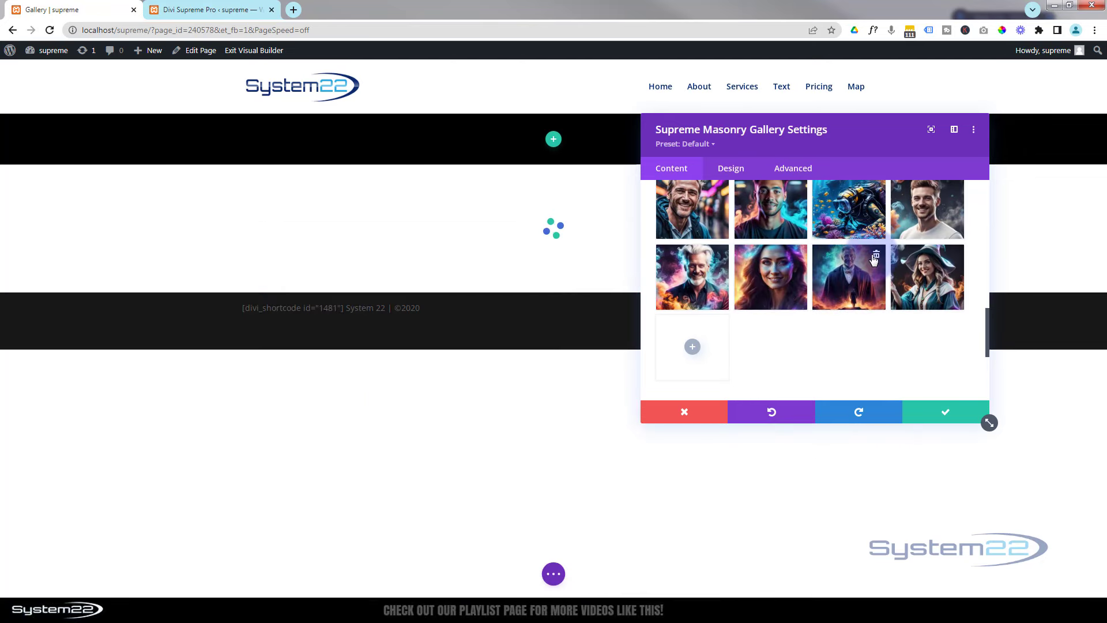
left_click(770, 286)
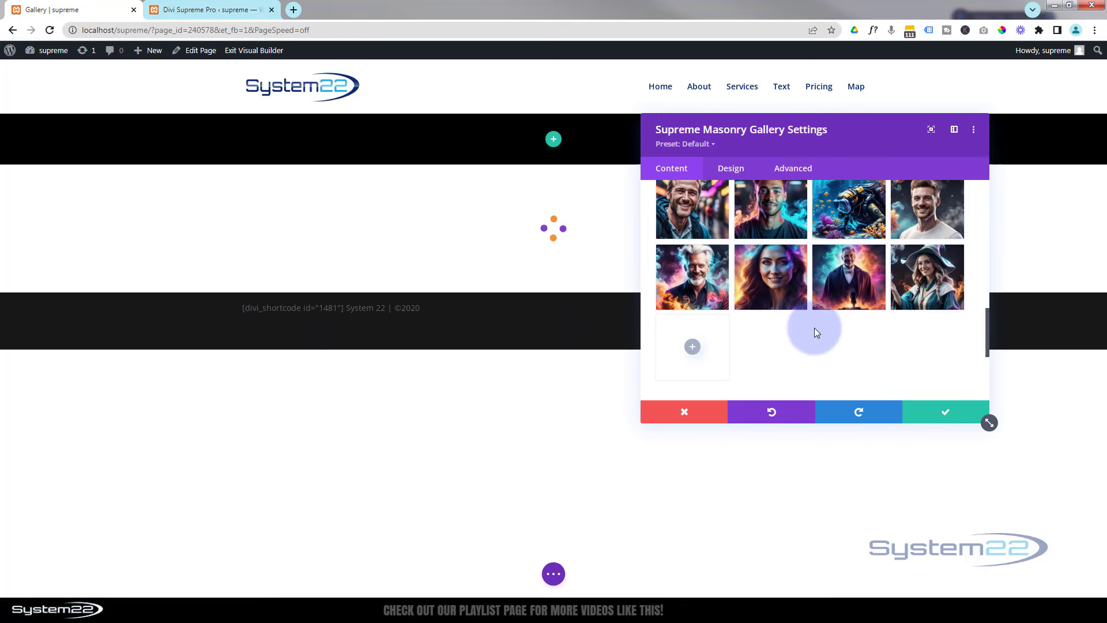
- Try the hover overlay, leave it off, and enable Use Zoom On Hover
scroll(830, 300, "down", 3)
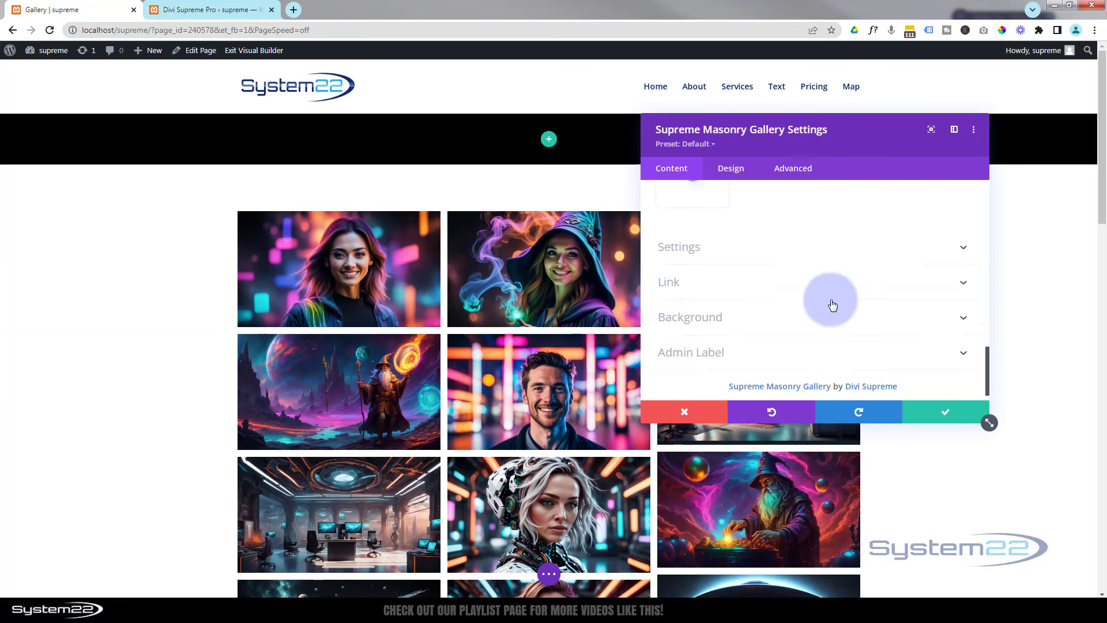
left_click(778, 248)
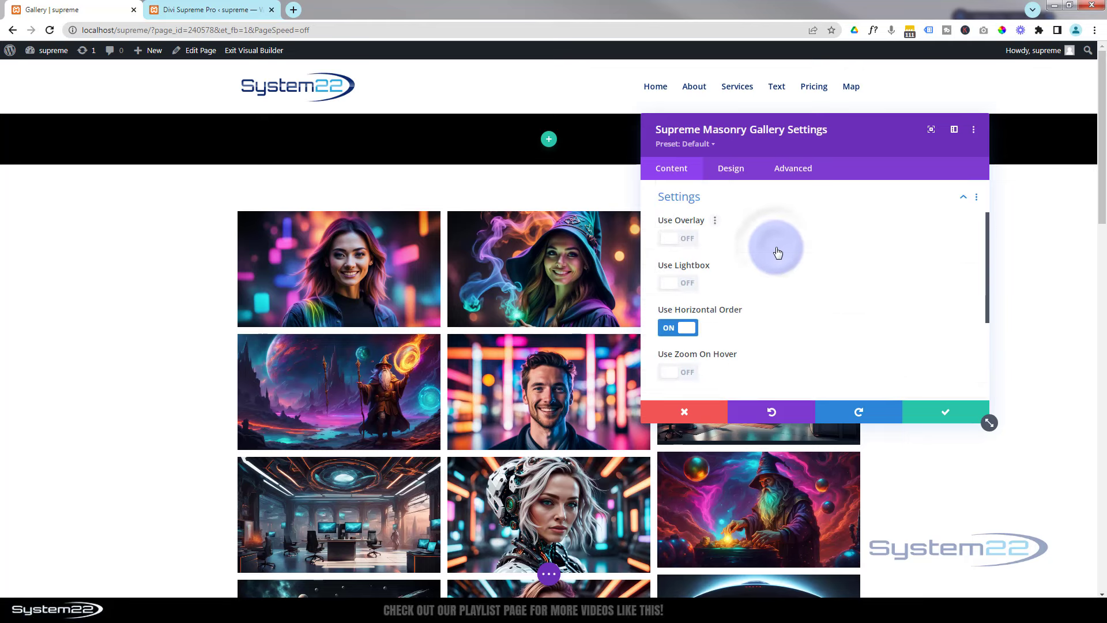
left_click(690, 241)
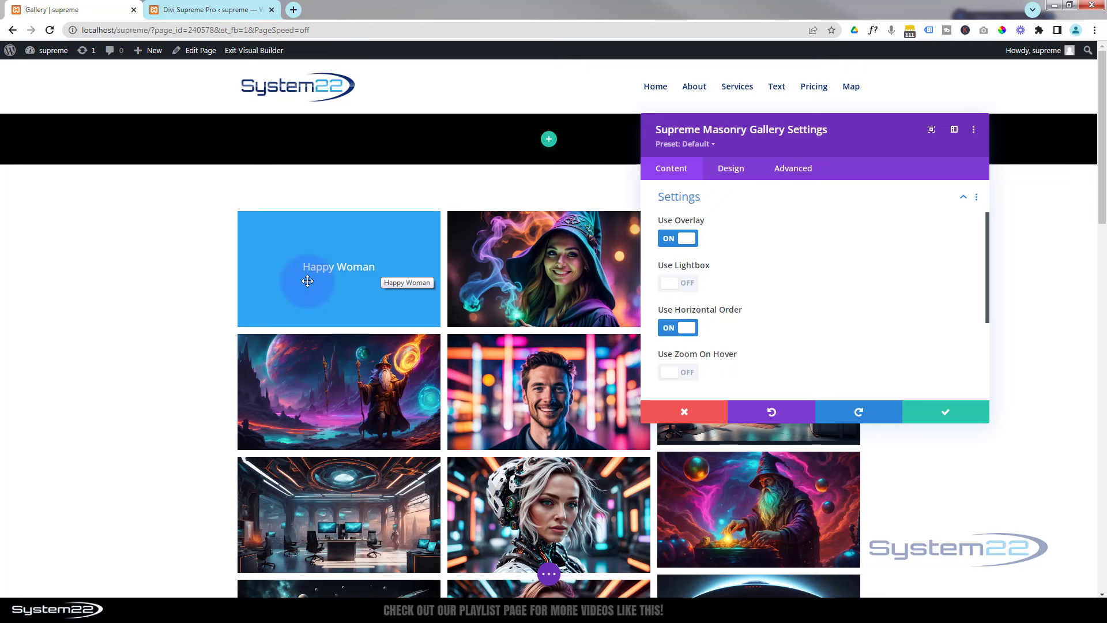
left_click(673, 241)
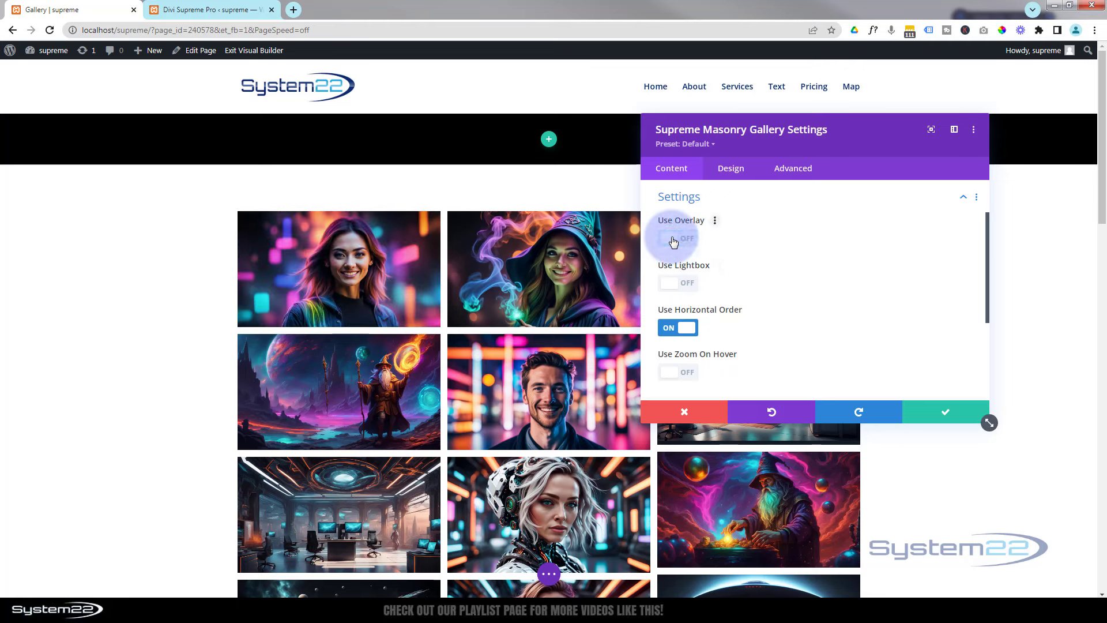
left_click(690, 372)
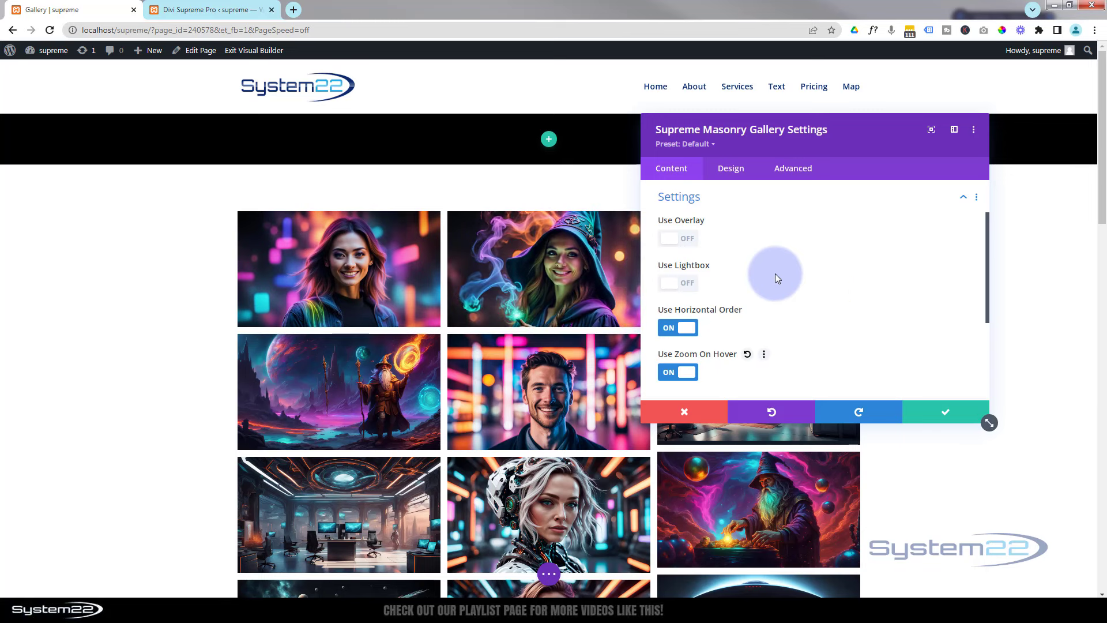
- Enable Use Lightbox and test it on the first gallery image
left_click(683, 285)
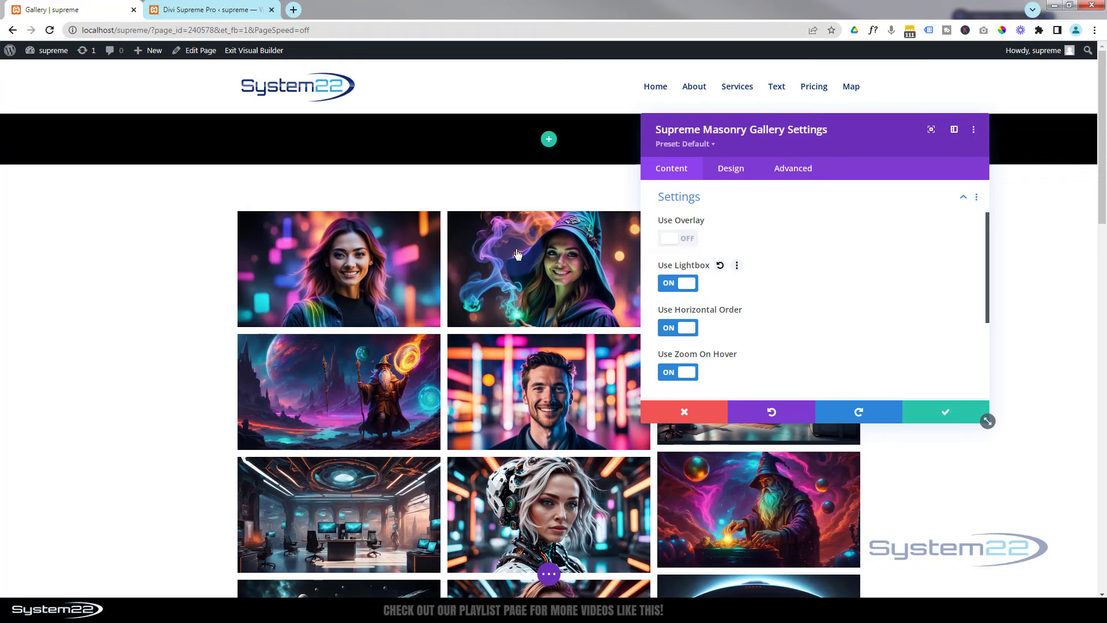
left_click(399, 289)
left_click_drag(877, 150, 847, 178)
left_click(930, 86)
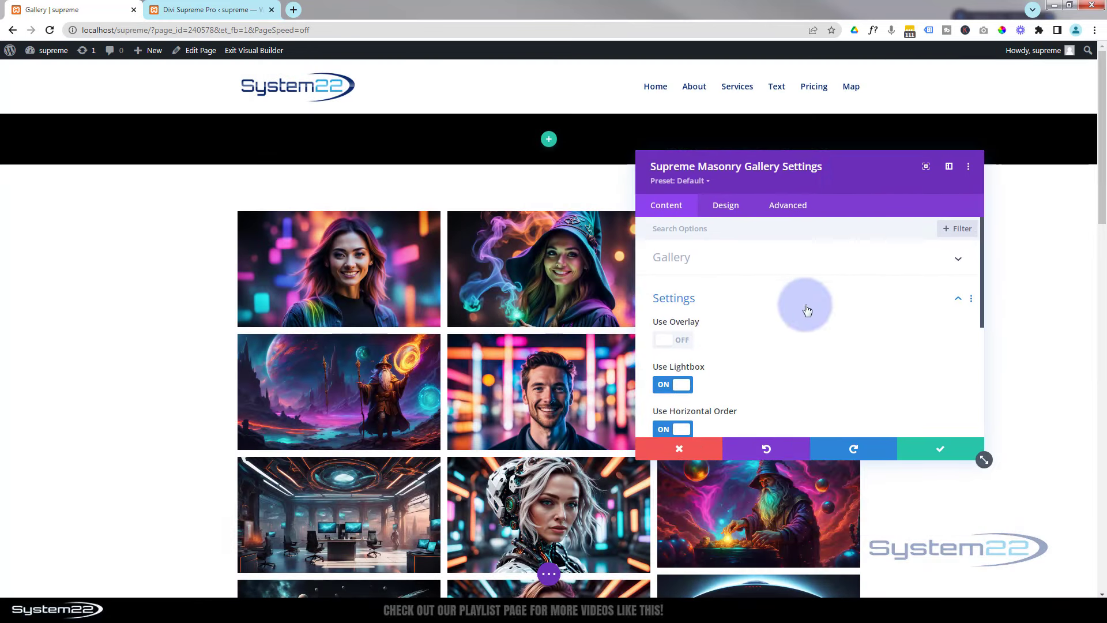
- Toggle Horizontal Order off and back on so it stays enabled
scroll(810, 326, "down", 2)
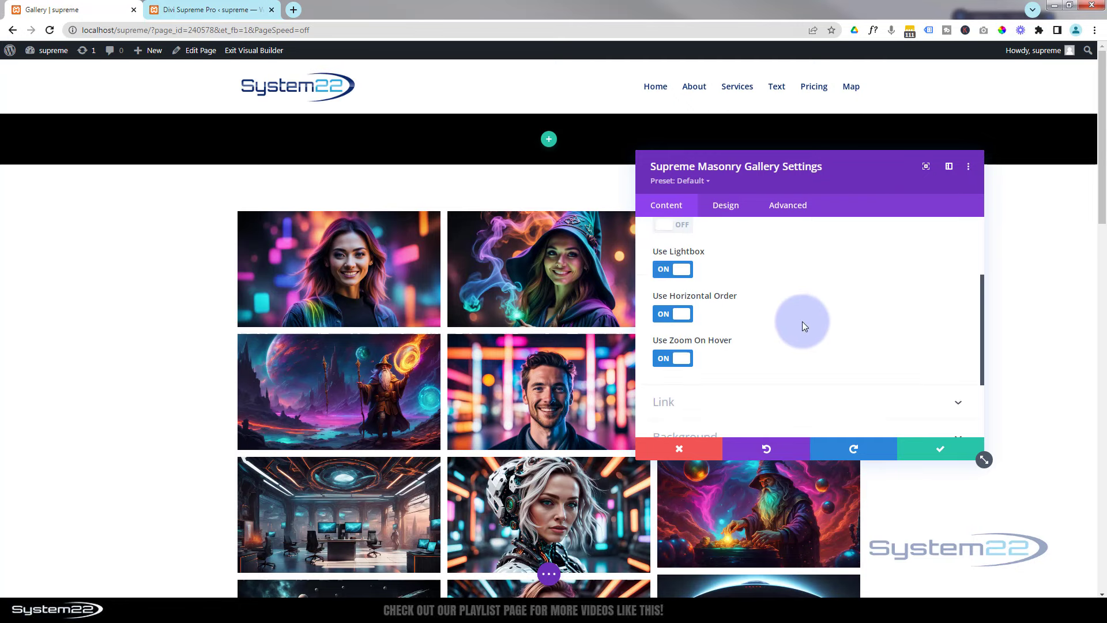
left_click(667, 315)
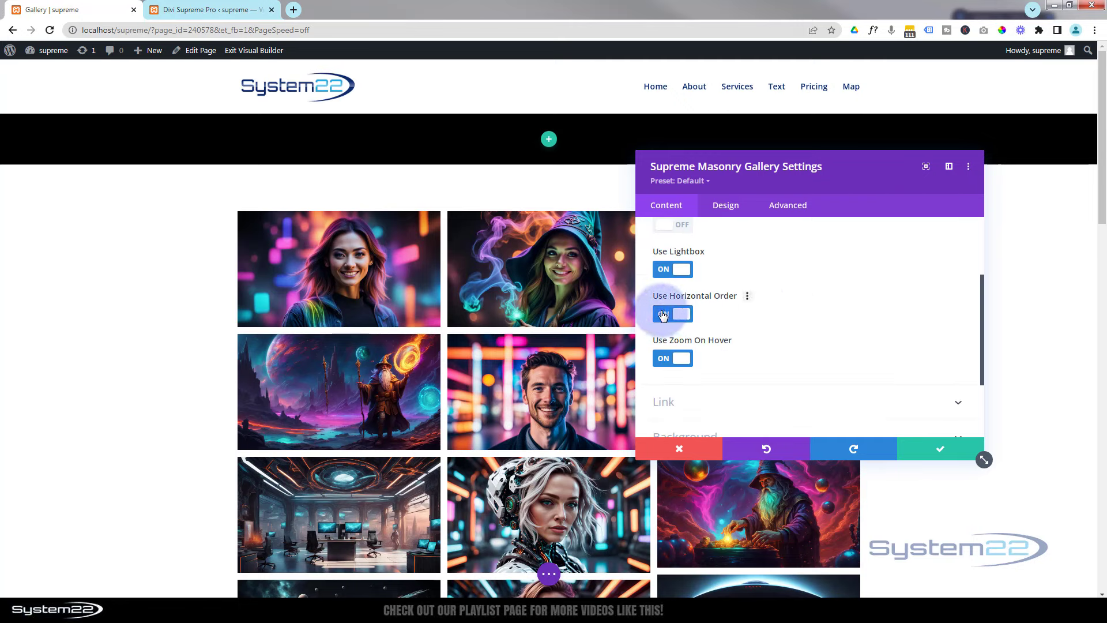
left_click(672, 315)
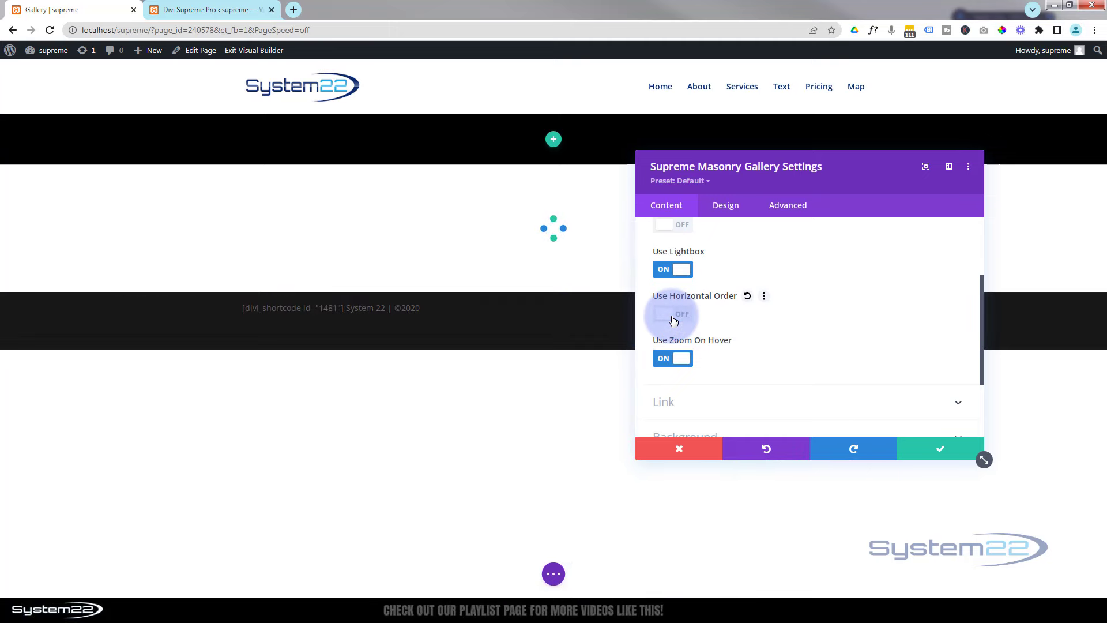
left_click(673, 319)
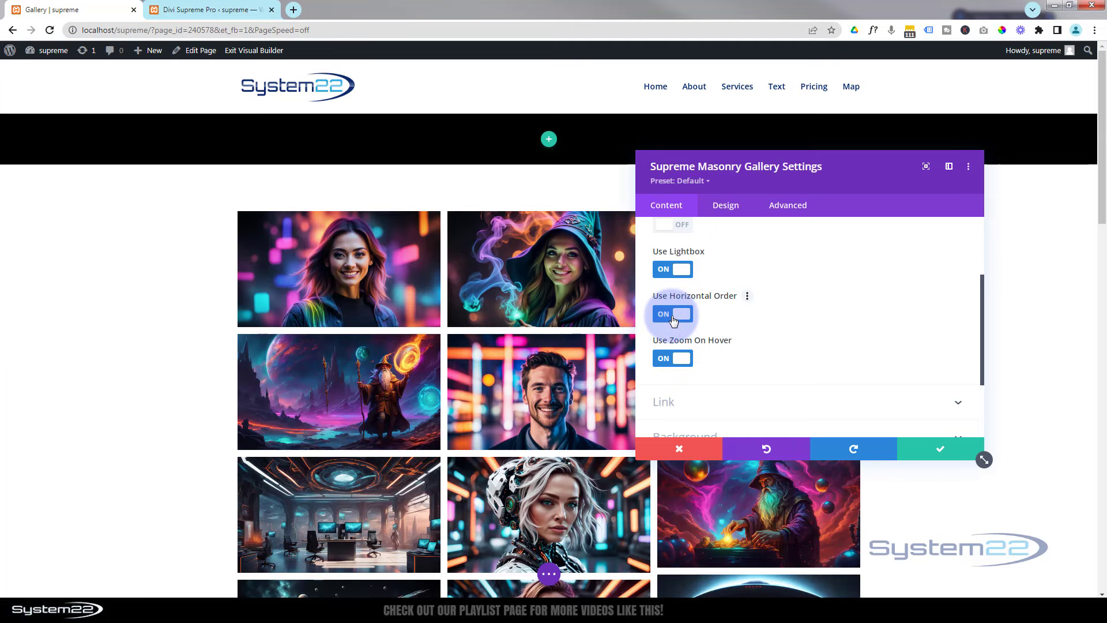
scroll(771, 317, "down", 3)
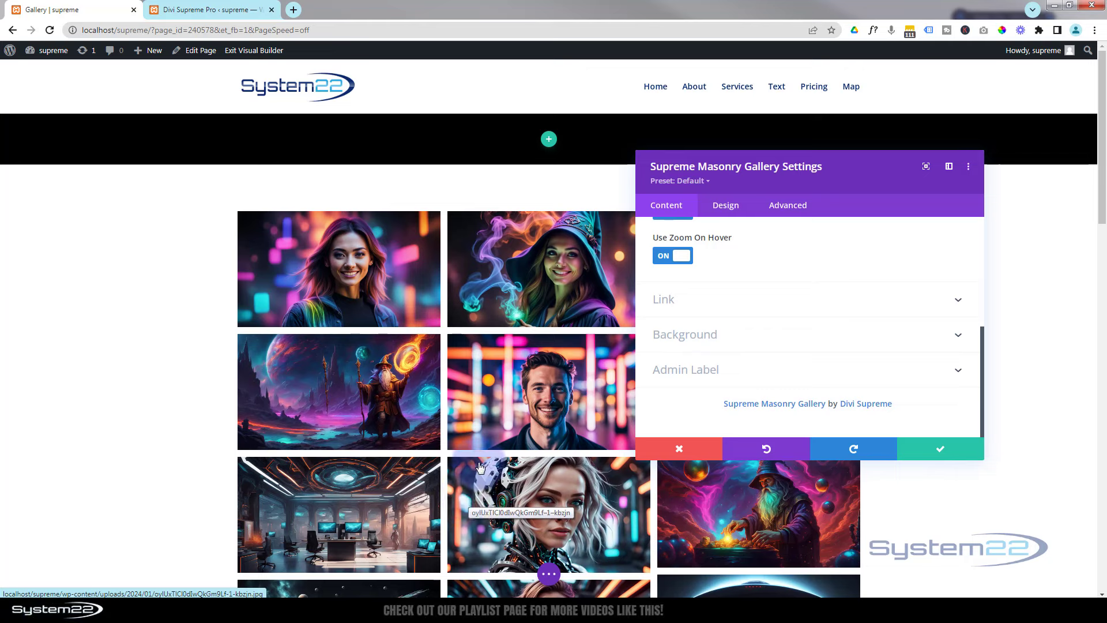
left_click(784, 337)
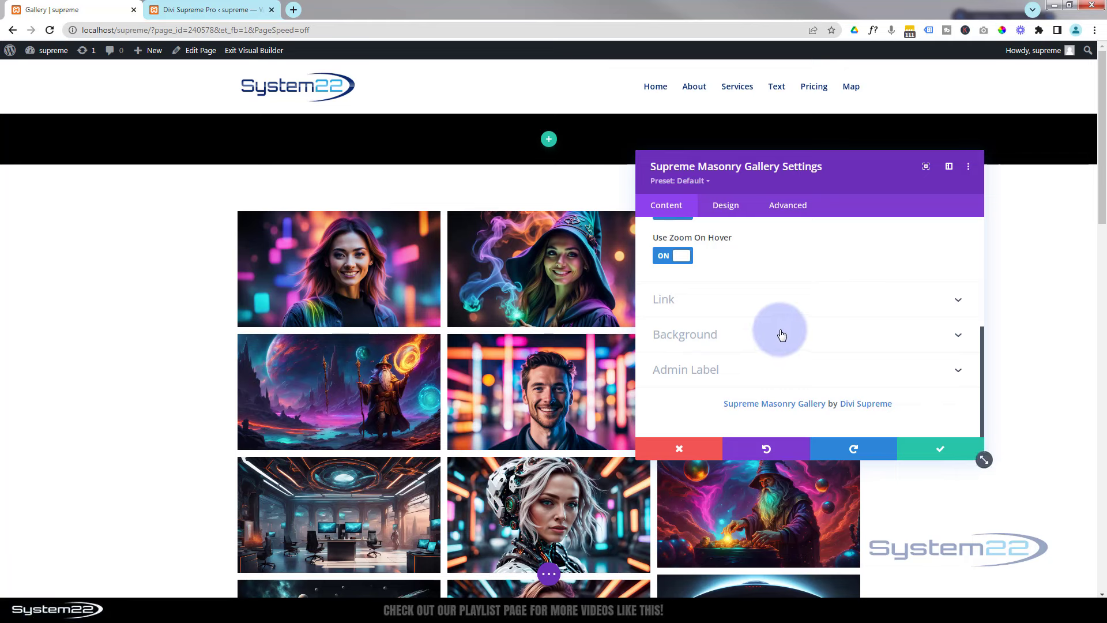
- In Design > Grid Layout, change the gallery columns from 3 to 4
left_click(728, 207)
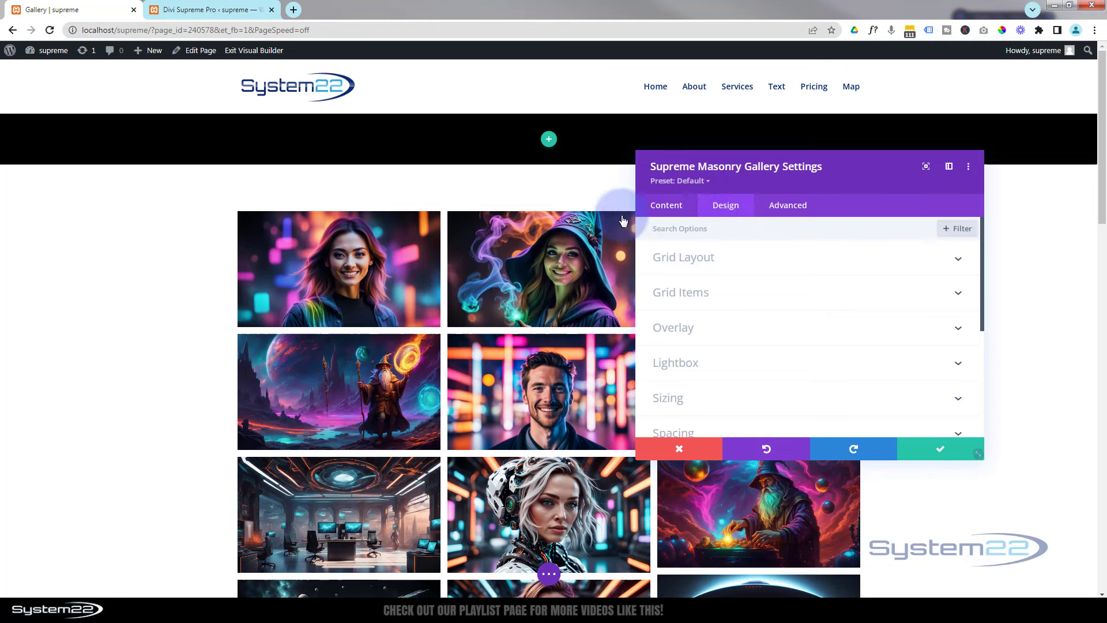
left_click(751, 259)
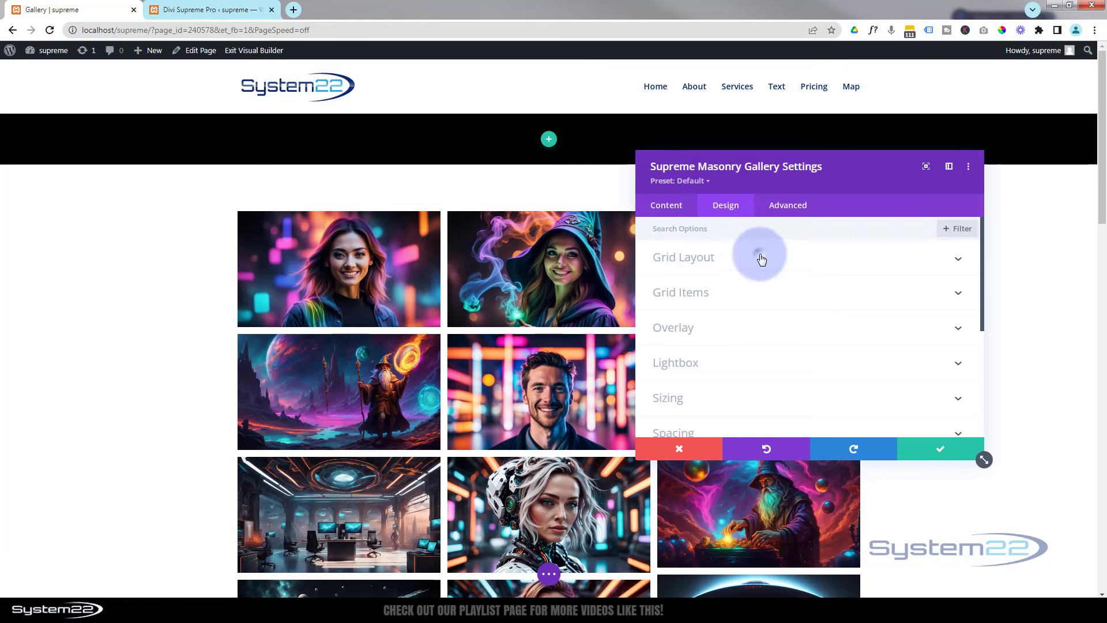
left_click(752, 263)
left_click(875, 291)
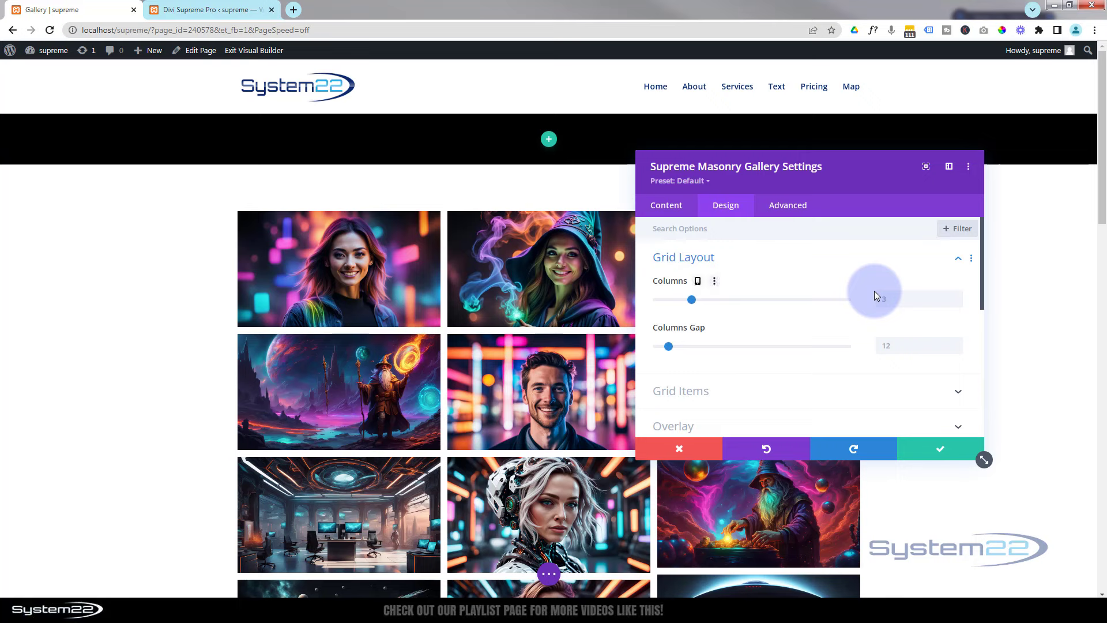
left_click_drag(830, 187, 1020, 119)
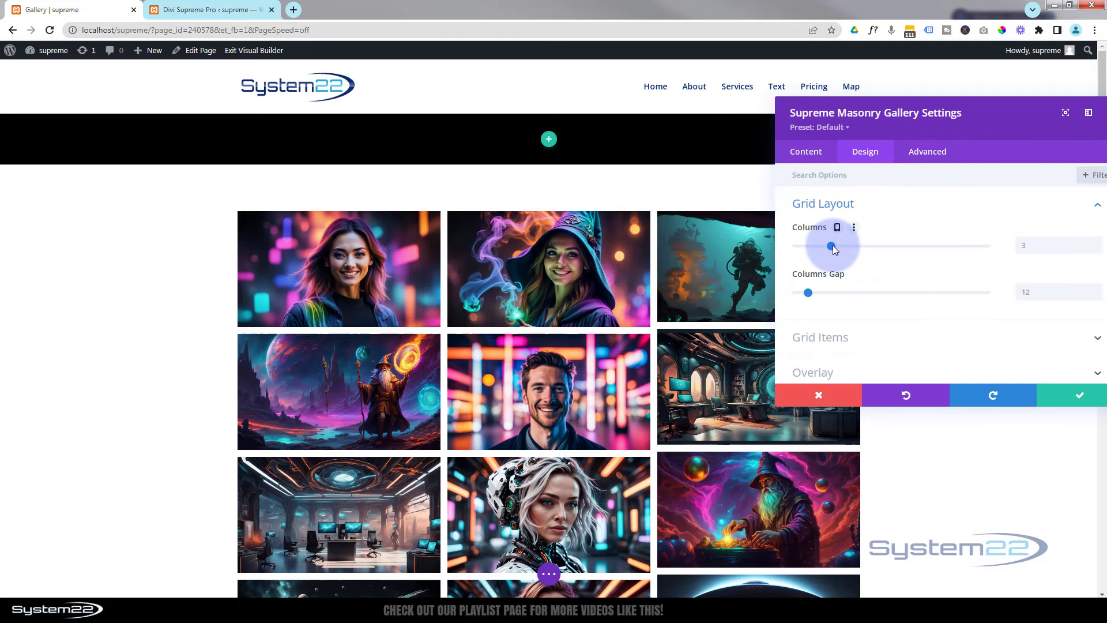
left_click_drag(833, 245, 870, 244)
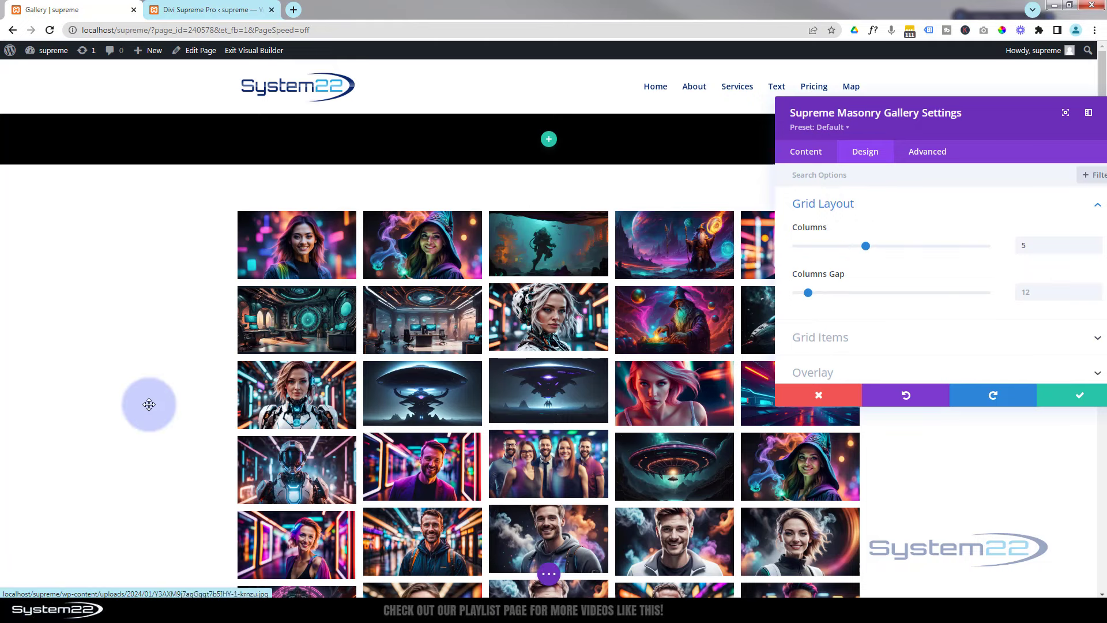
scroll(176, 380, "down", 5)
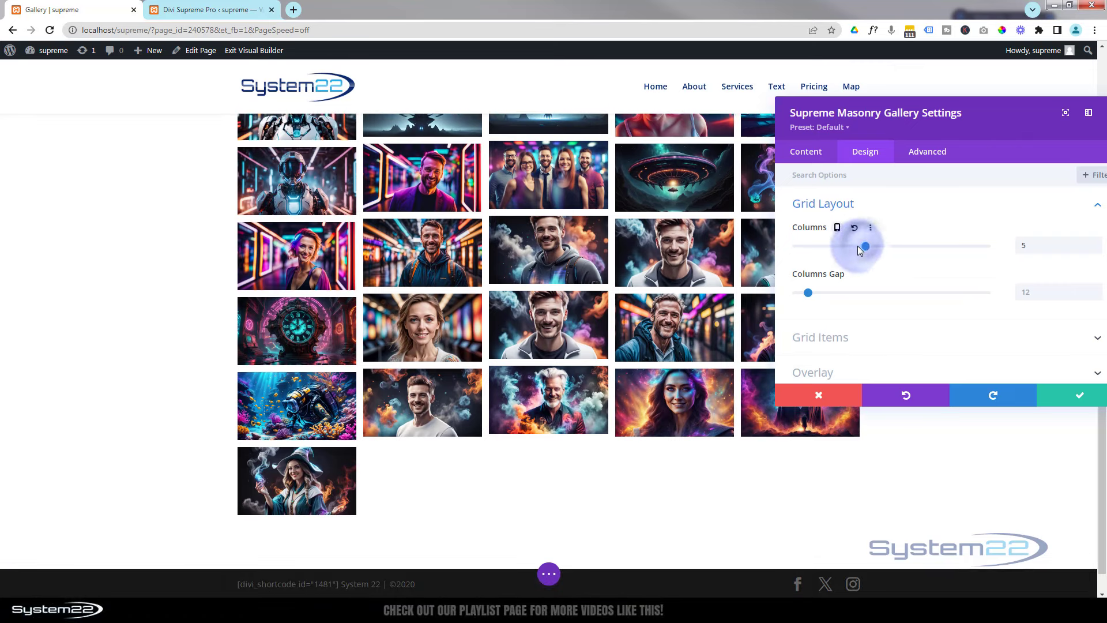
left_click_drag(858, 246, 855, 247)
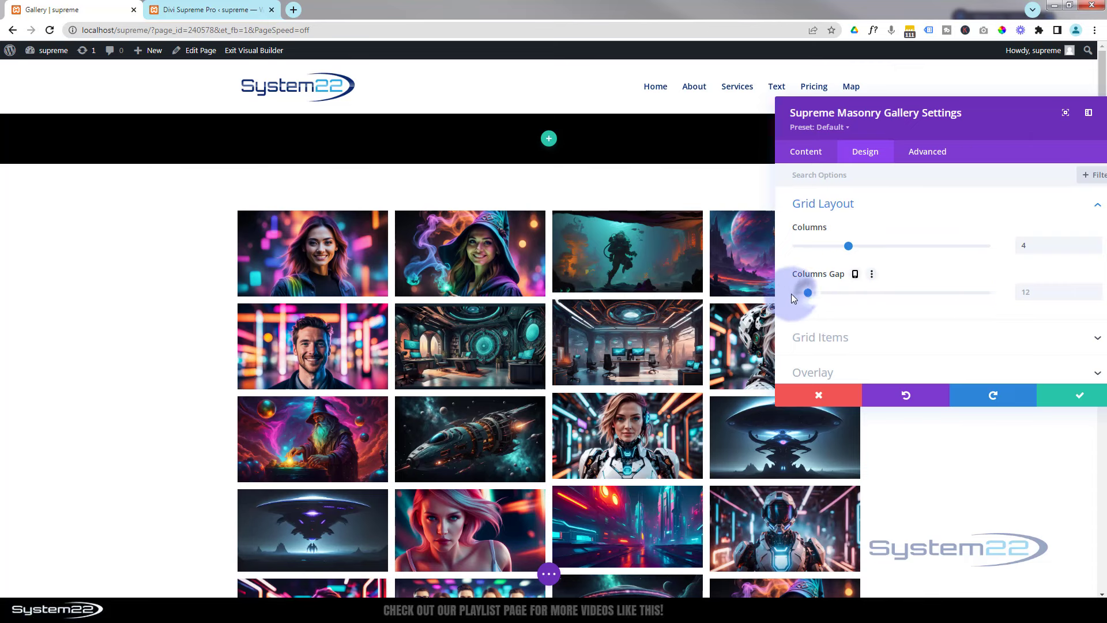
- Remove the gap between the masonry gallery columns
left_click_drag(791, 293, 783, 296)
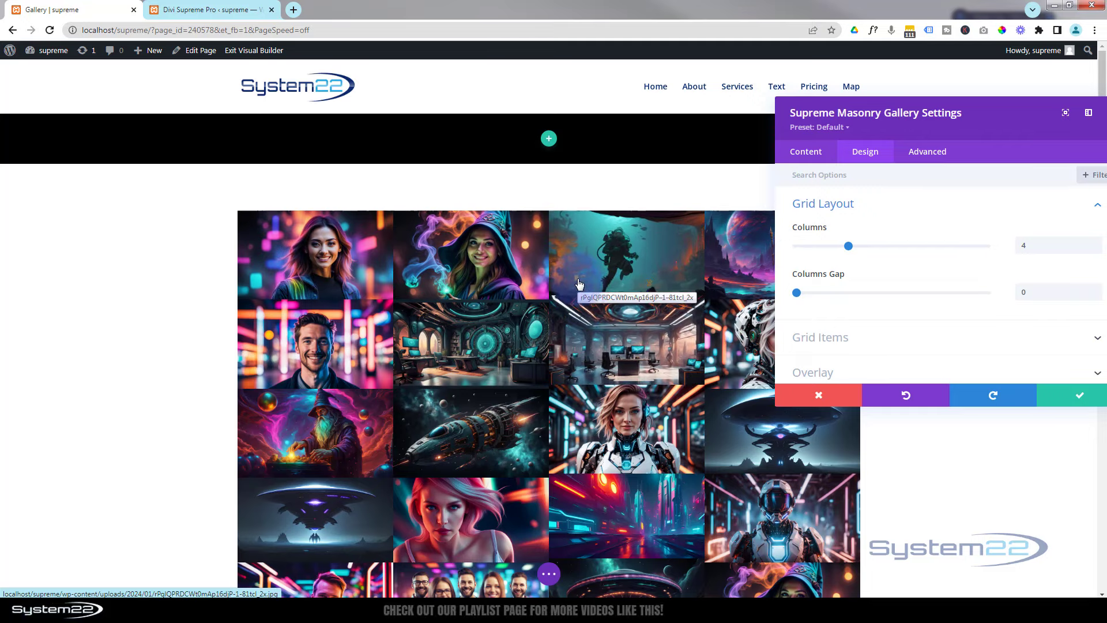
scroll(581, 333, "down", 10)
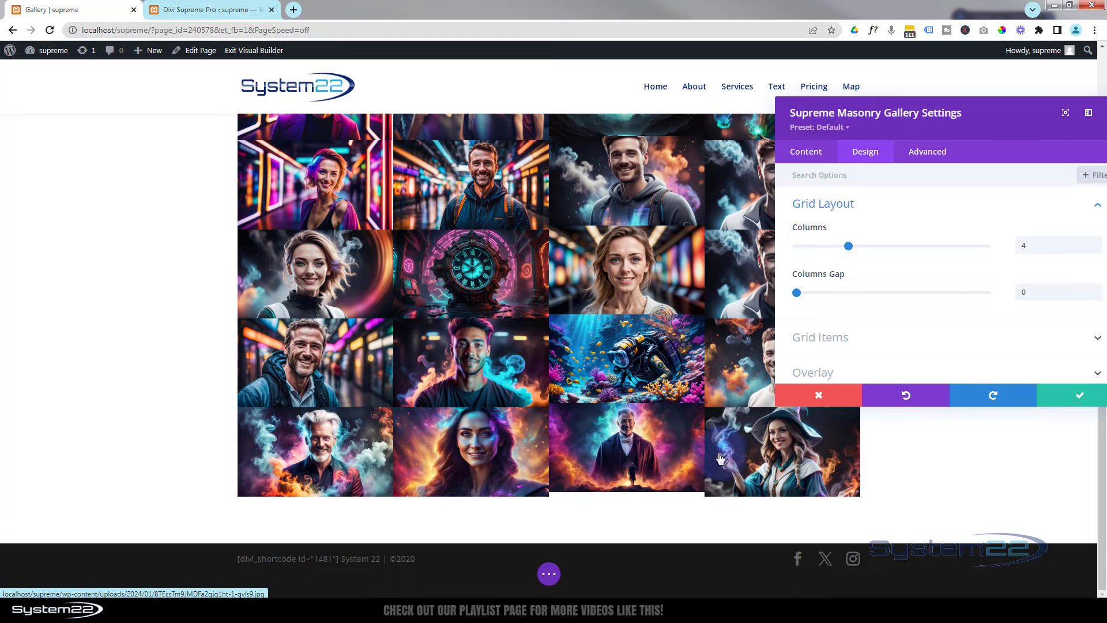
scroll(485, 445, "up", 10)
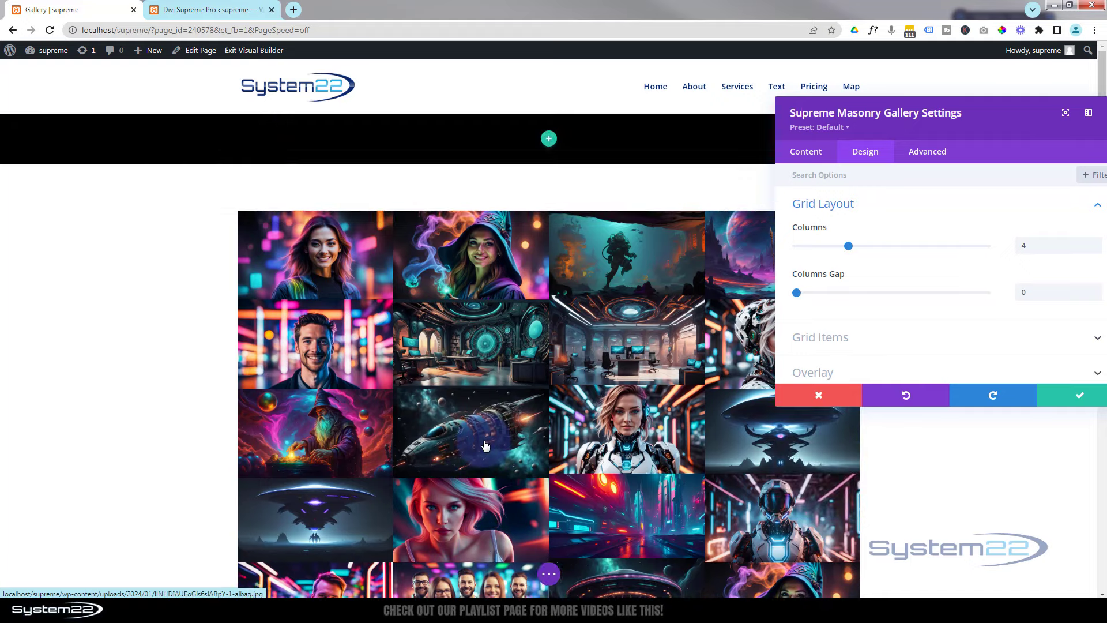
scroll(485, 445, "down", 7)
scroll(485, 444, "down", 2)
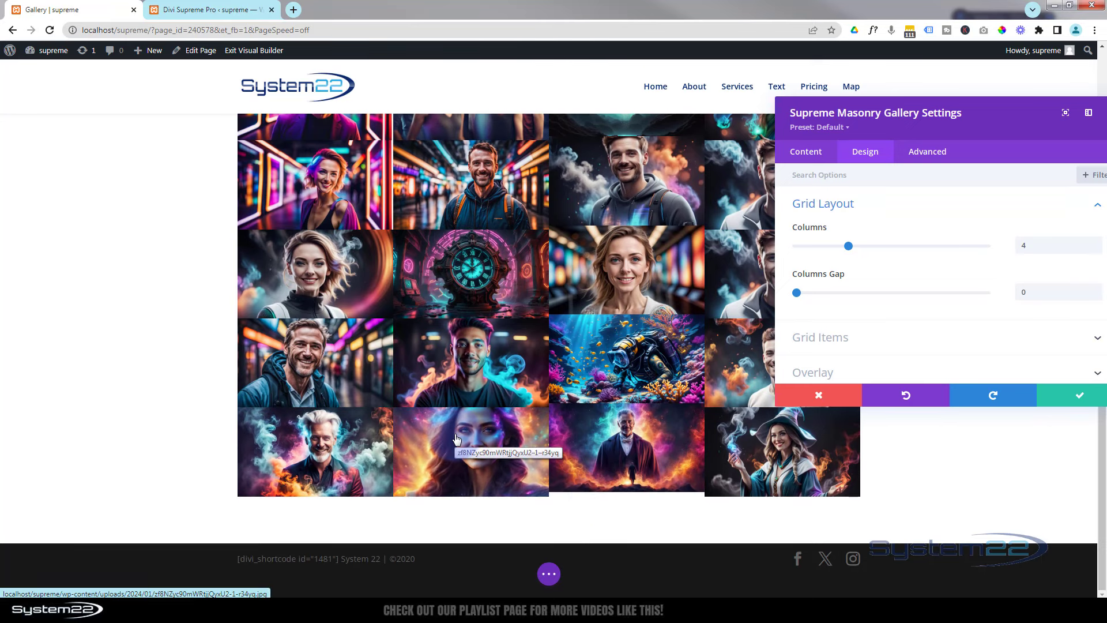
- Save the gallery module settings and delete the black section above the gallery
left_click(178, 289)
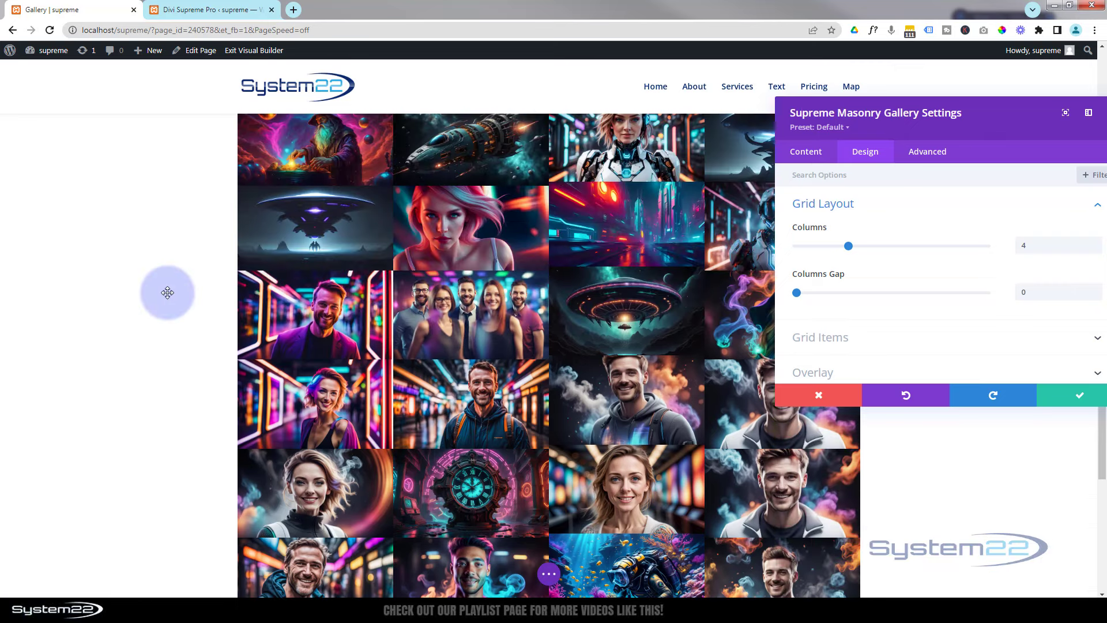
scroll(167, 292, "up", 3)
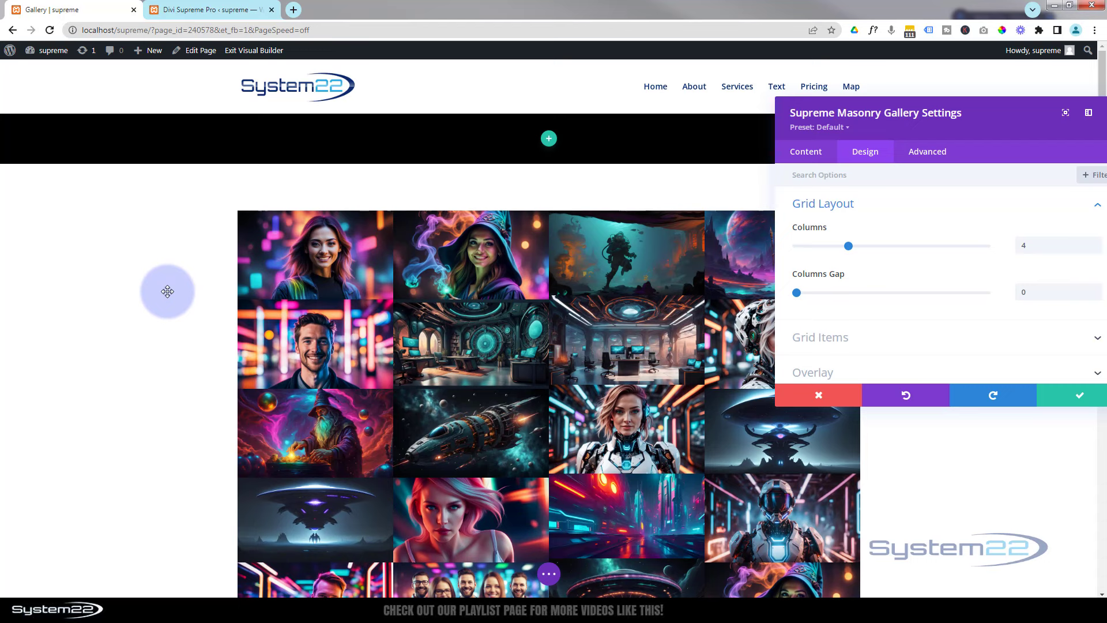
left_click(1065, 398)
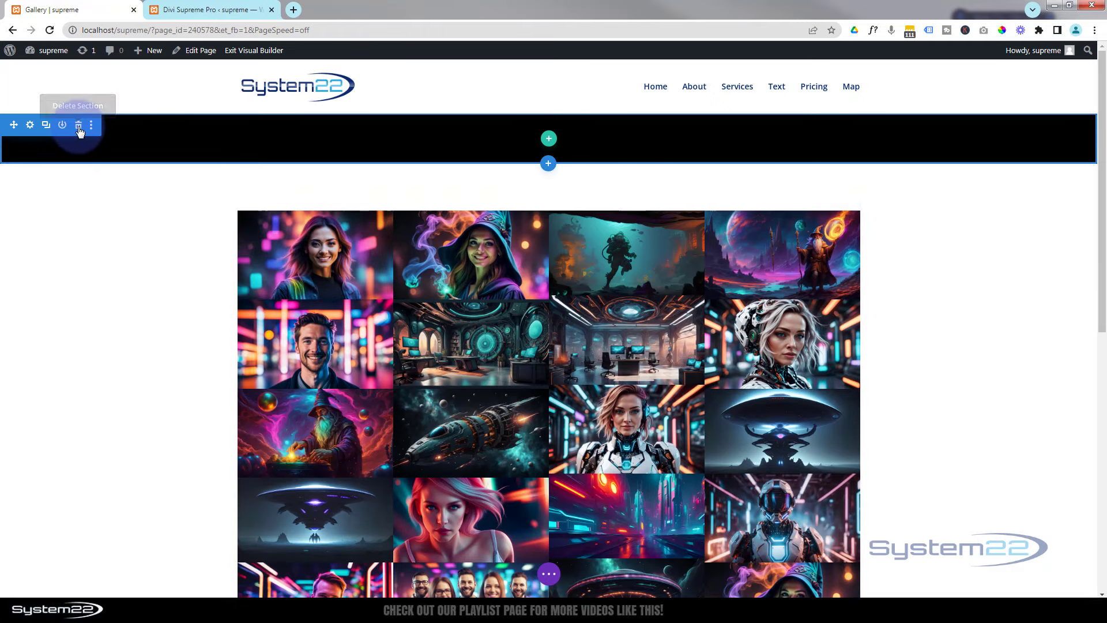
left_click(79, 126)
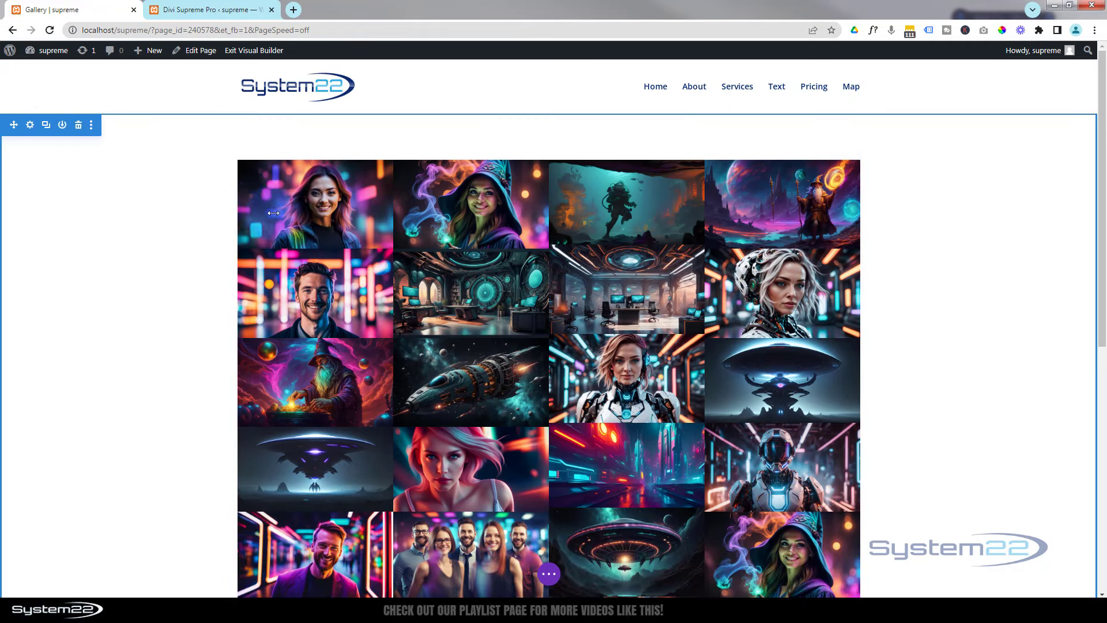
left_click(267, 157)
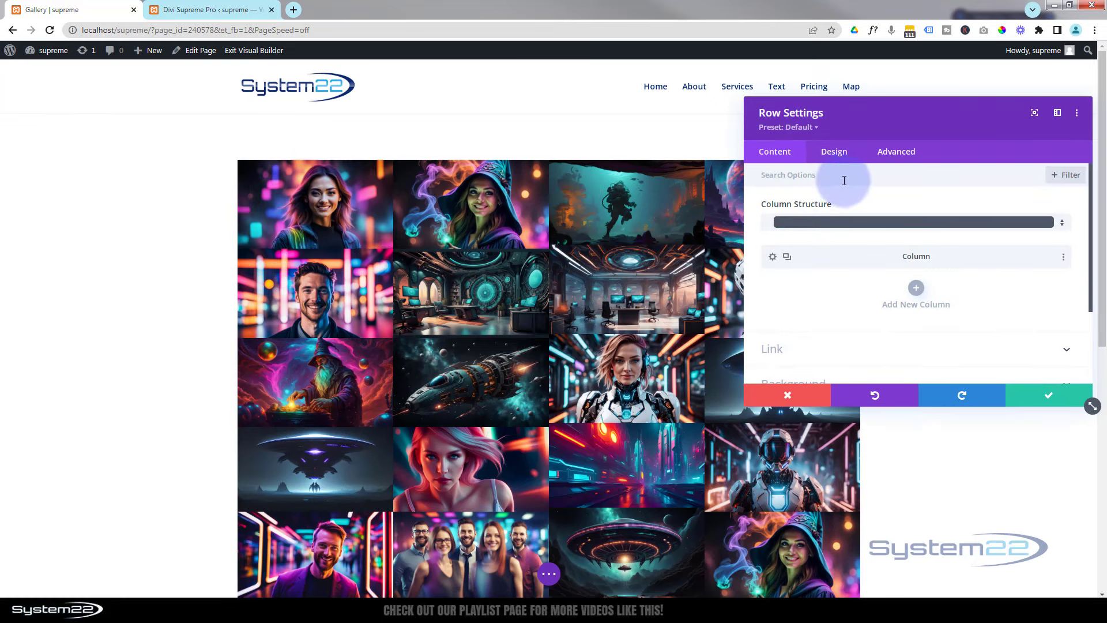
- Set the gallery row's background colour to black (#000000)
scroll(848, 181, "down", 3)
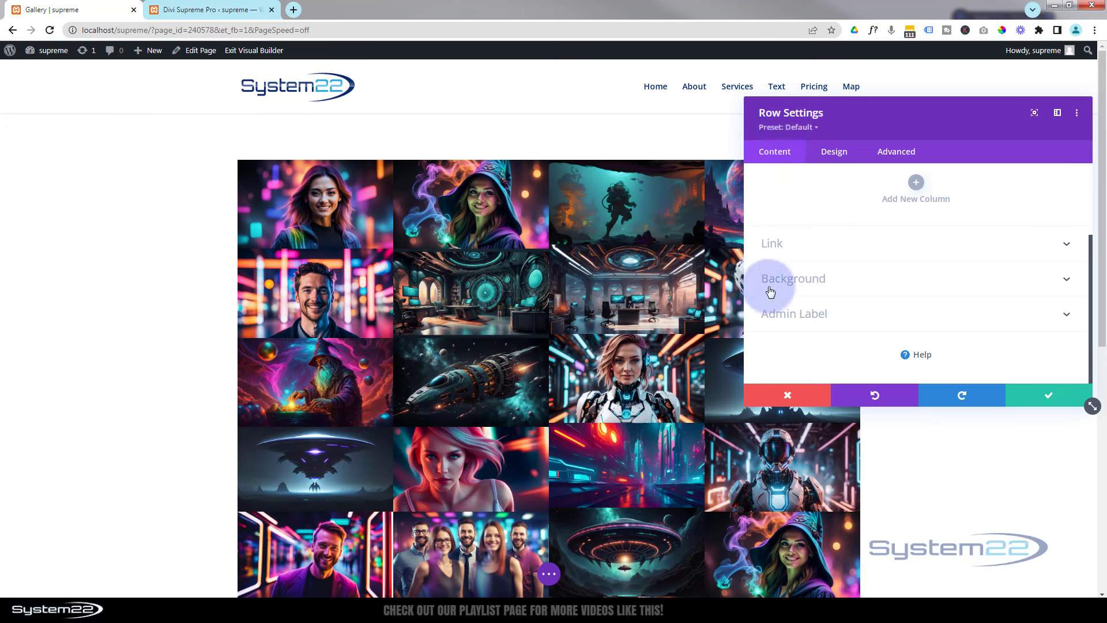
left_click(848, 285)
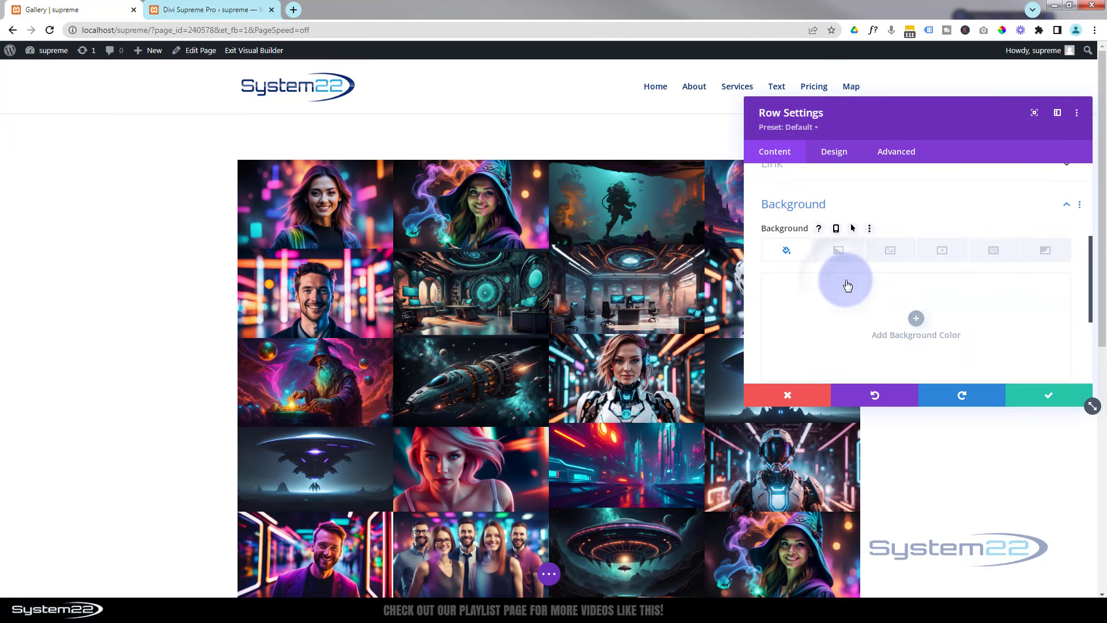
left_click(847, 284)
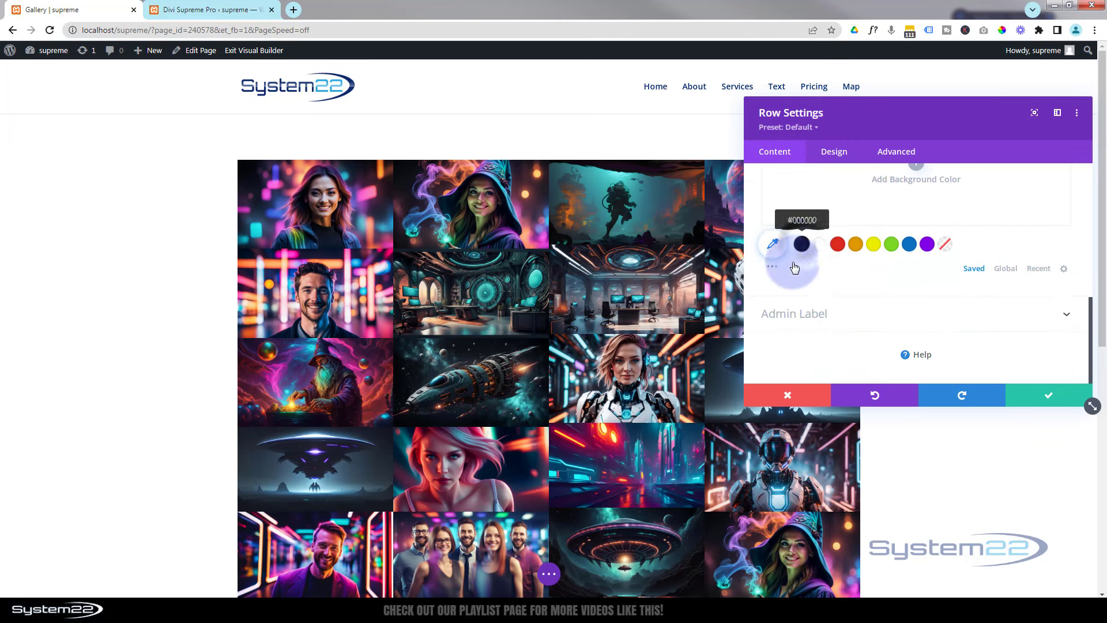
left_click(802, 244)
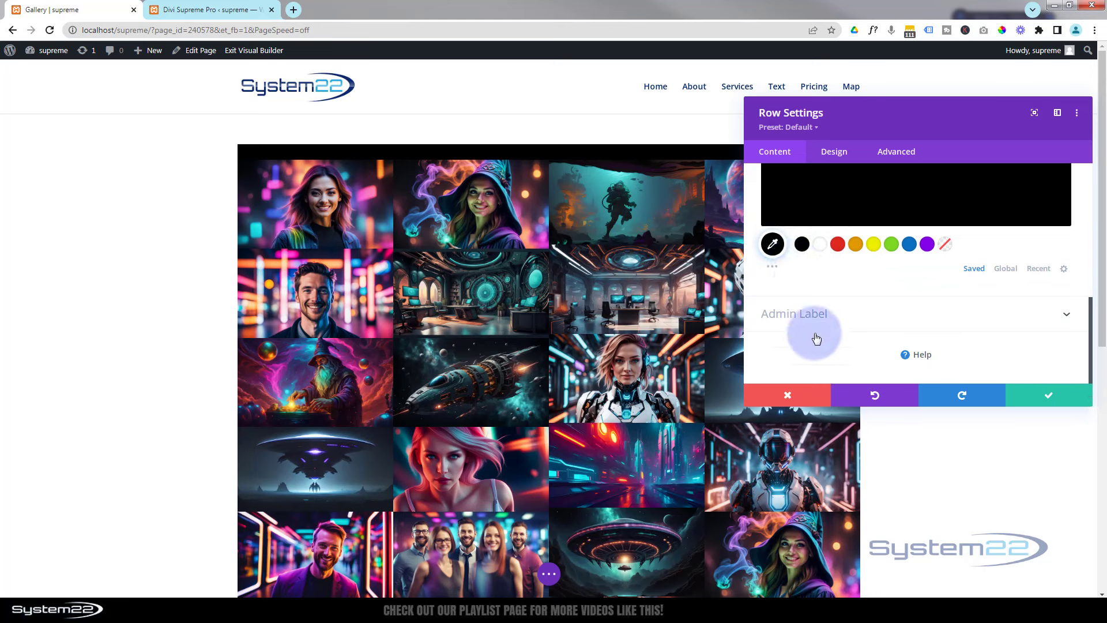
scroll(878, 336, "up", 5)
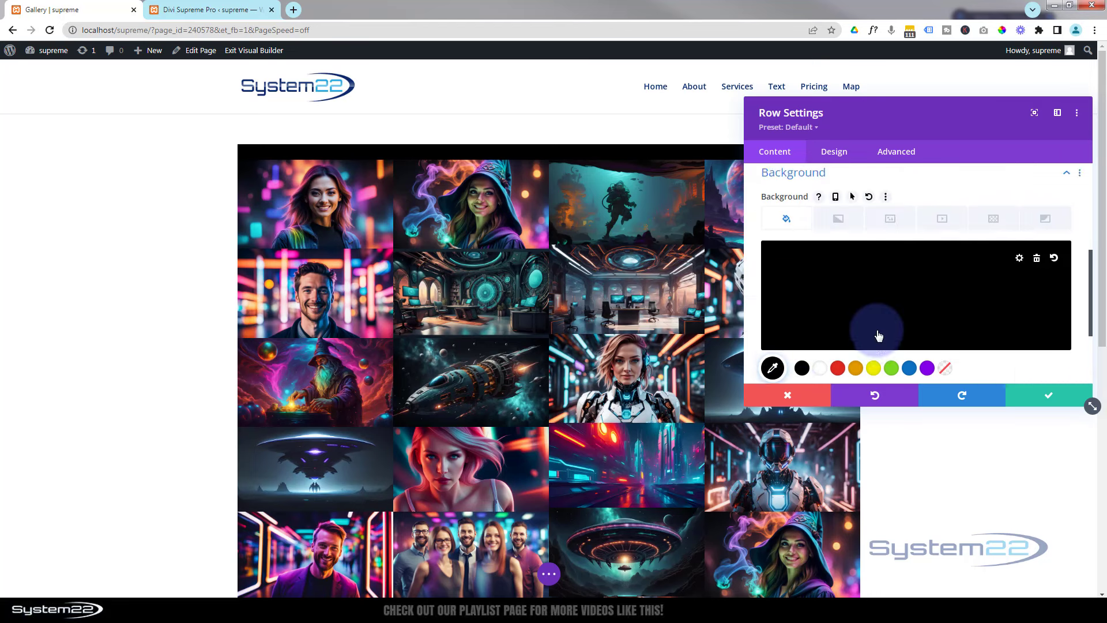
- In the row's Design > Sizing options, set Width and Max Width to 100%
left_click(833, 154)
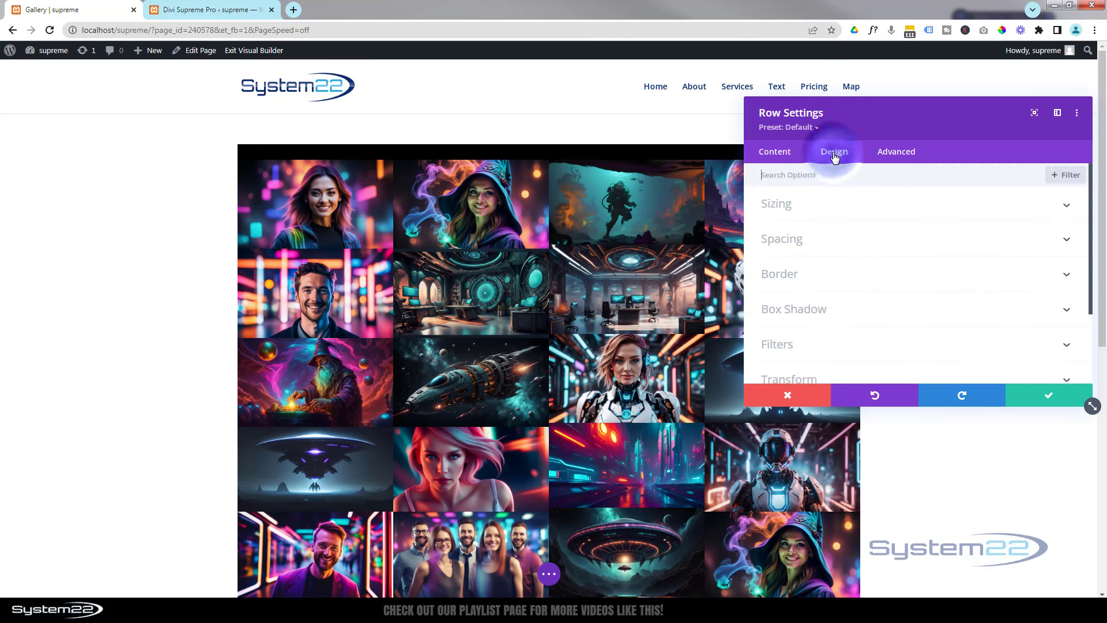
left_click(858, 207)
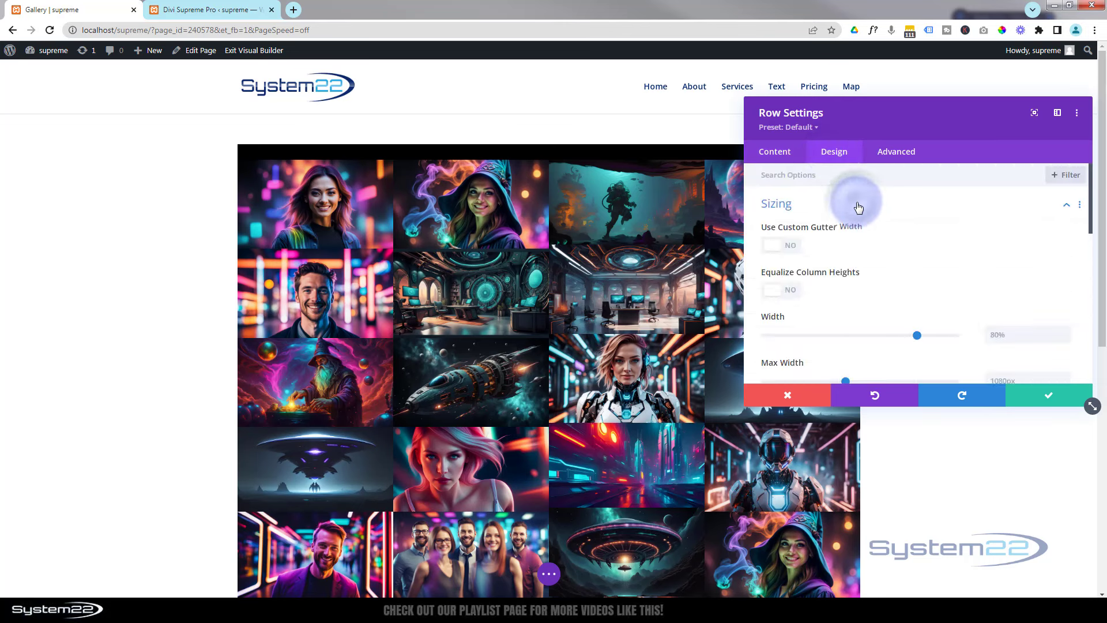
left_click_drag(917, 336, 978, 334)
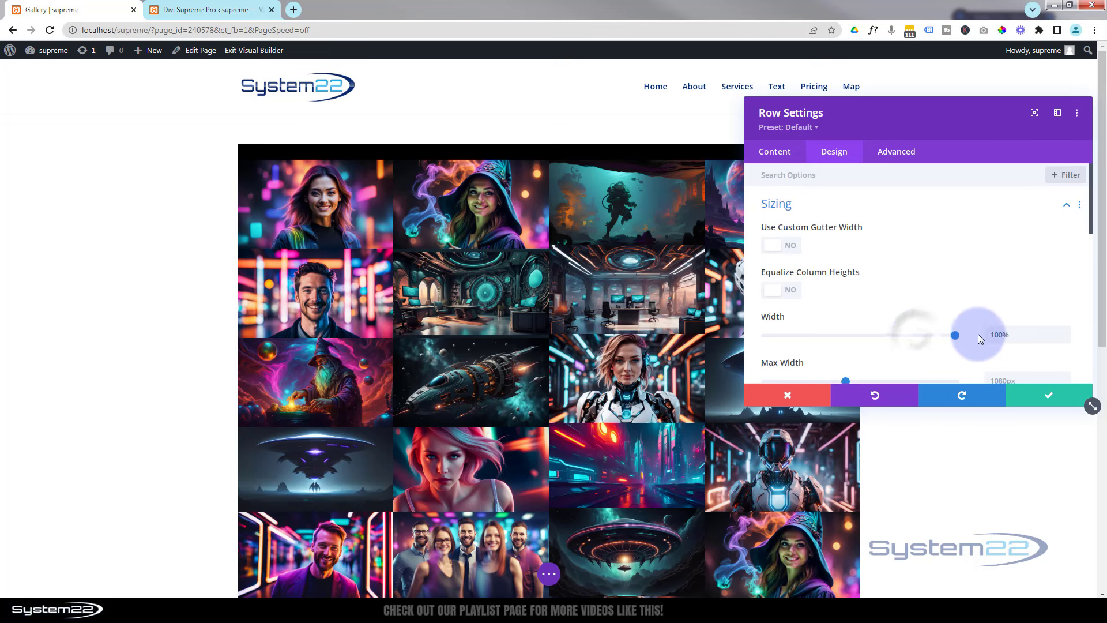
scroll(978, 323, "down", 2)
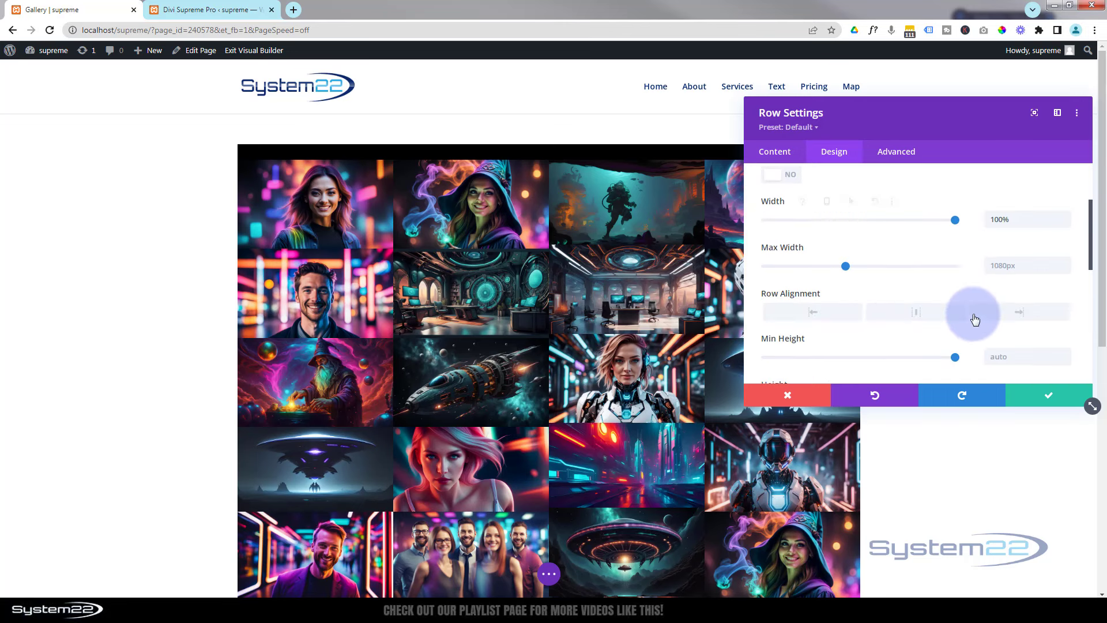
left_click(1023, 265)
type("100")
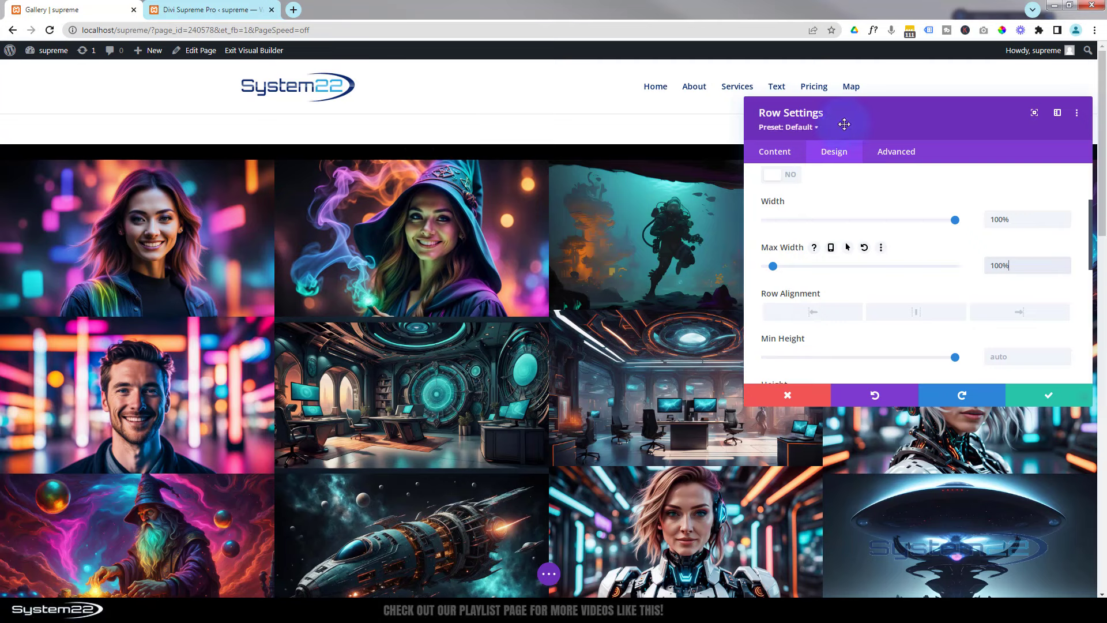
scroll(847, 193, "up", 3)
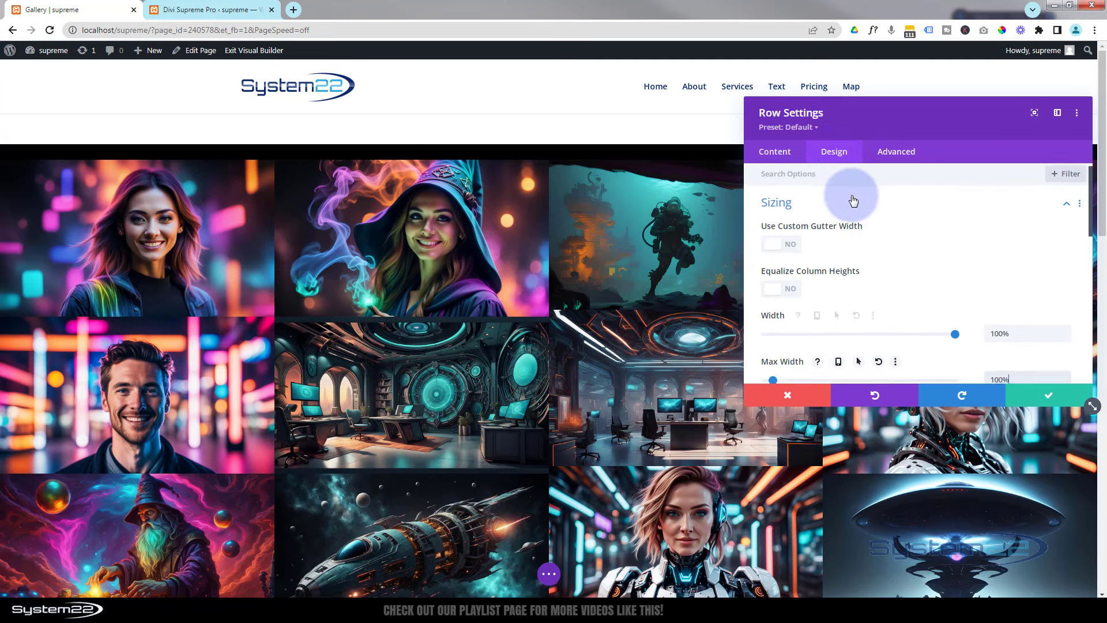
- Give the gallery row linked 0px top and bottom padding and save the row settings
left_click(843, 205)
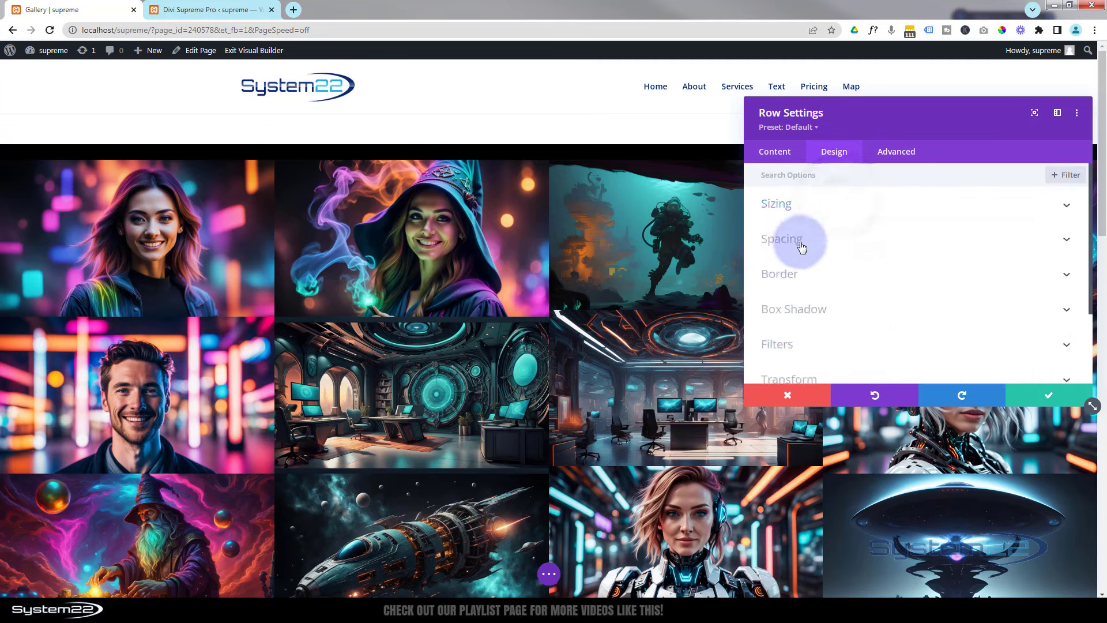
left_click(860, 237)
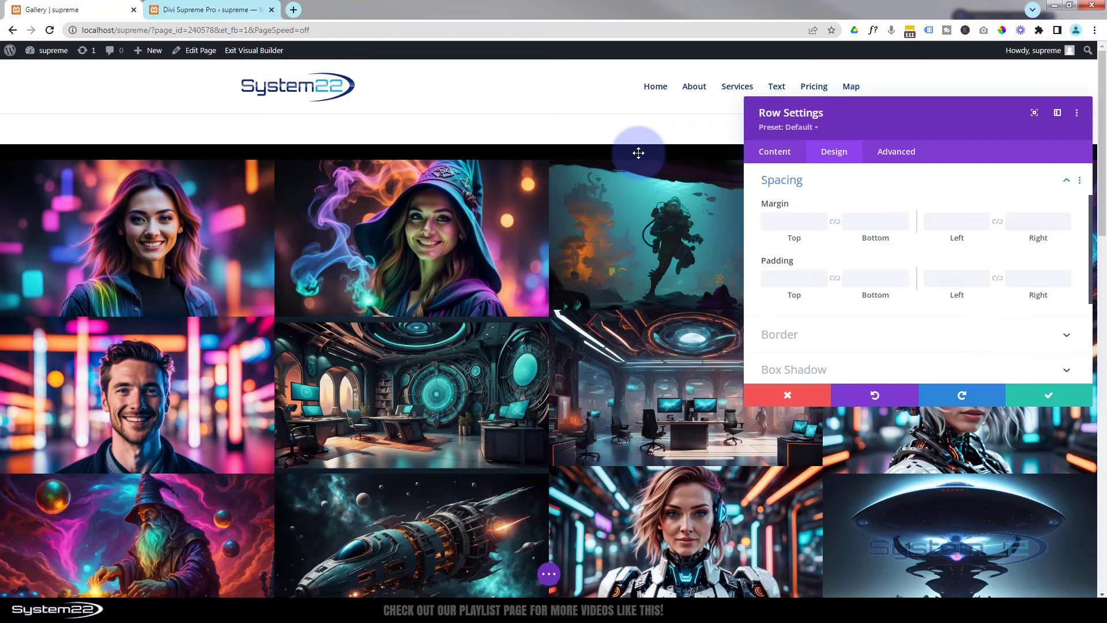
left_click(792, 278)
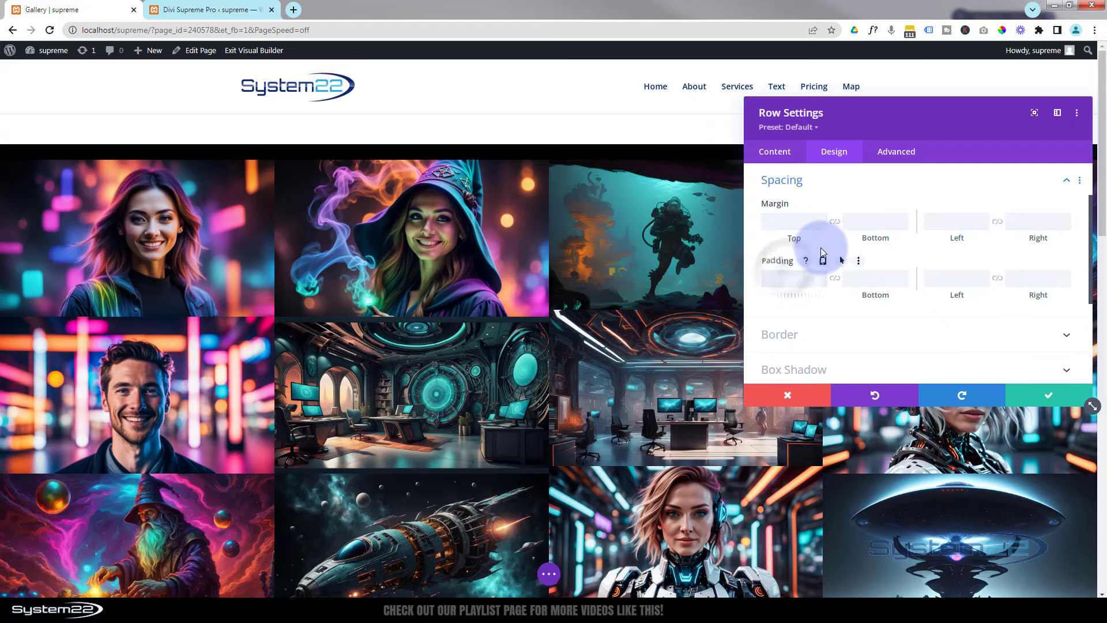
type("0px")
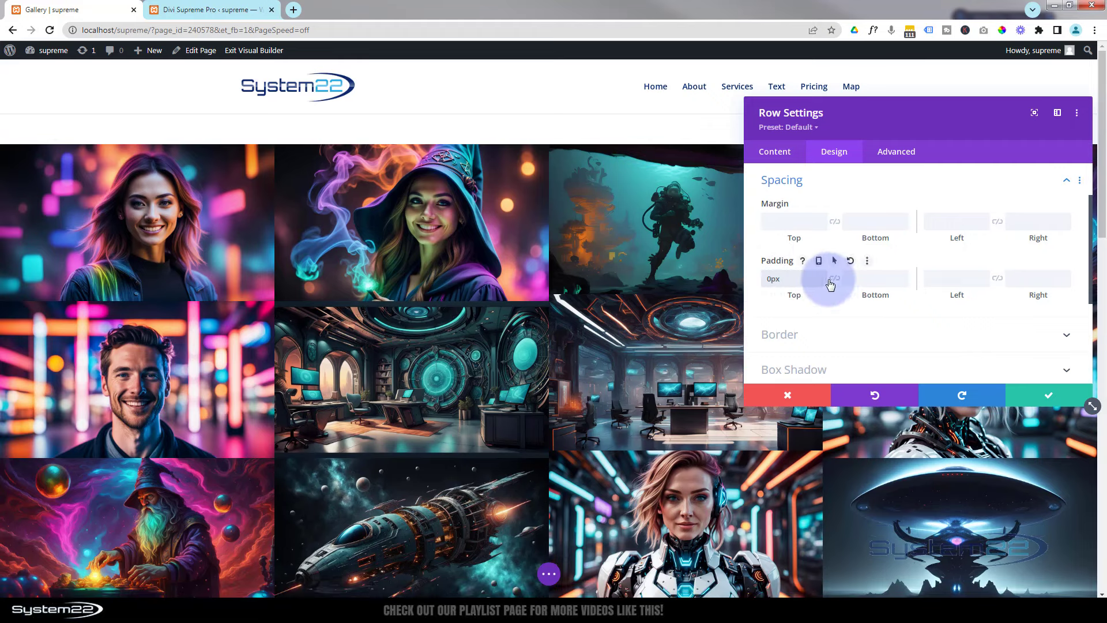
left_click(836, 279)
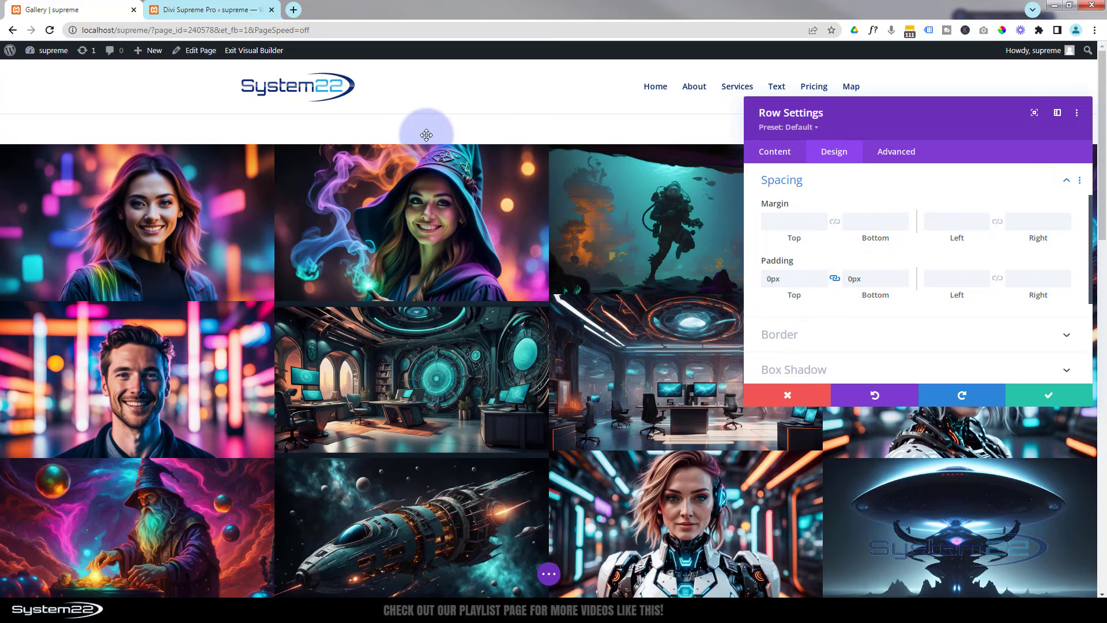
left_click(1065, 405)
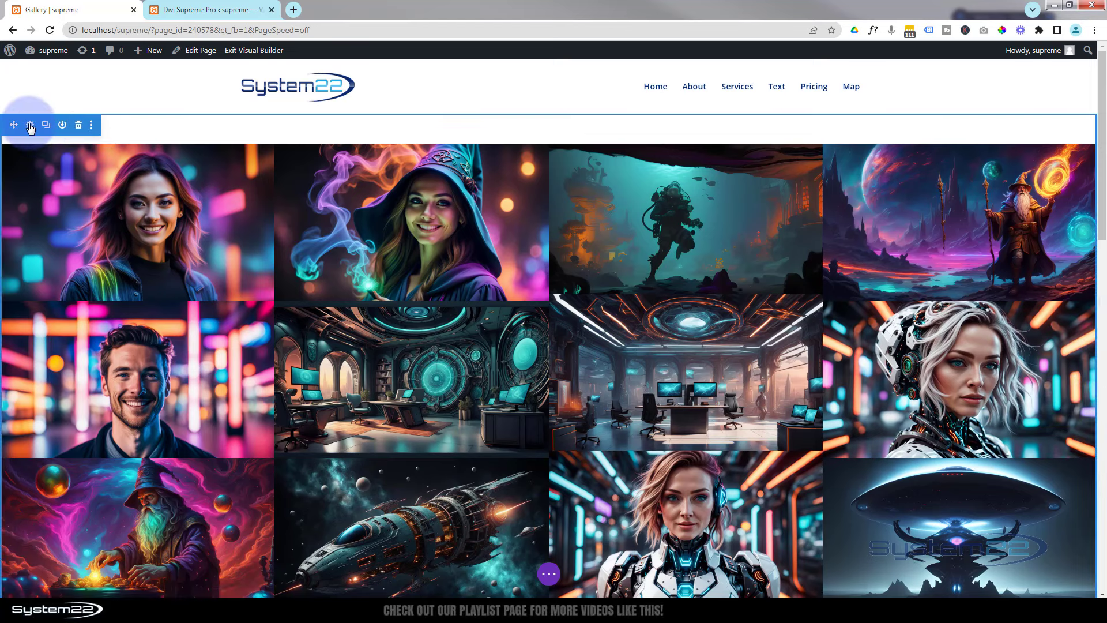
- Set the gallery section's top and bottom padding to 0px and save the section settings
left_click(30, 125)
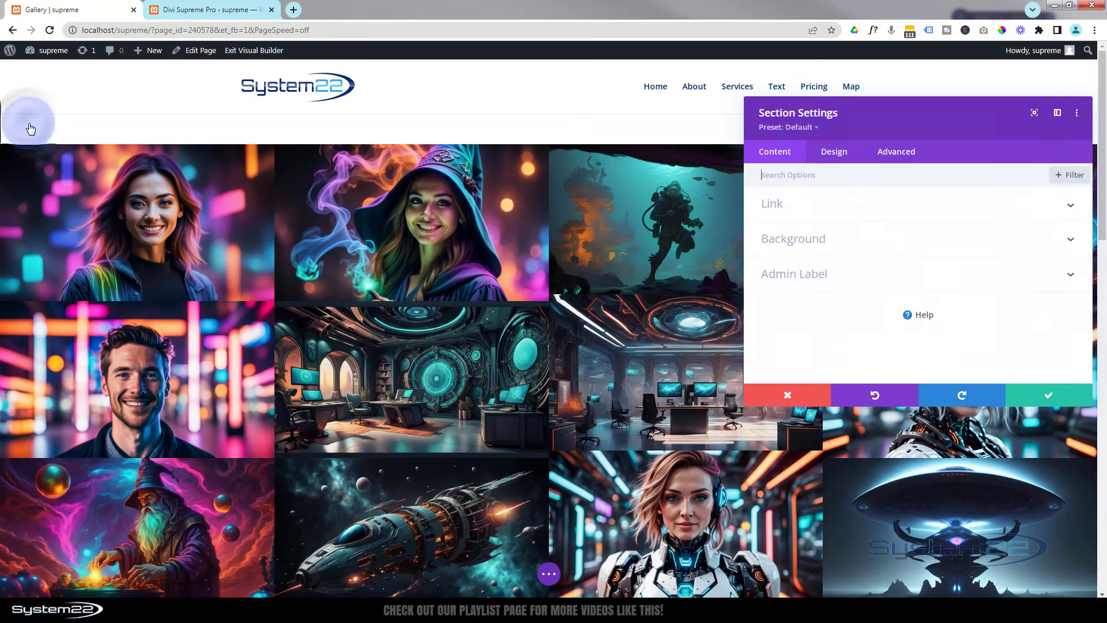
left_click(834, 152)
left_click(865, 305)
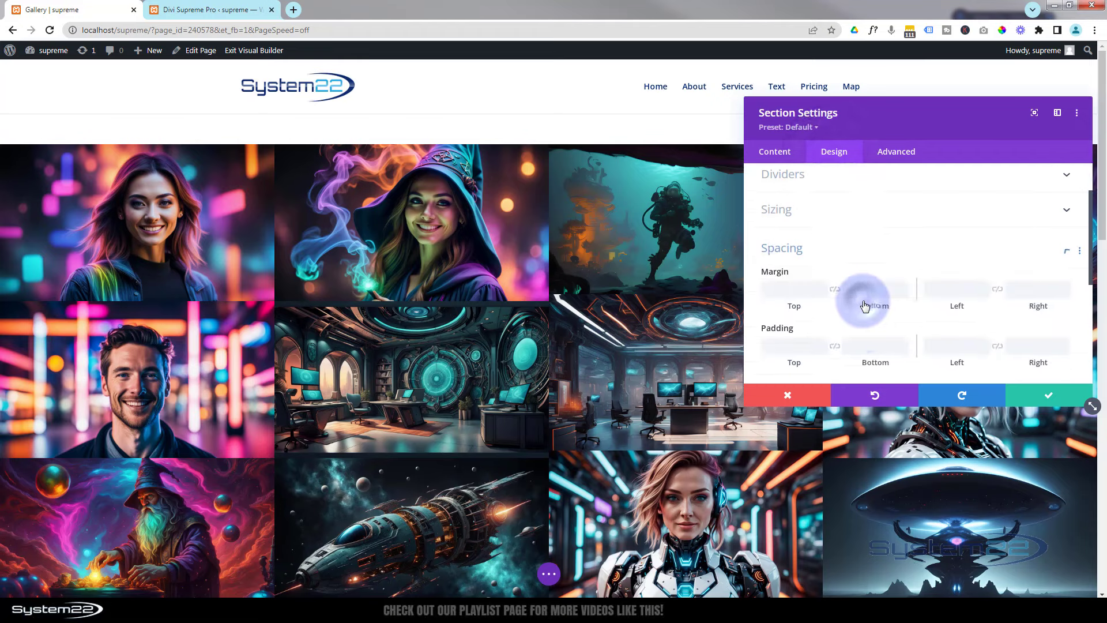
left_click(786, 275)
type("0")
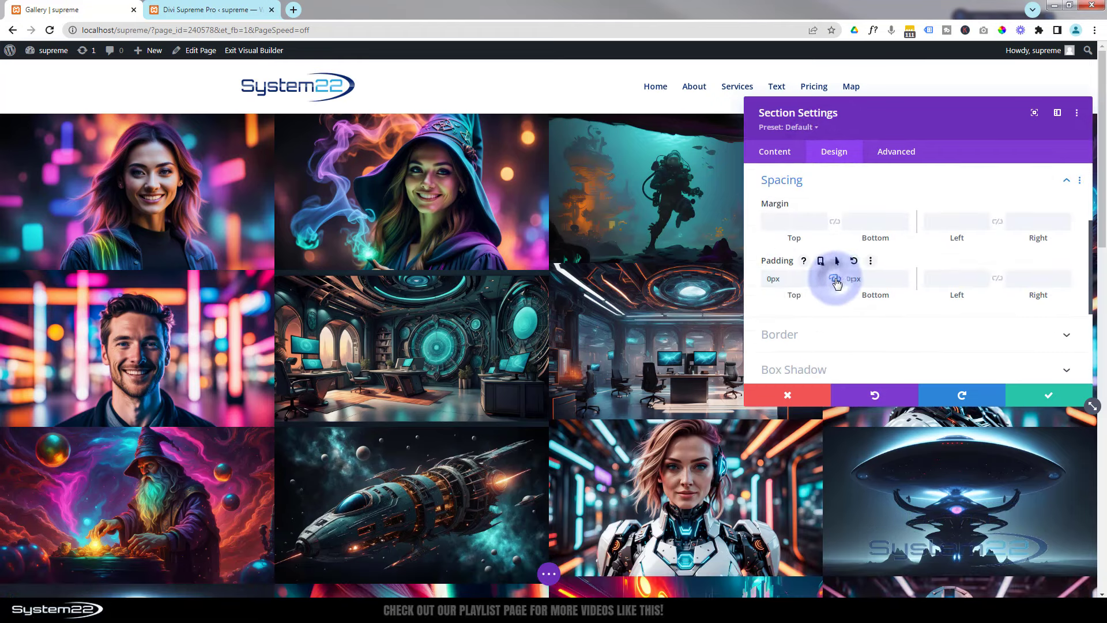
left_click(836, 280)
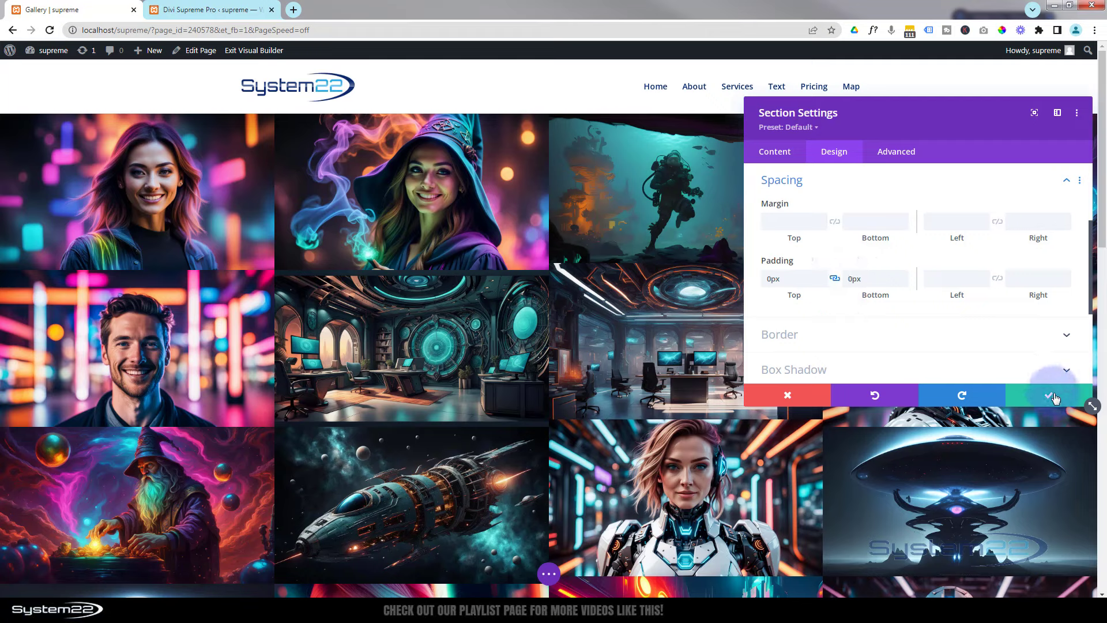
left_click(1051, 395)
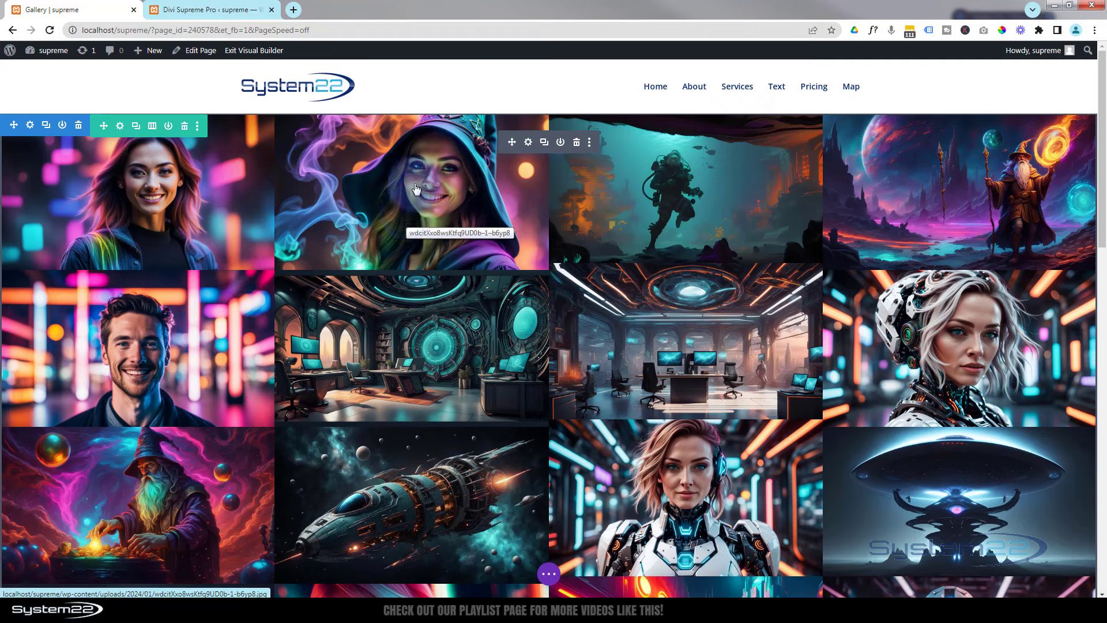
- Bring up the Masonry Gallery module's settings and its media library of gallery images
left_click(528, 143)
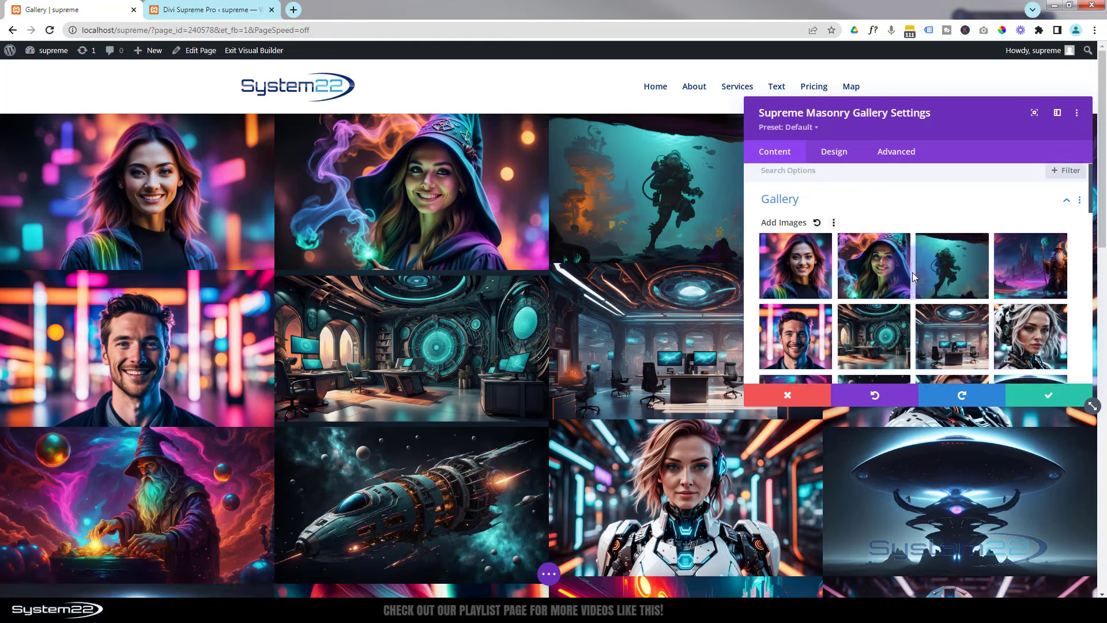
scroll(913, 277, "down", 7)
left_click(838, 263)
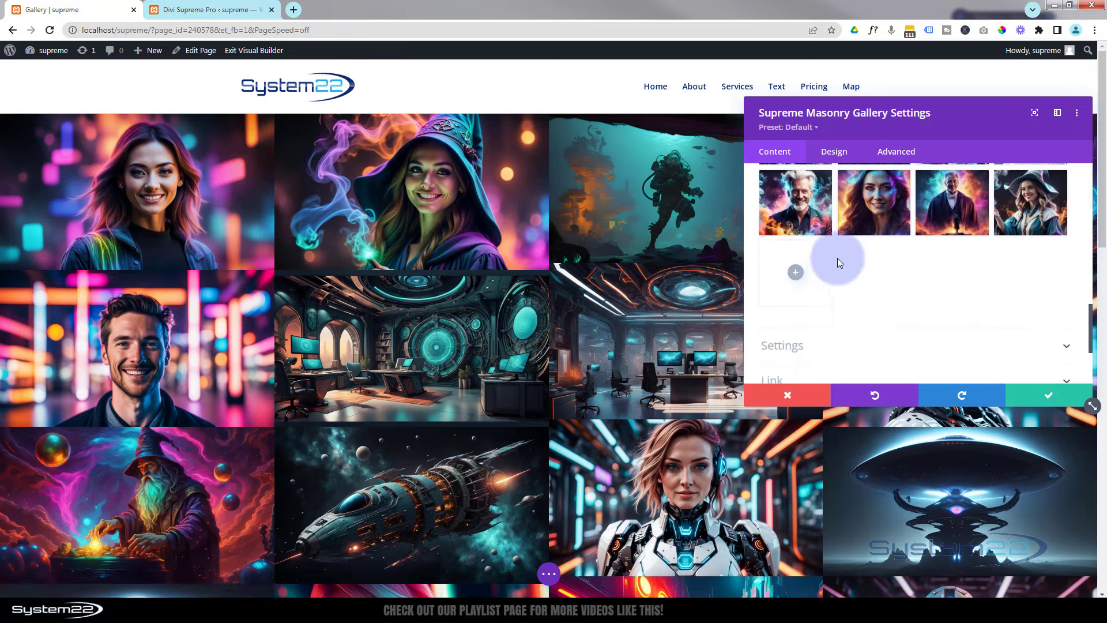
left_click(795, 271)
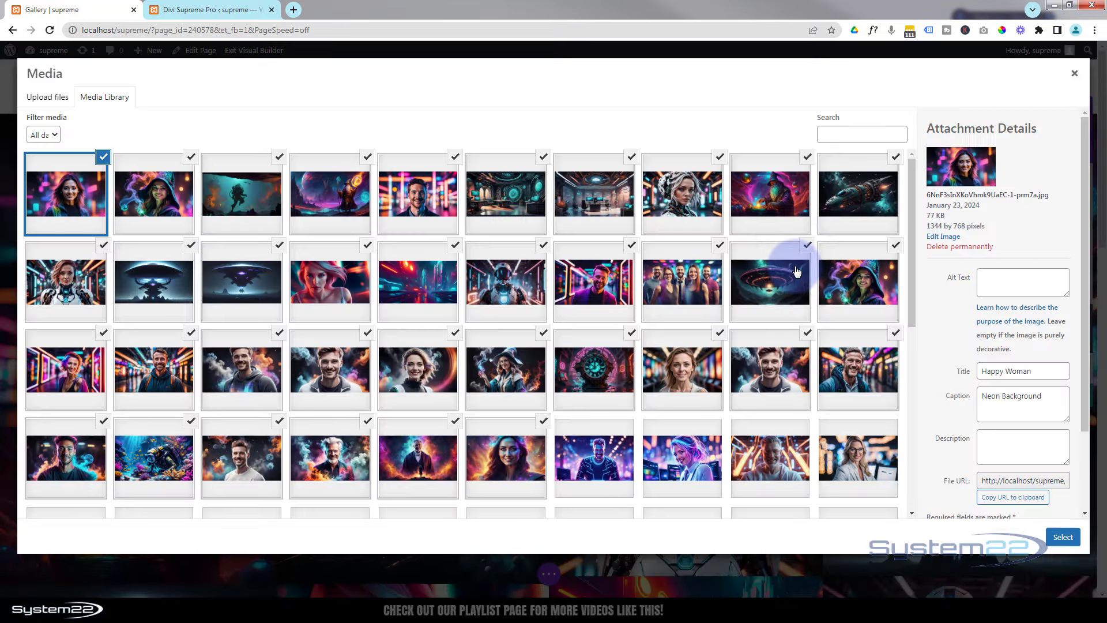
- Retitle the hooded wizard-woman image 'Smiling Lady Wizaed' and move to its caption
left_click(167, 207)
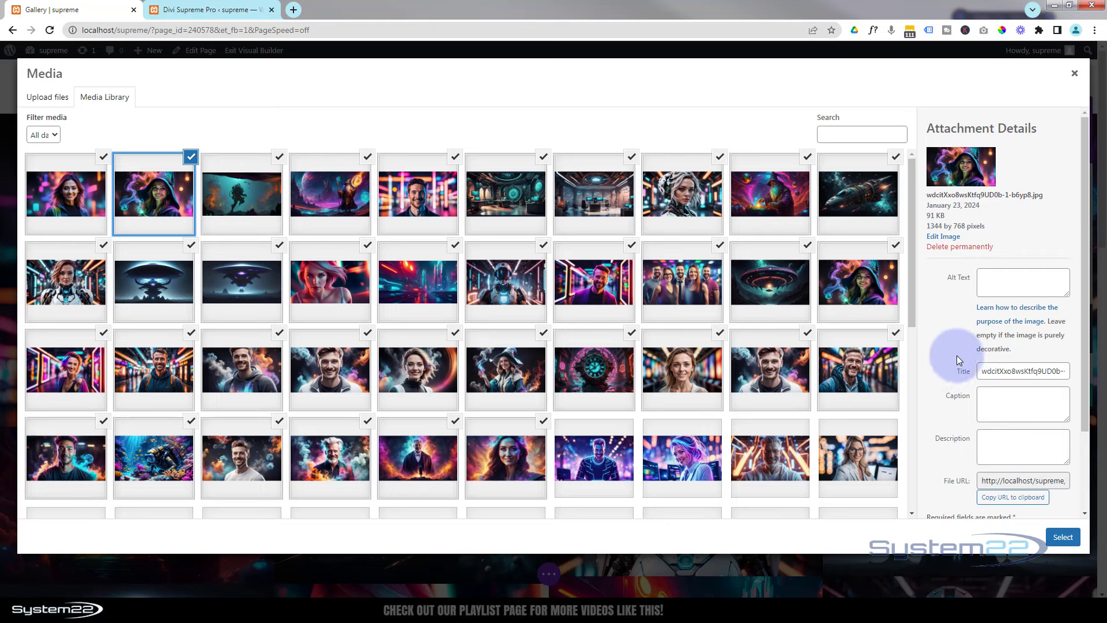
left_click_drag(983, 371, 1096, 370)
type("Smiling Lady")
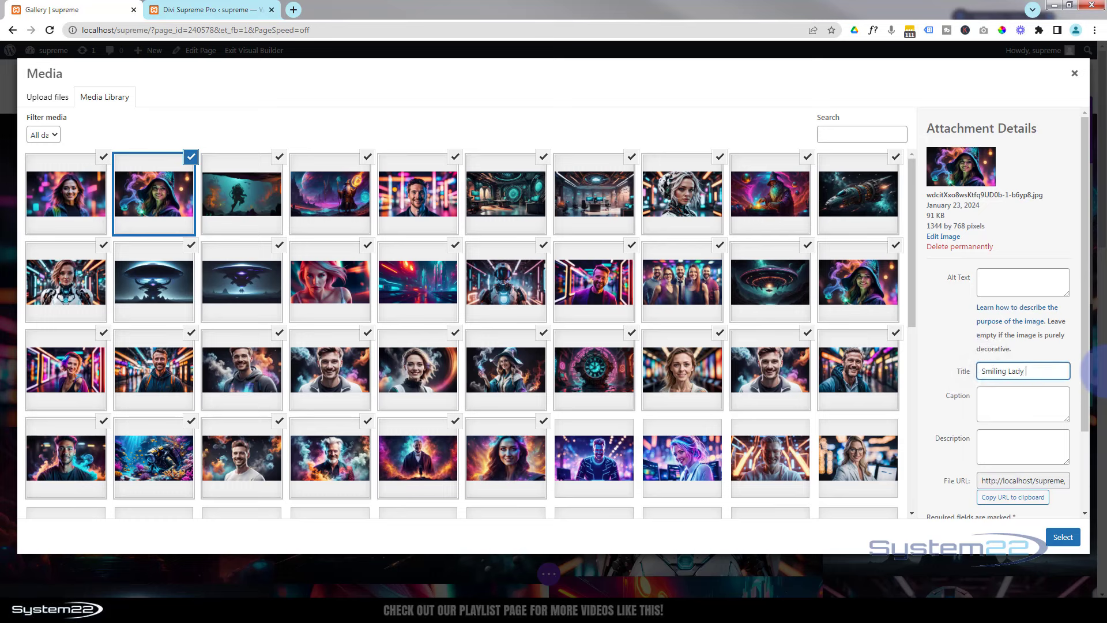
type(" Wizaed")
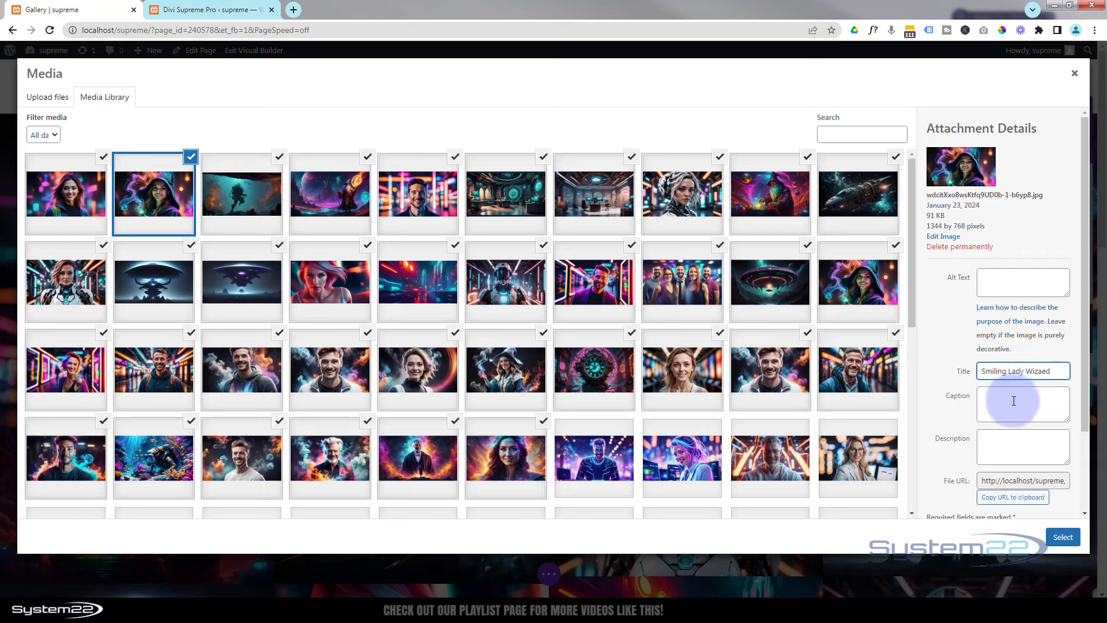
left_click(980, 399)
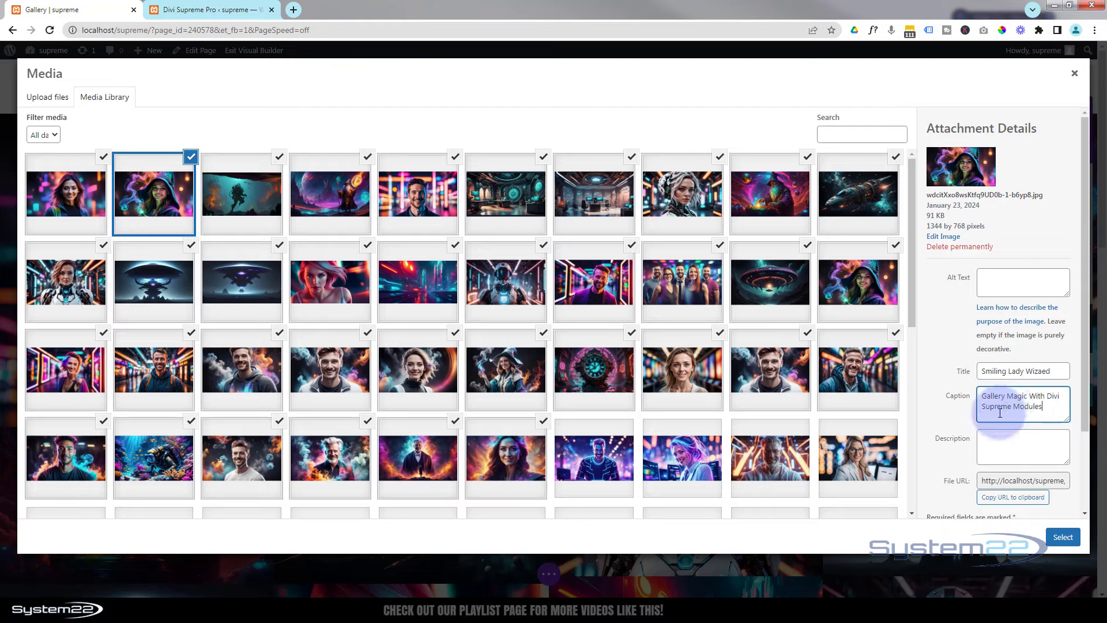
- Confirm the edited images and apply the Masonry Gallery settings
left_click(1063, 538)
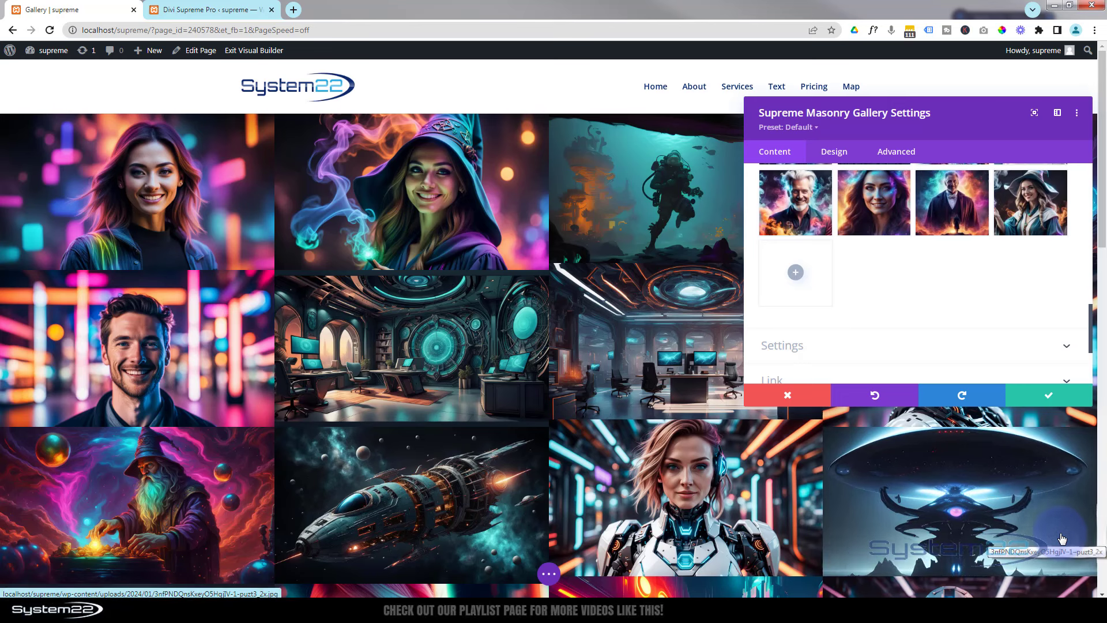
scroll(844, 287, "up", 3)
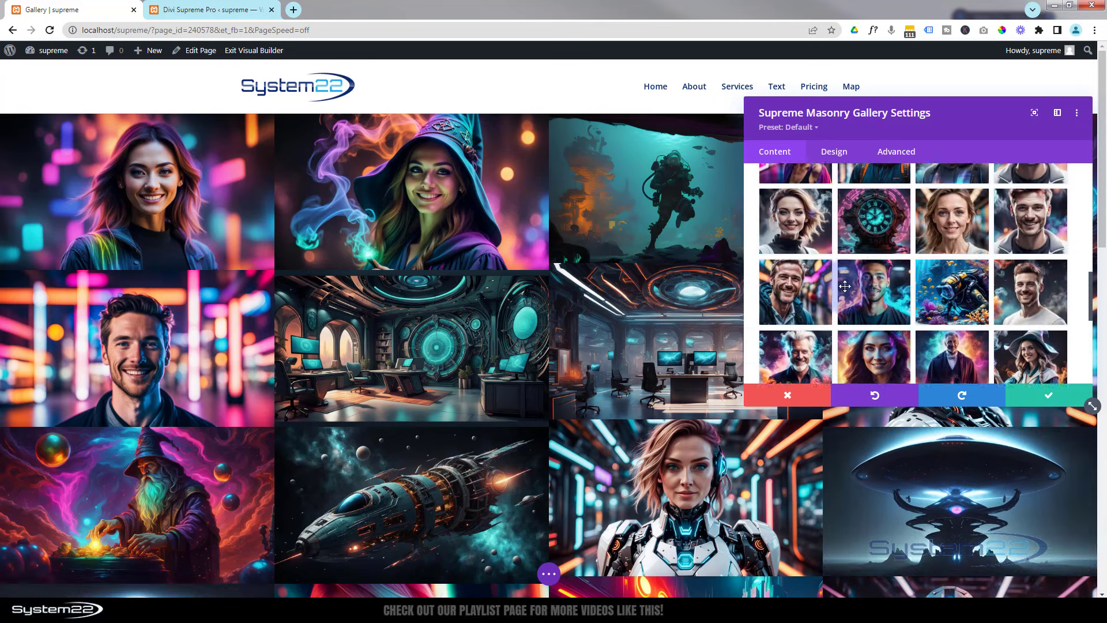
scroll(845, 286, "up", 3)
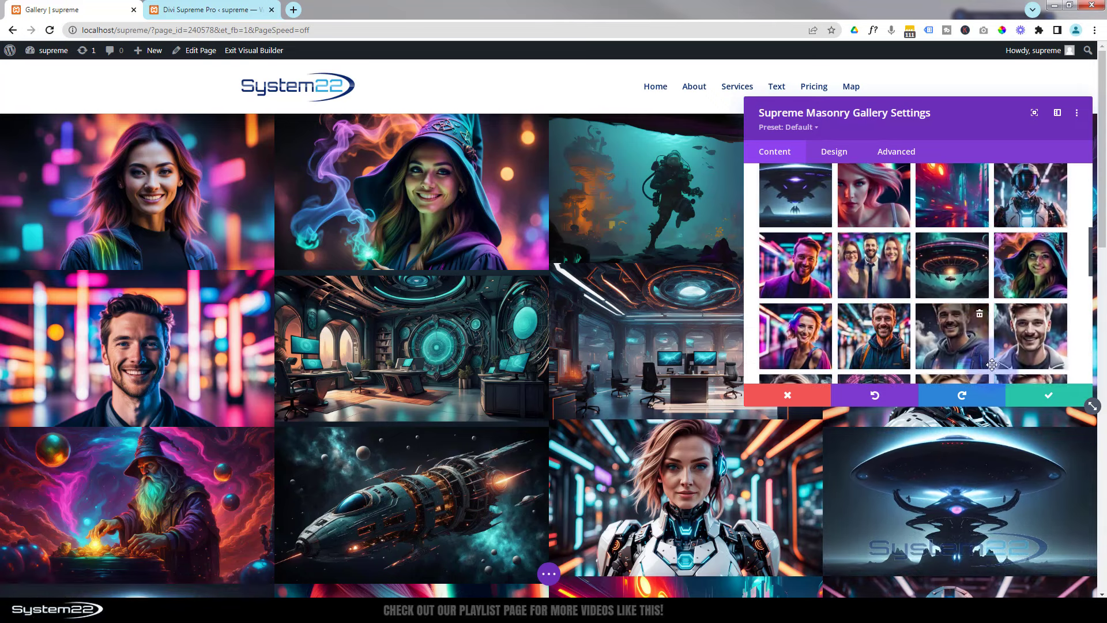
left_click(1037, 402)
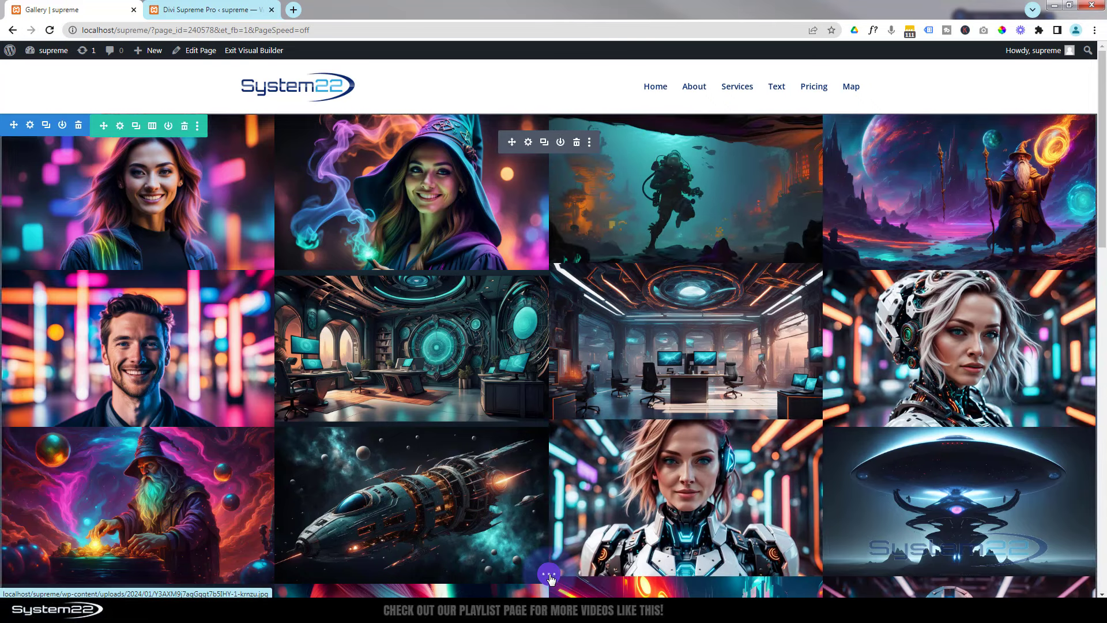
- Save the page as a draft, reload, and preview the hooded-woman image enlarged in the lightbox
left_click(550, 574)
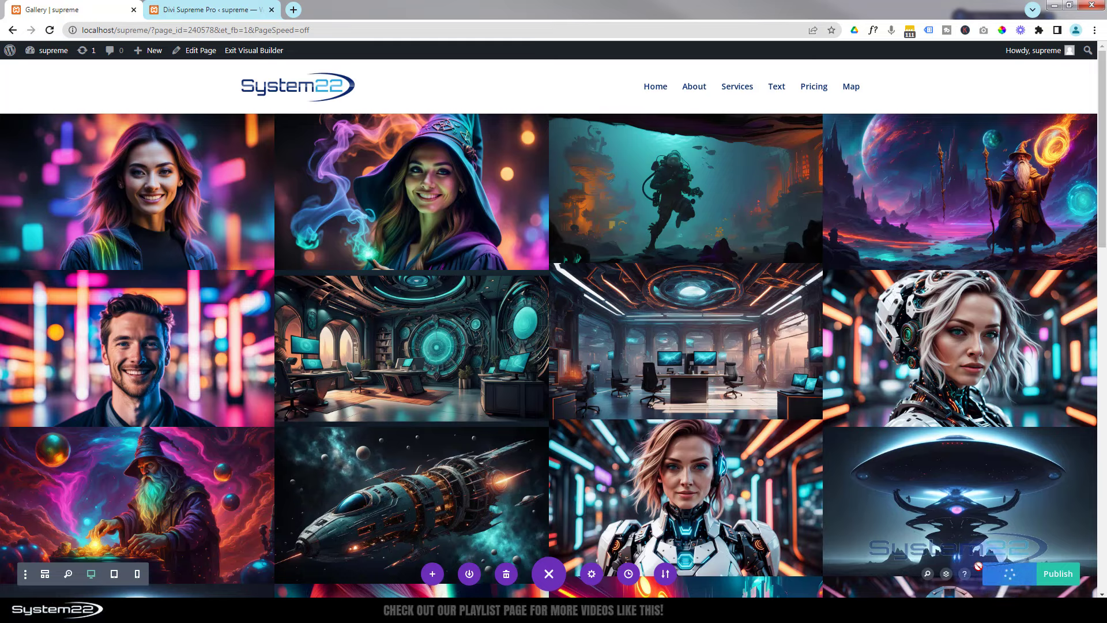
left_click(50, 31)
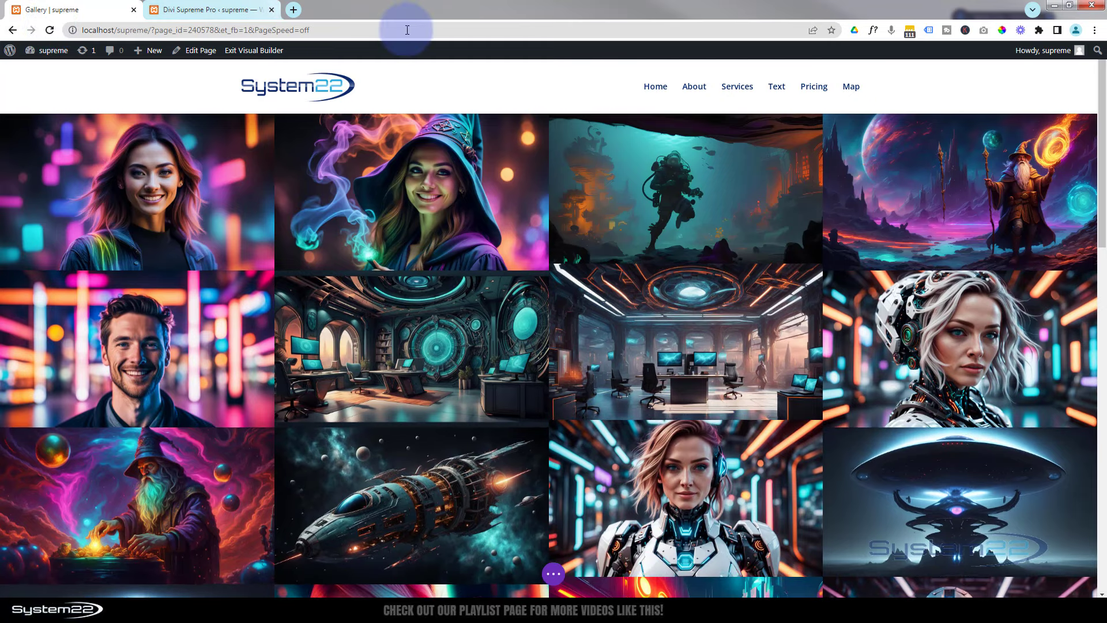
left_click(412, 232)
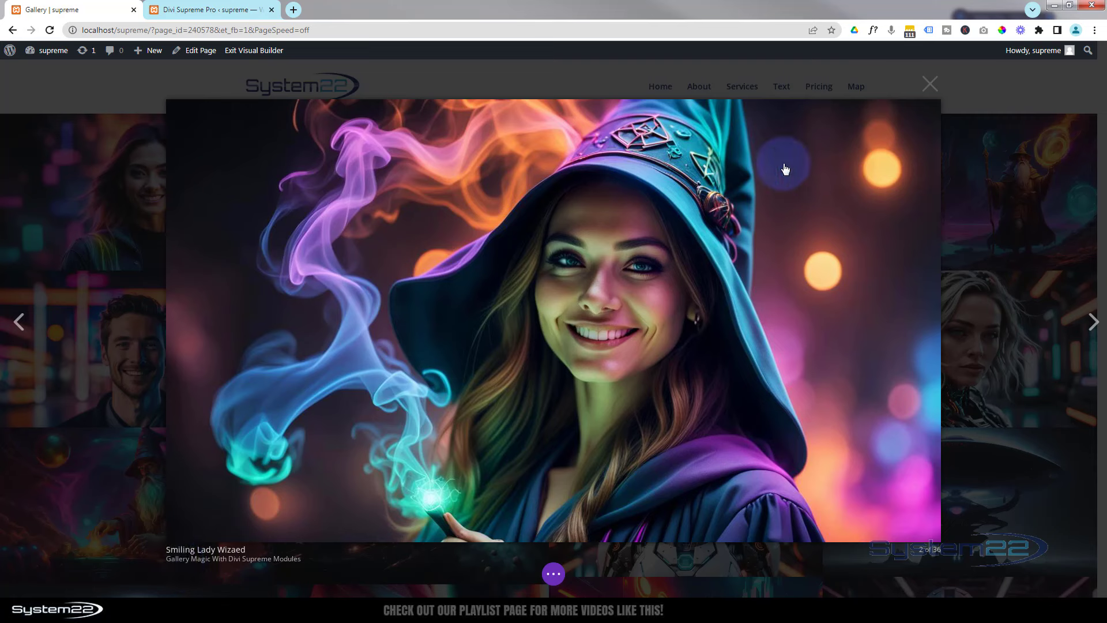
left_click(929, 90)
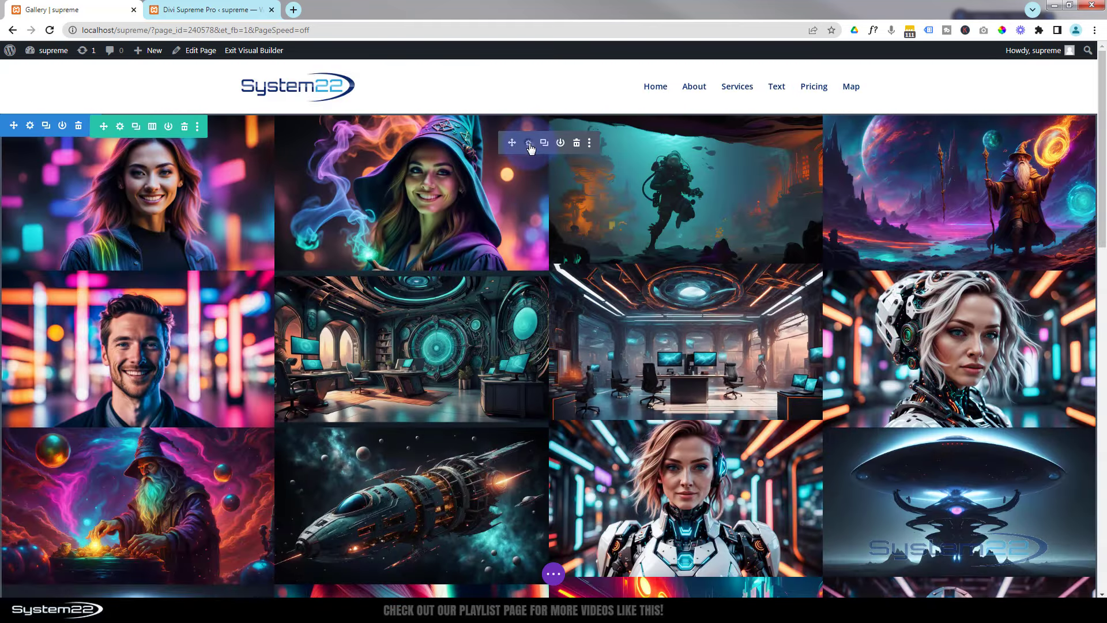
- Turn off Use Lightbox in the gallery module's settings
left_click(528, 143)
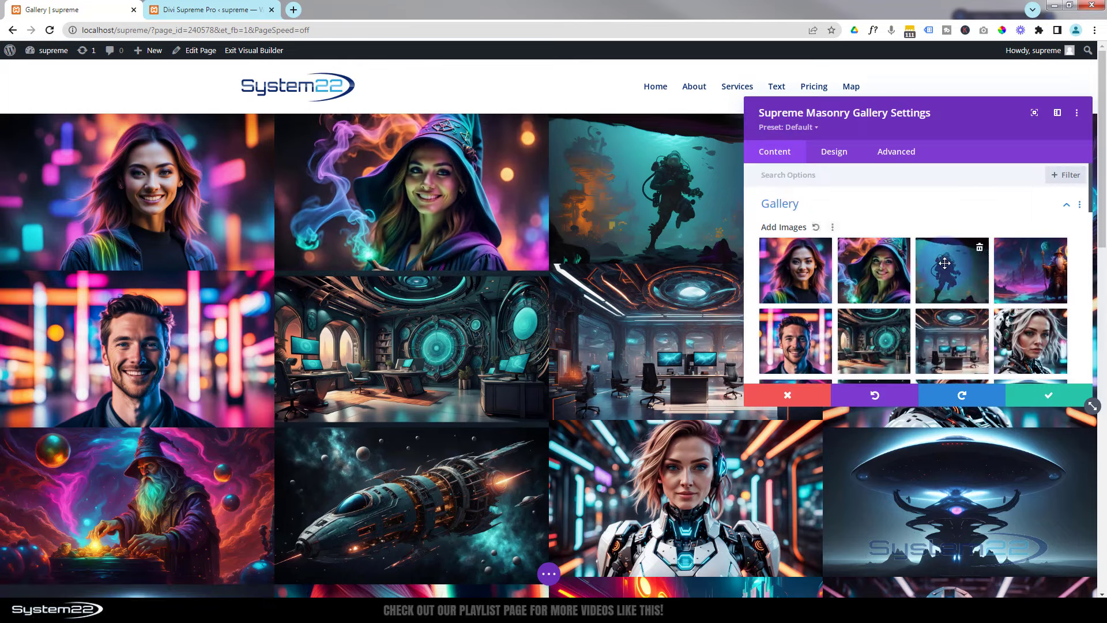
scroll(945, 264, "down", 3)
scroll(945, 264, "down", 5)
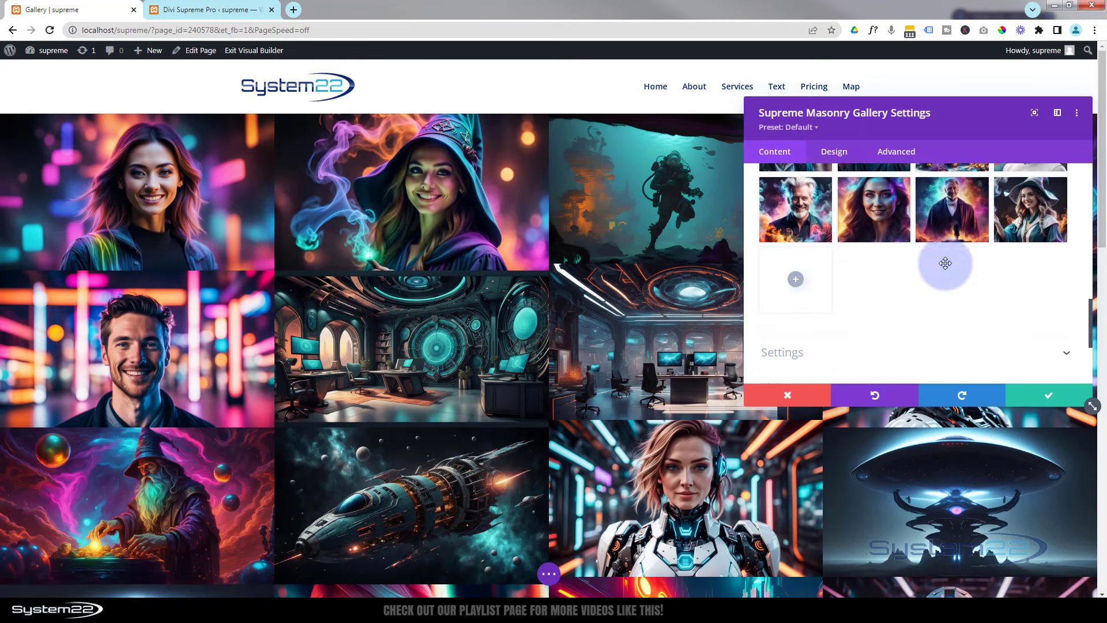
left_click(874, 289)
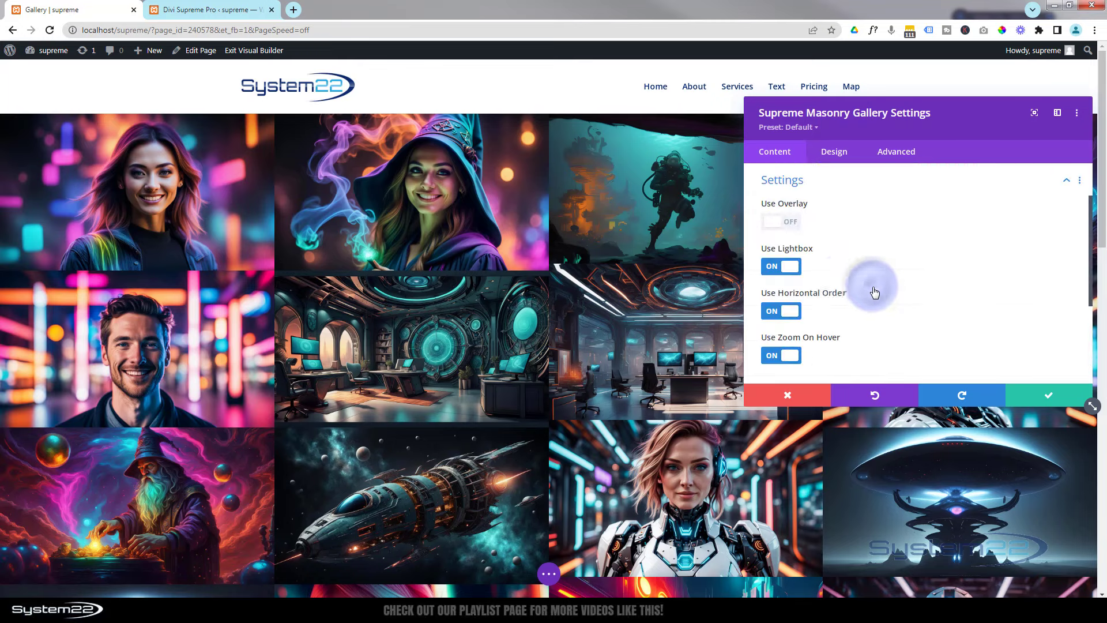
left_click(782, 267)
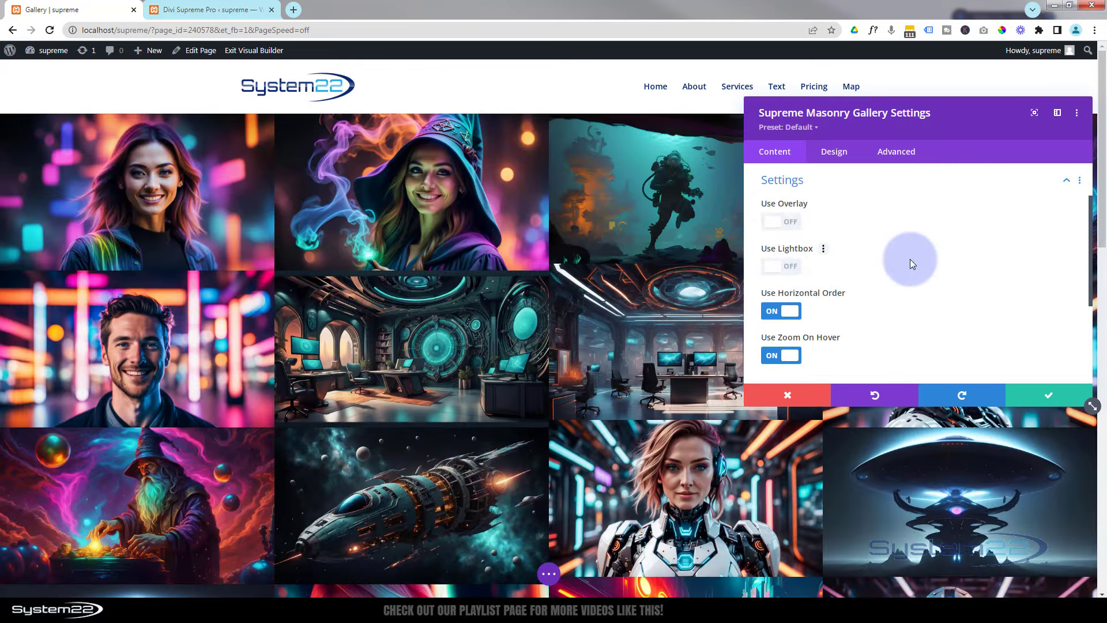
- Expand the gallery's image list and bring up the media library with its images
scroll(914, 263, "up", 2)
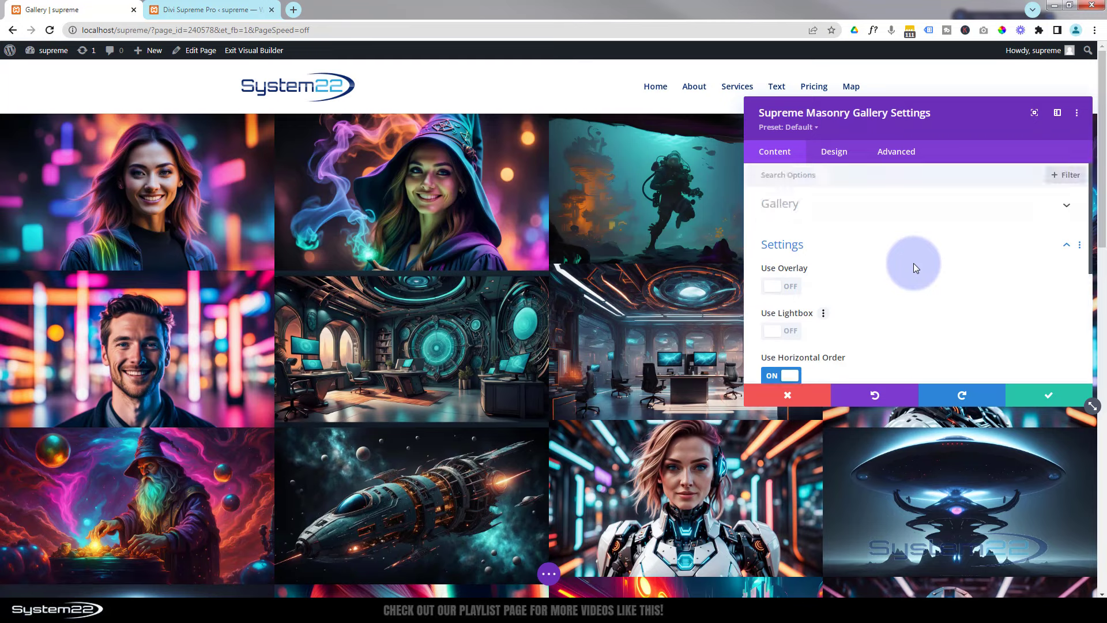
left_click(861, 208)
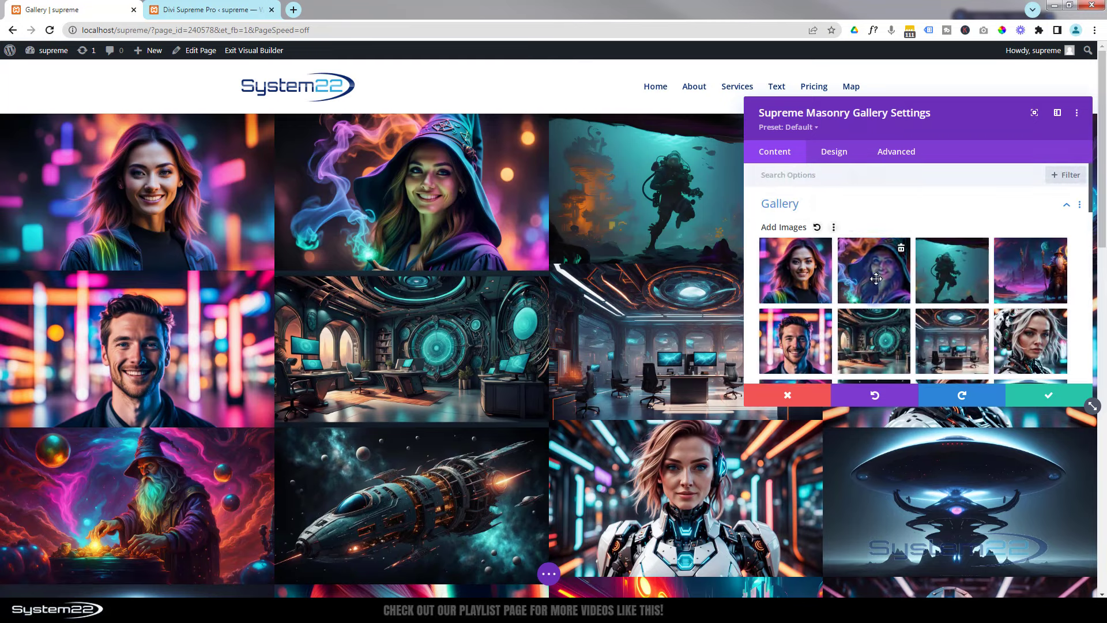
scroll(882, 289, "down", 6)
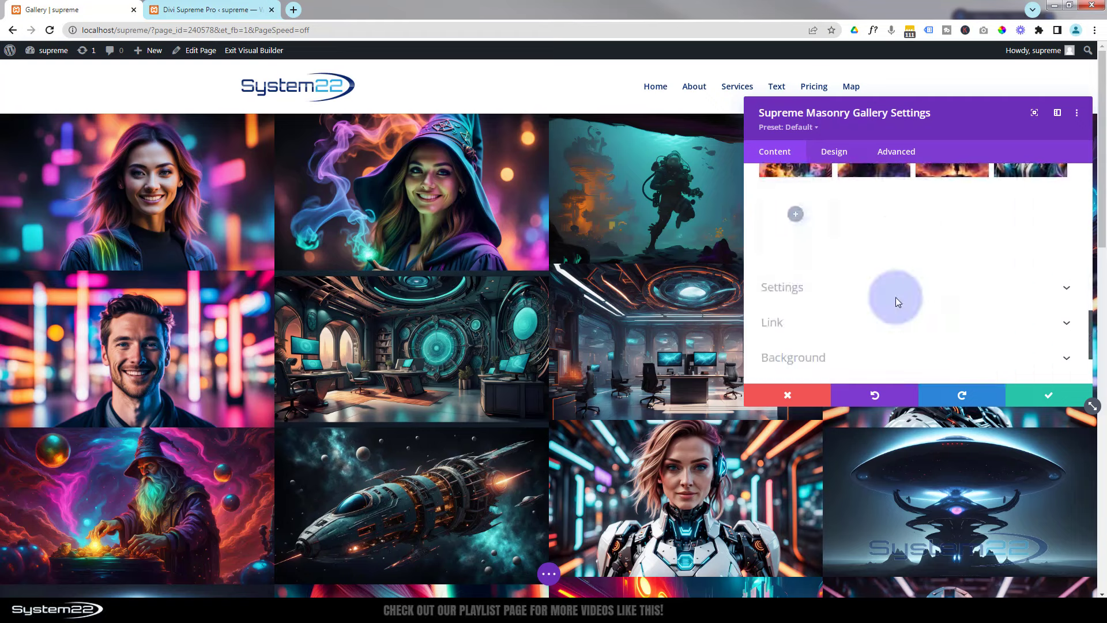
scroll(895, 289, "down", 2)
scroll(877, 283, "up", 3)
left_click(801, 266)
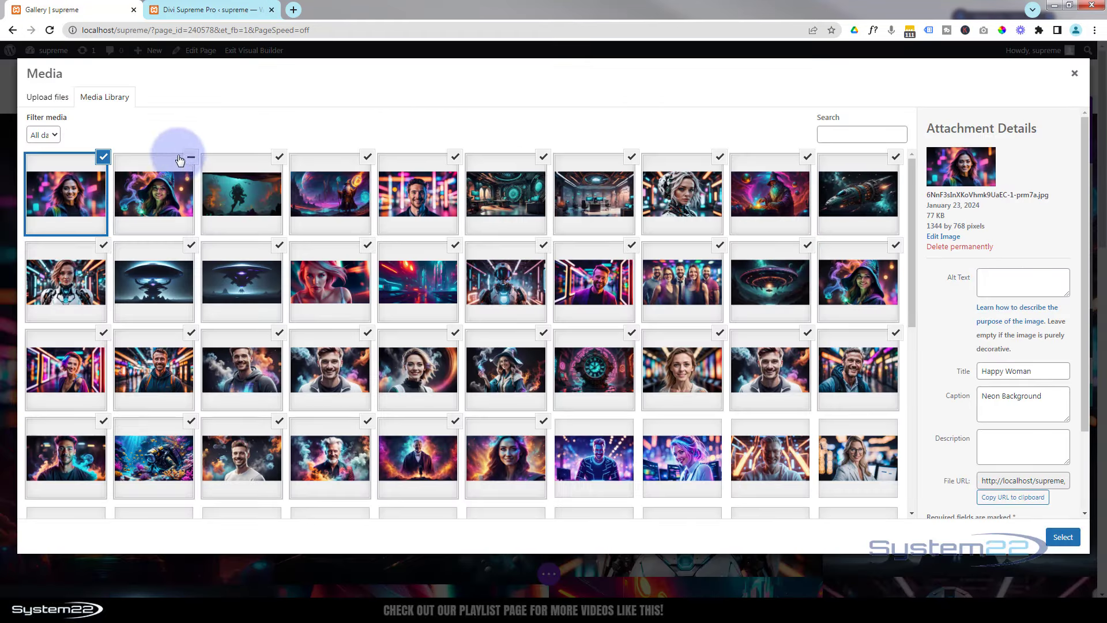
- Review the hooded-woman image's title, caption and system22.net link URL, then return to the gallery settings
left_click(156, 192)
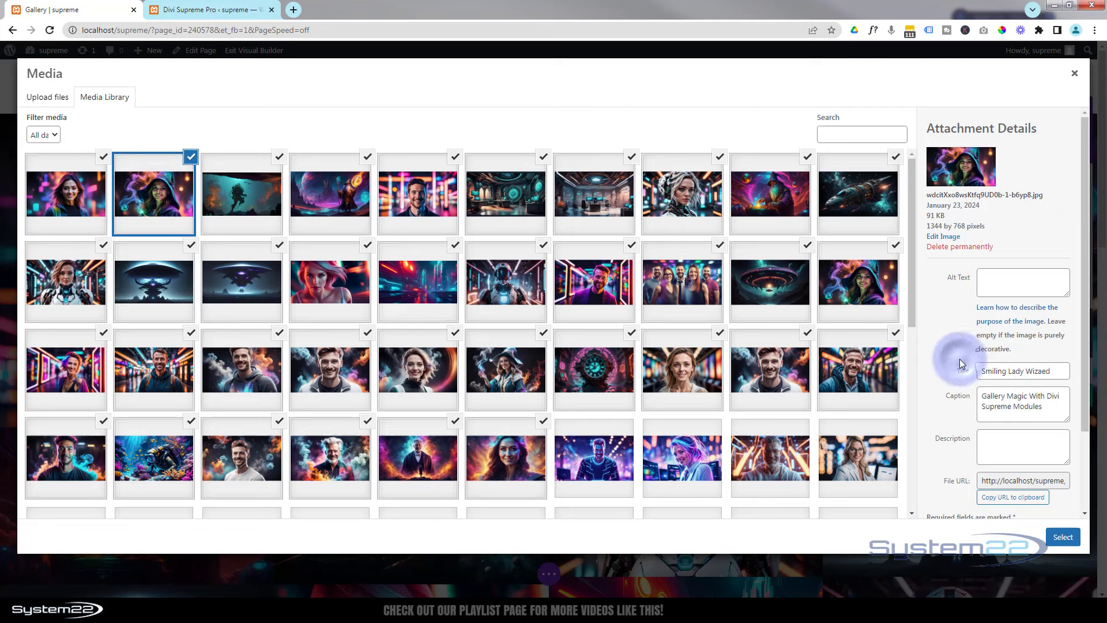
scroll(961, 363, "down", 2)
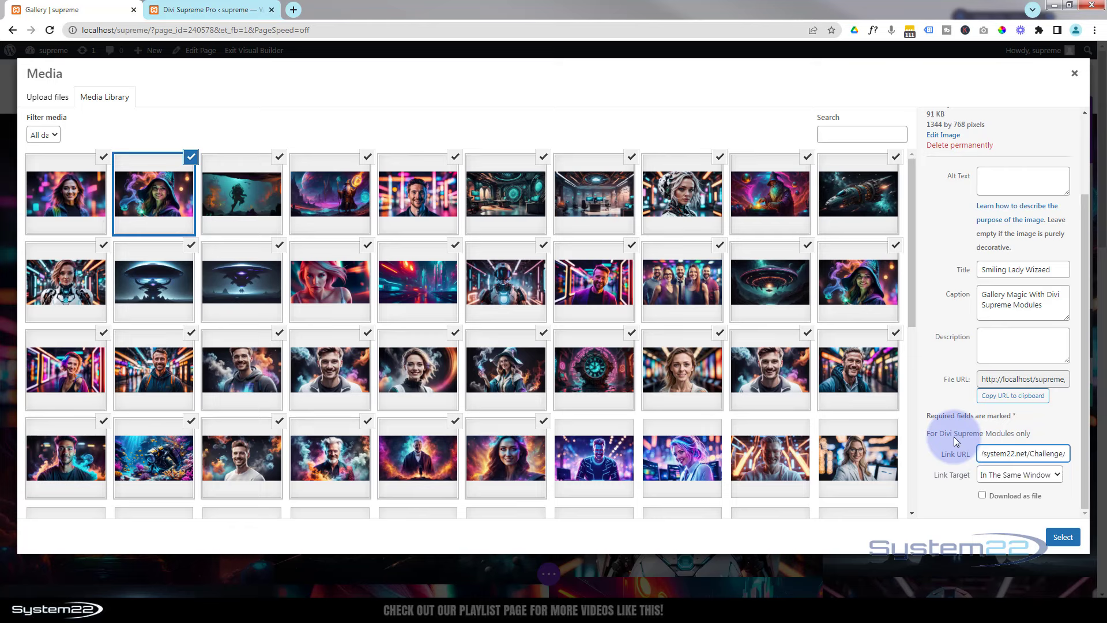
left_click(1061, 538)
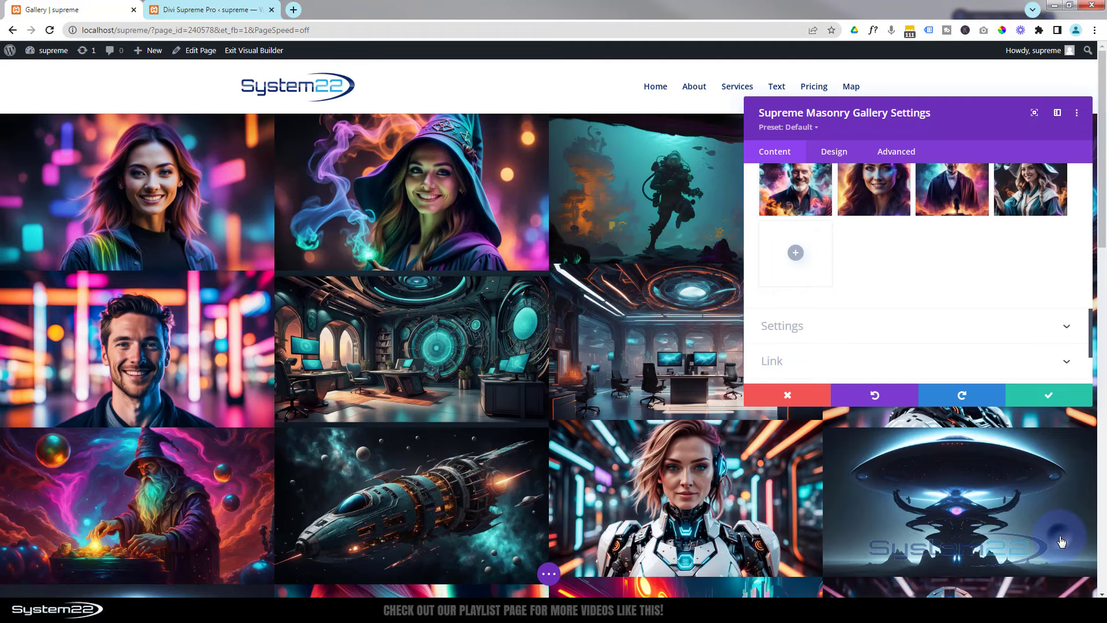
- Switch on the gallery's hover overlay and reach its Overlay design options
left_click(890, 328)
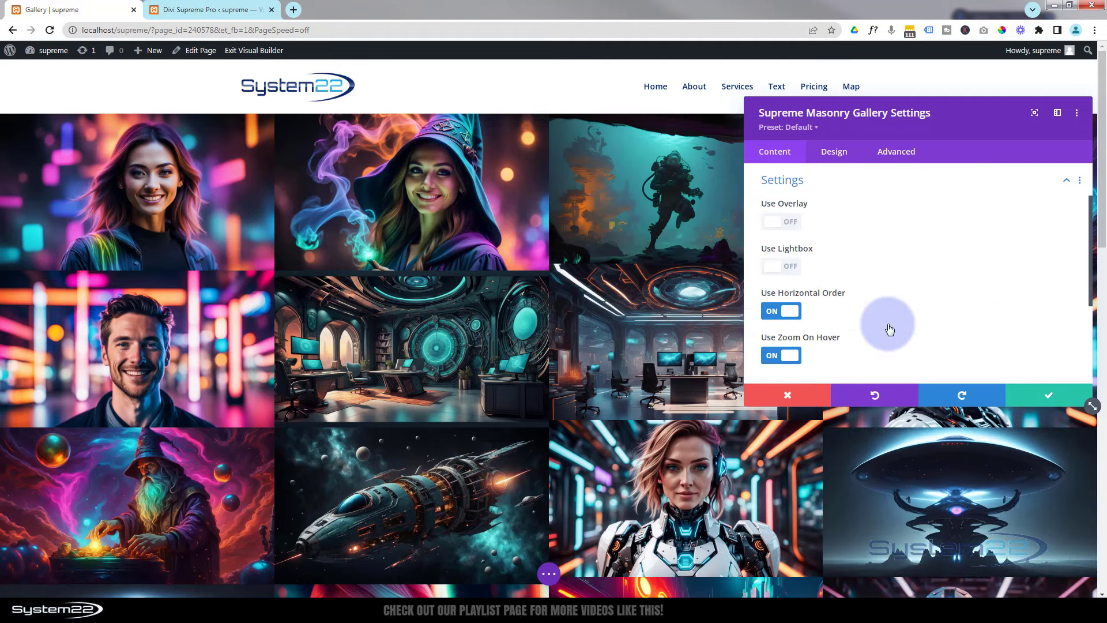
left_click(793, 224)
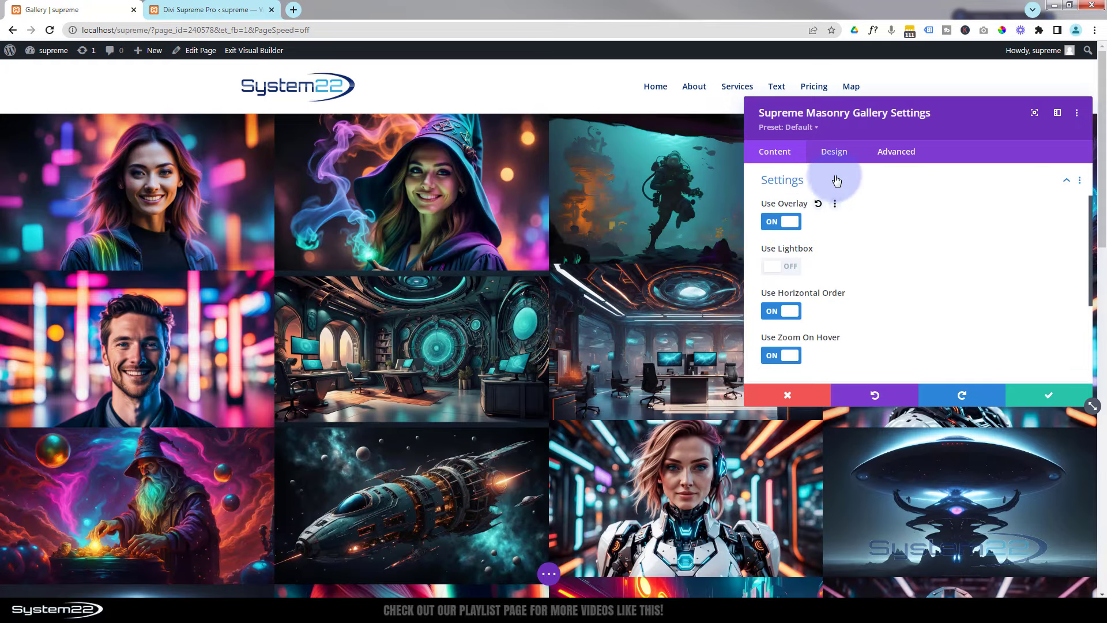
left_click(843, 161)
left_click(863, 257)
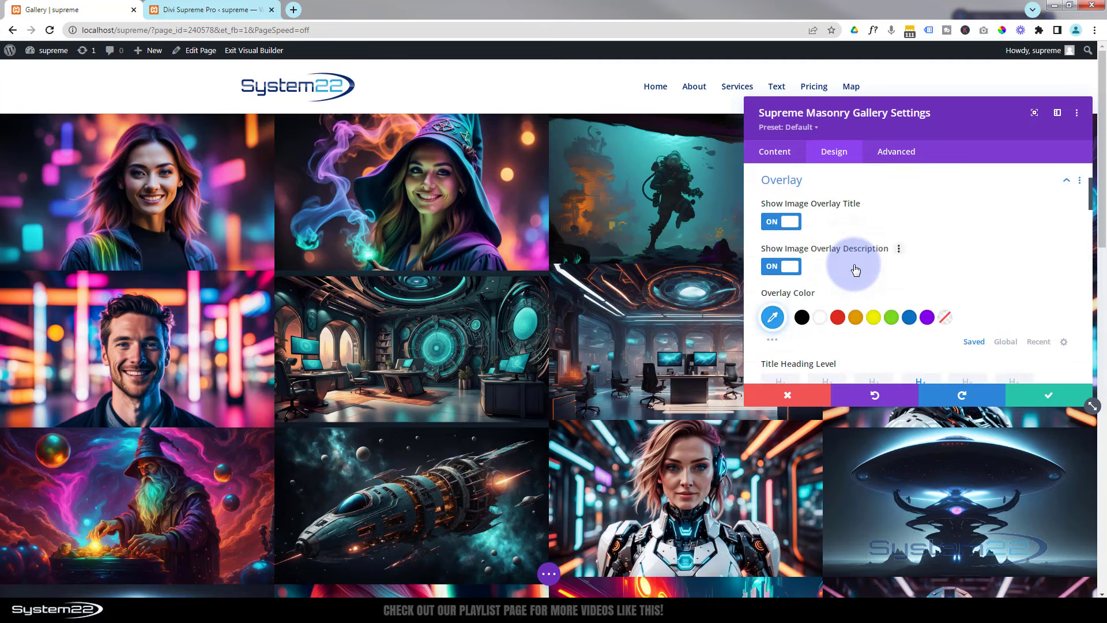
- Make the overlay colour blue #0c71c3 at about 60% opacity, rgba(12,113,195,0.6), and apply
left_click(771, 269)
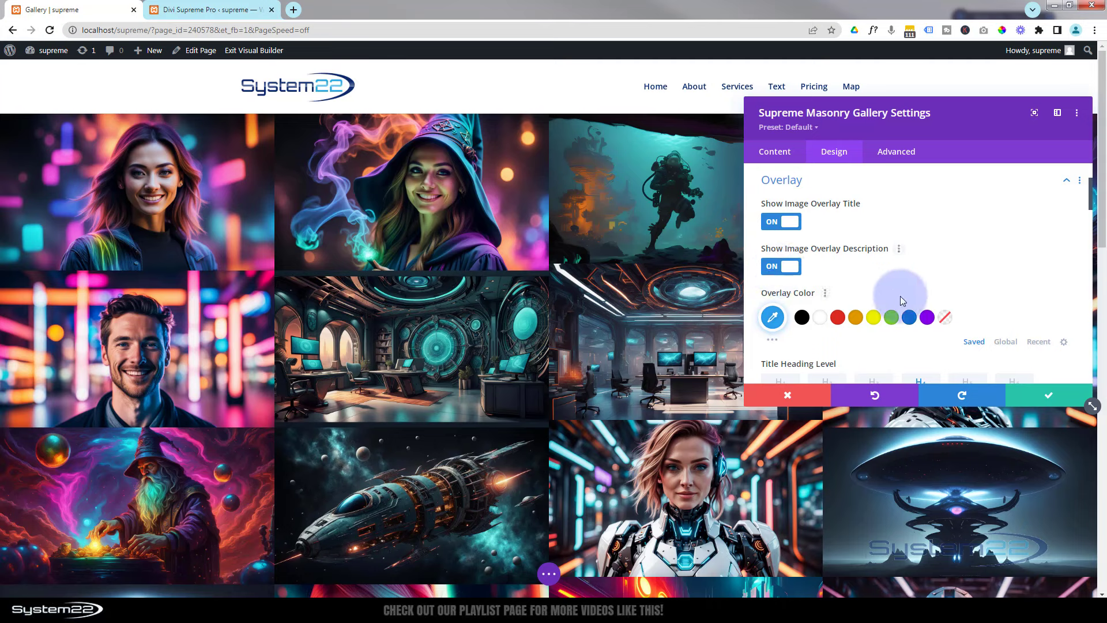
left_click(910, 318)
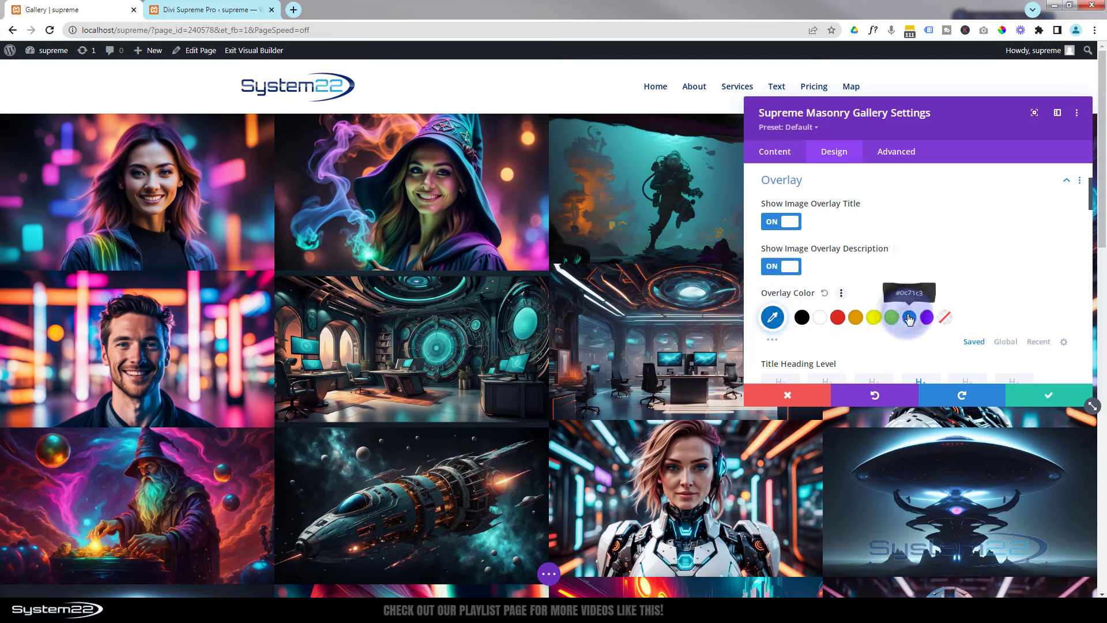
left_click(773, 318)
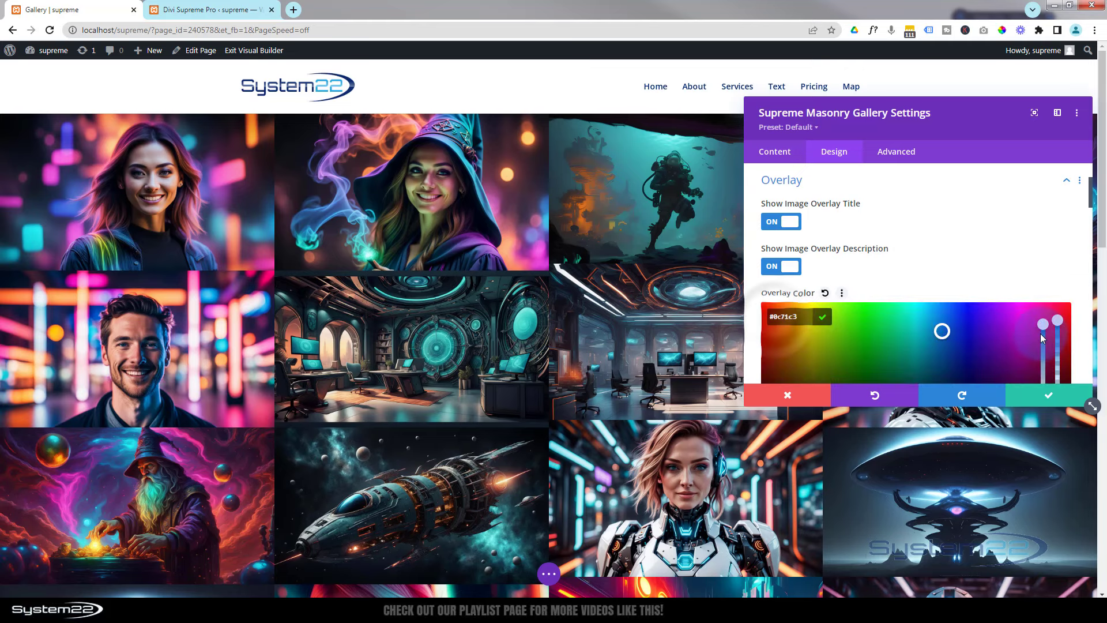
scroll(974, 323, "down", 1)
left_click(1056, 264)
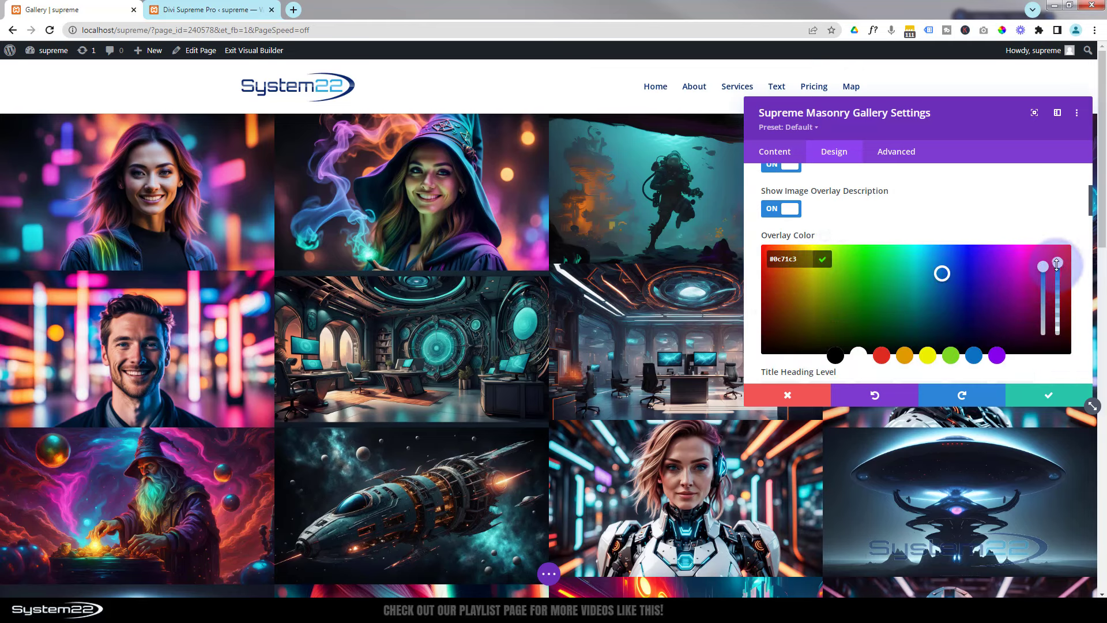
left_click_drag(1060, 287, 1060, 301)
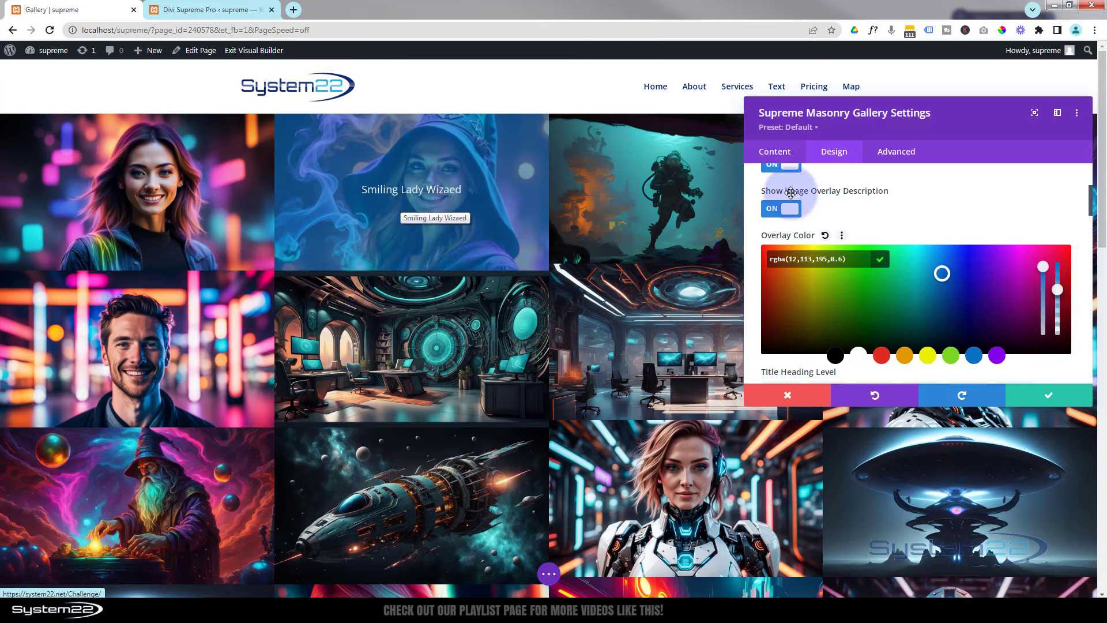
left_click(1061, 398)
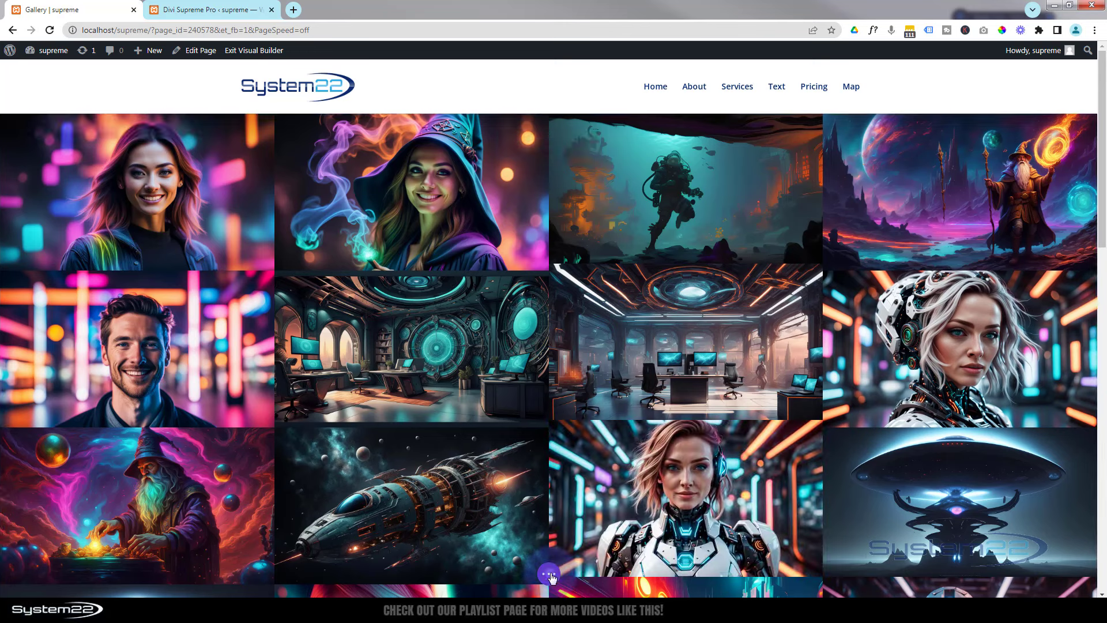
- Save the page as a draft and exit the Visual Builder to view the live gallery
left_click(549, 573)
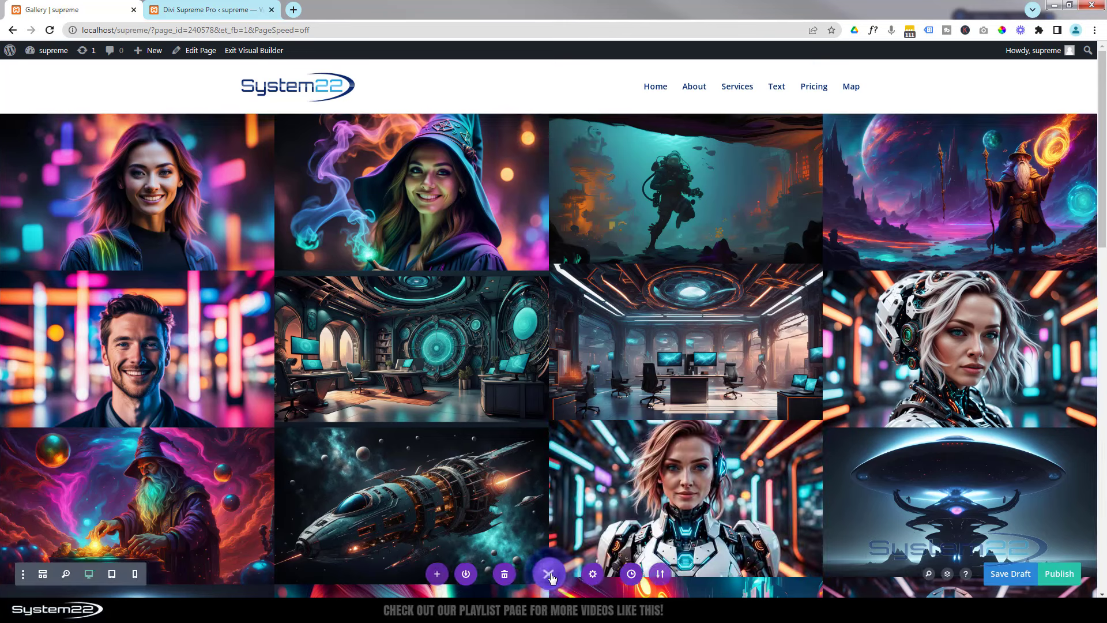
left_click(1006, 575)
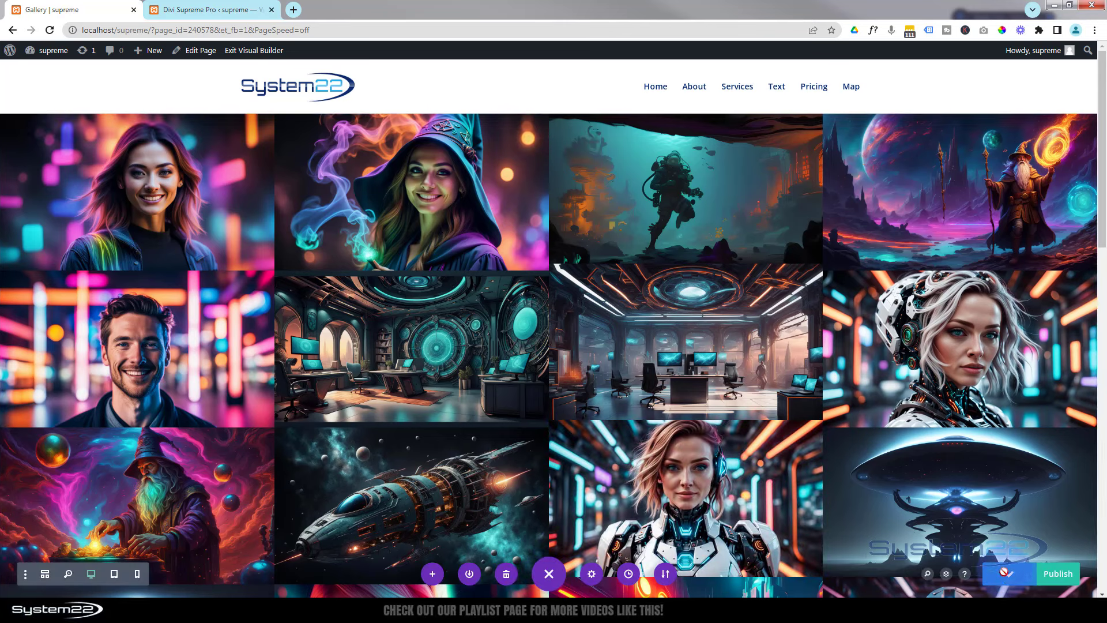
left_click(272, 51)
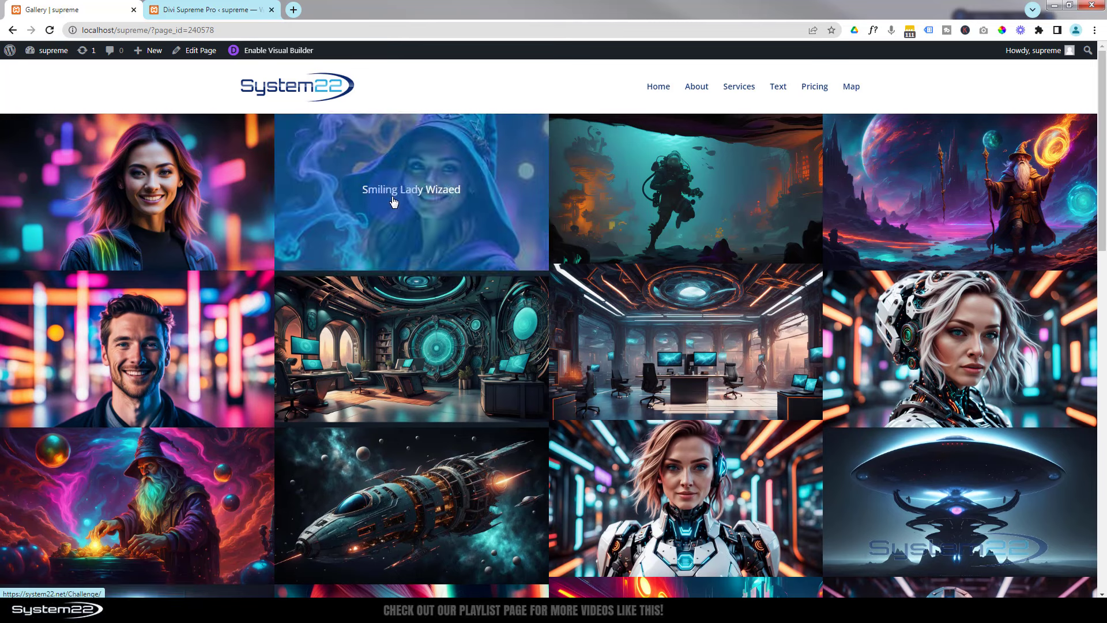
left_click(432, 239)
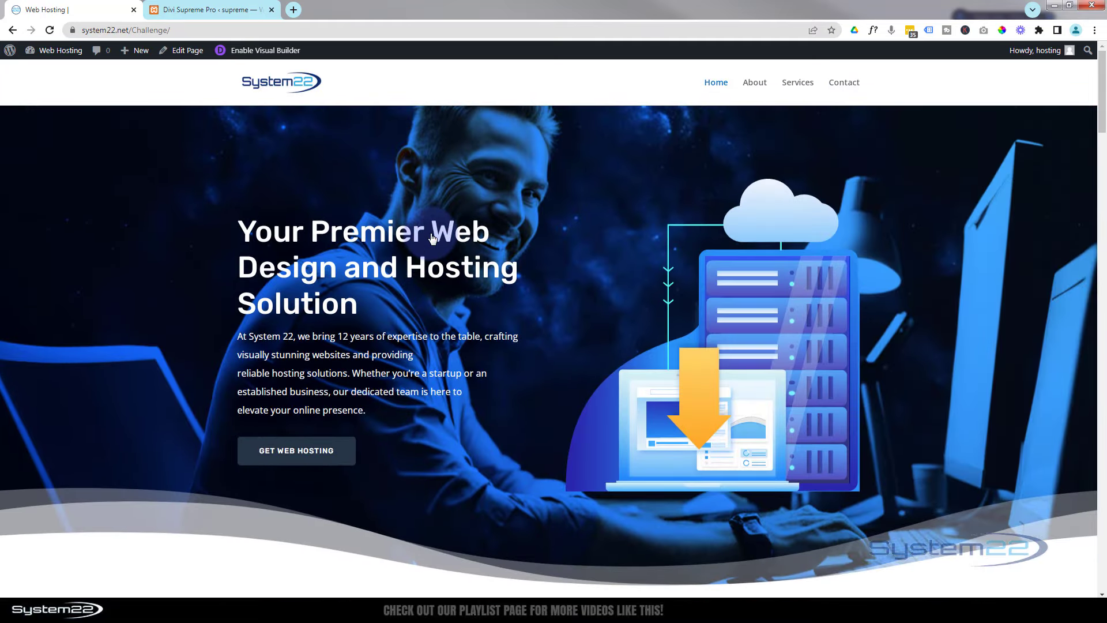
scroll(429, 233, "down", 12)
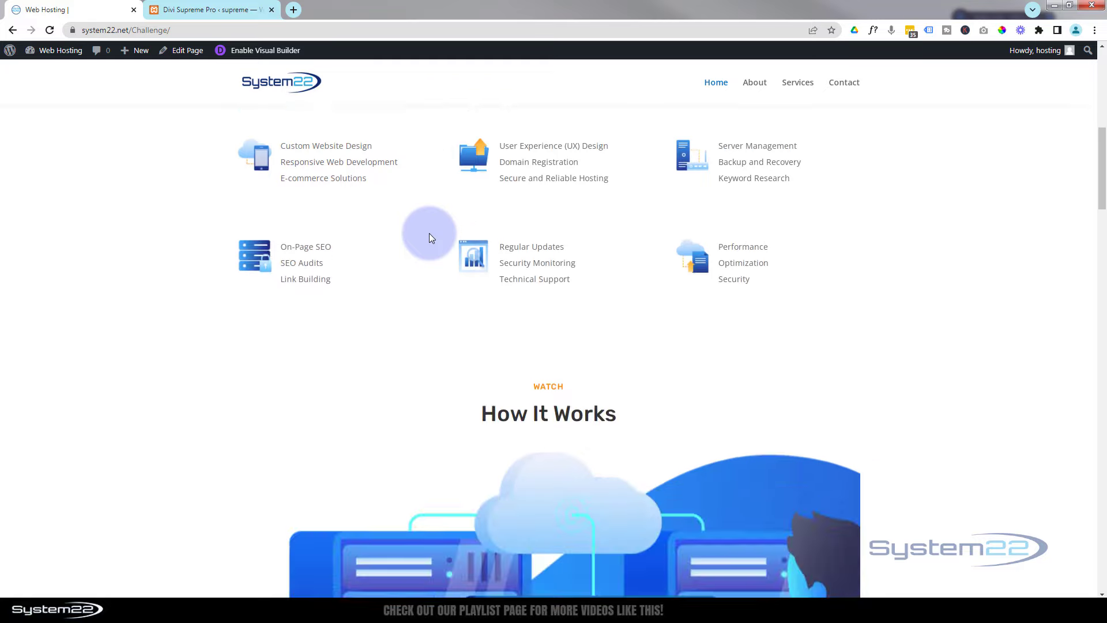
left_click(13, 32)
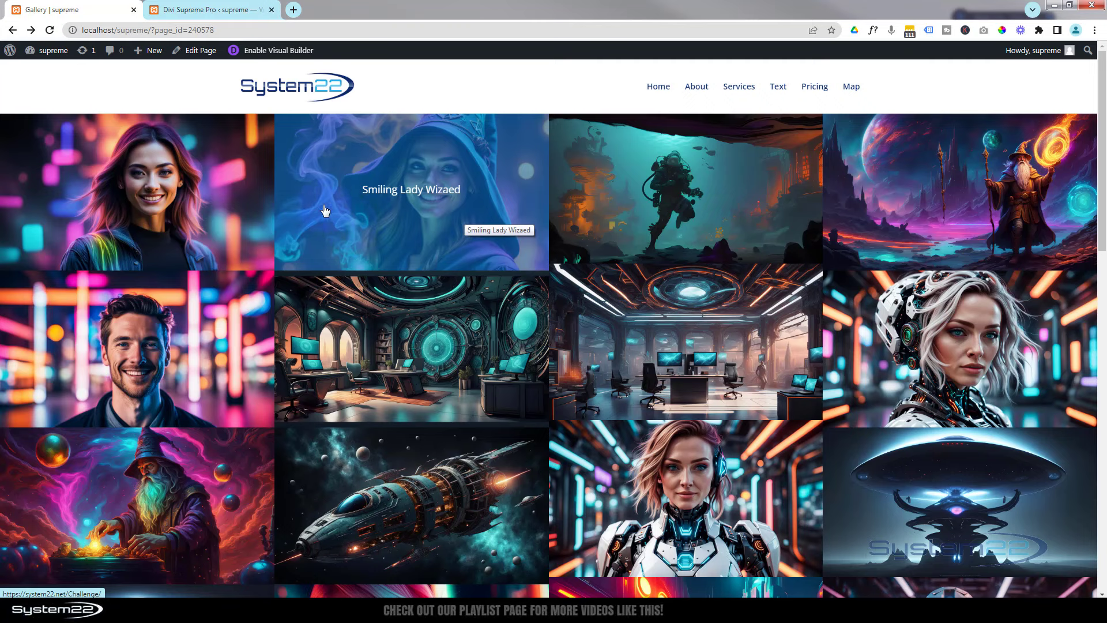
- Re-enable the Visual Builder and bring up the Supreme Masonry Gallery settings at its image list
left_click(268, 51)
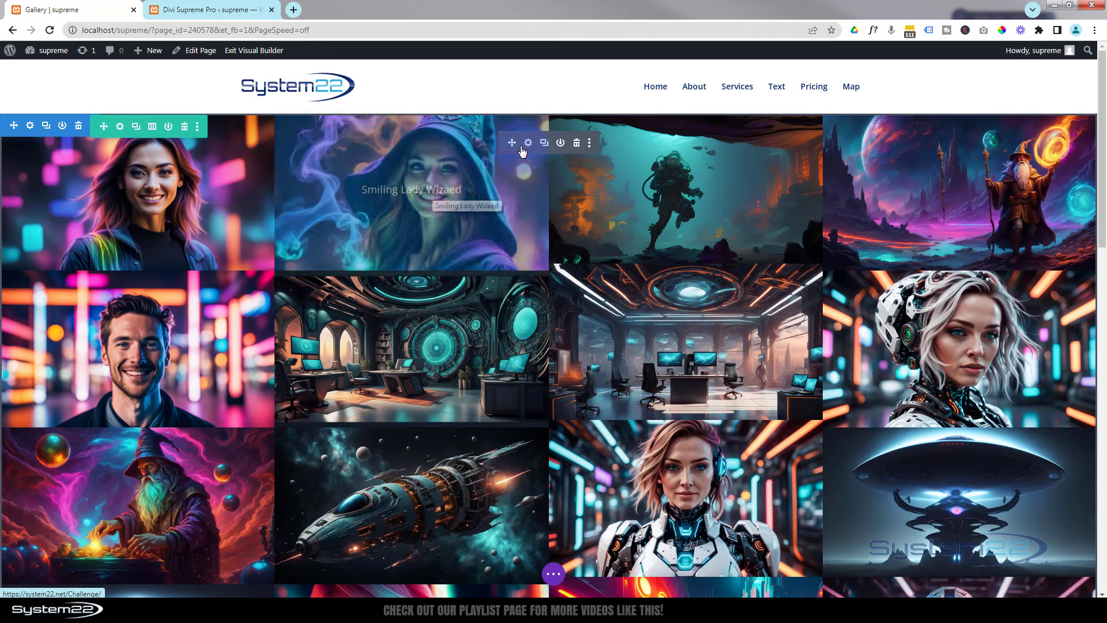
left_click(528, 143)
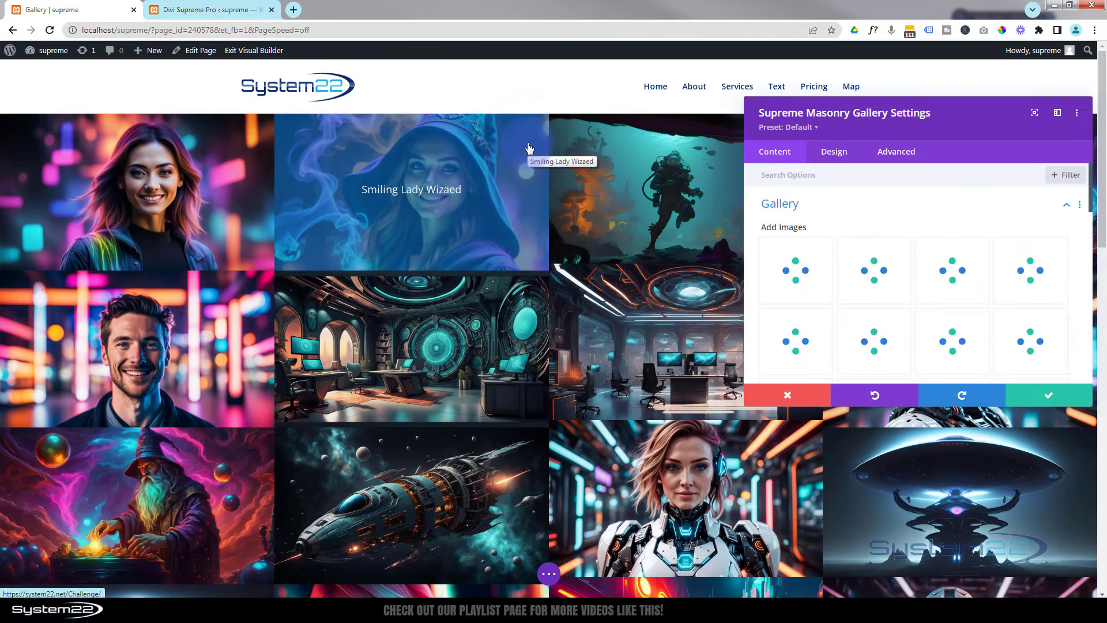
scroll(918, 236, "down", 1)
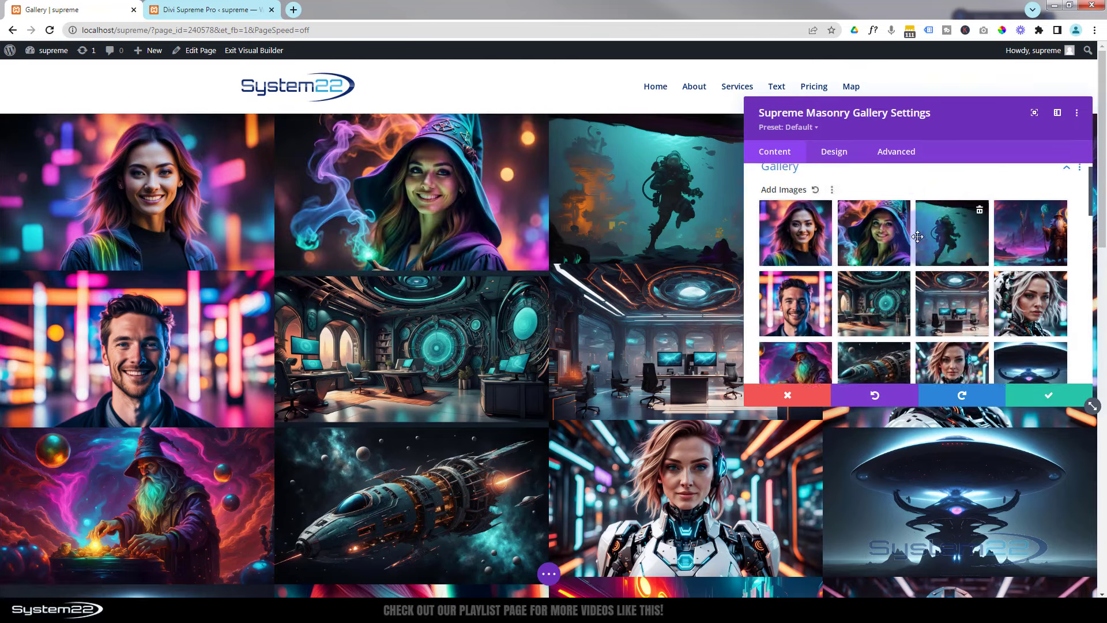
scroll(917, 237, "down", 8)
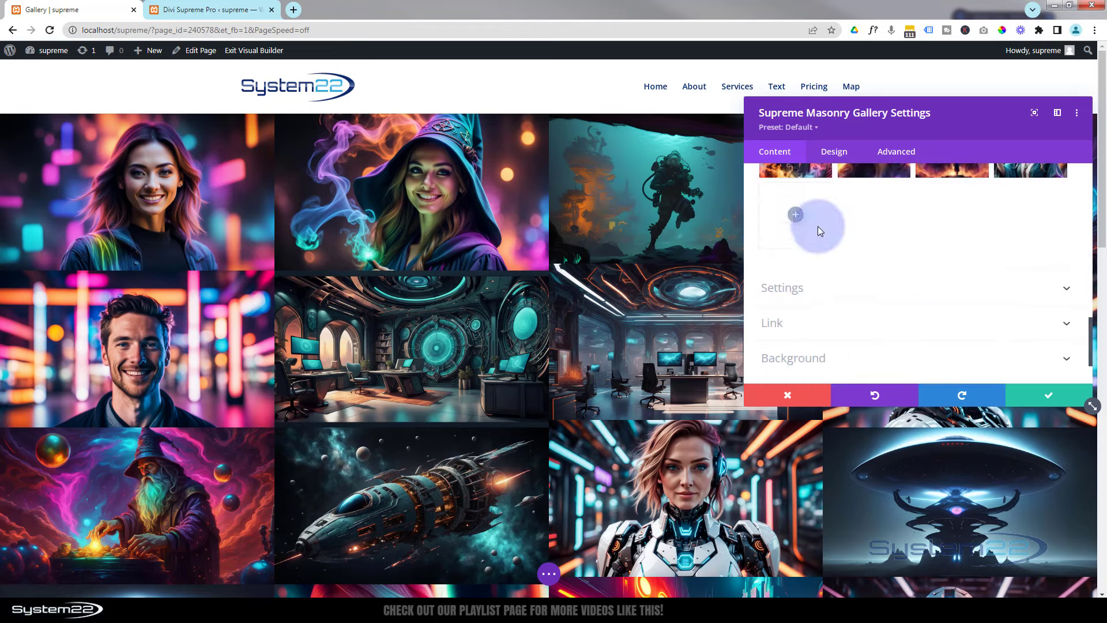
- Give the Happy Woman image the description 'Click here to visit System 22 blog!' and a new-tab link
left_click(798, 218)
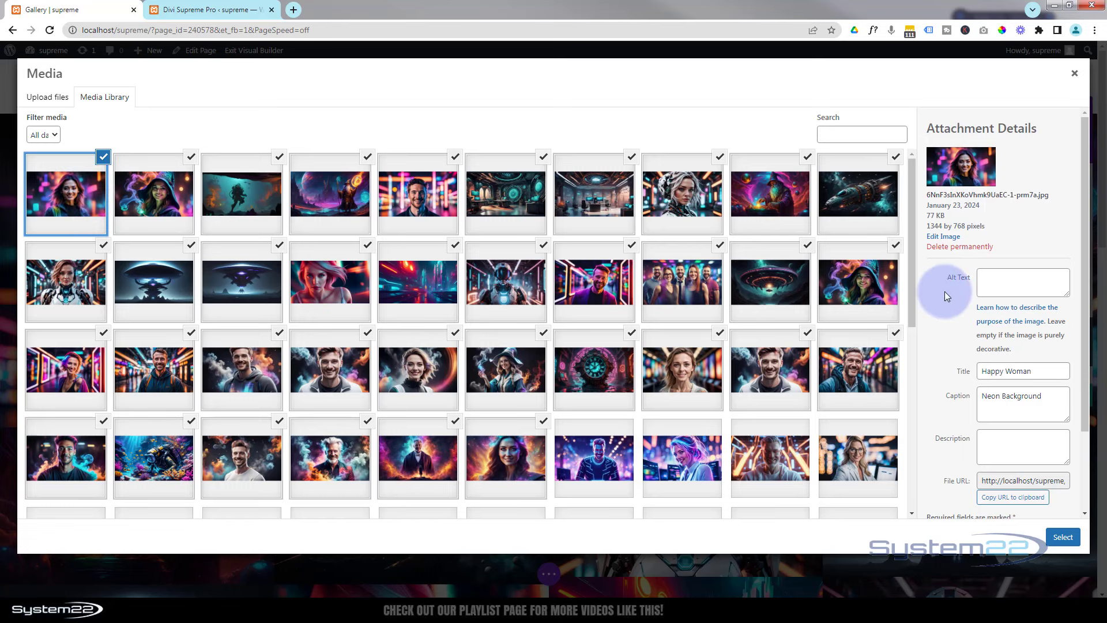
scroll(946, 297, "down", 2)
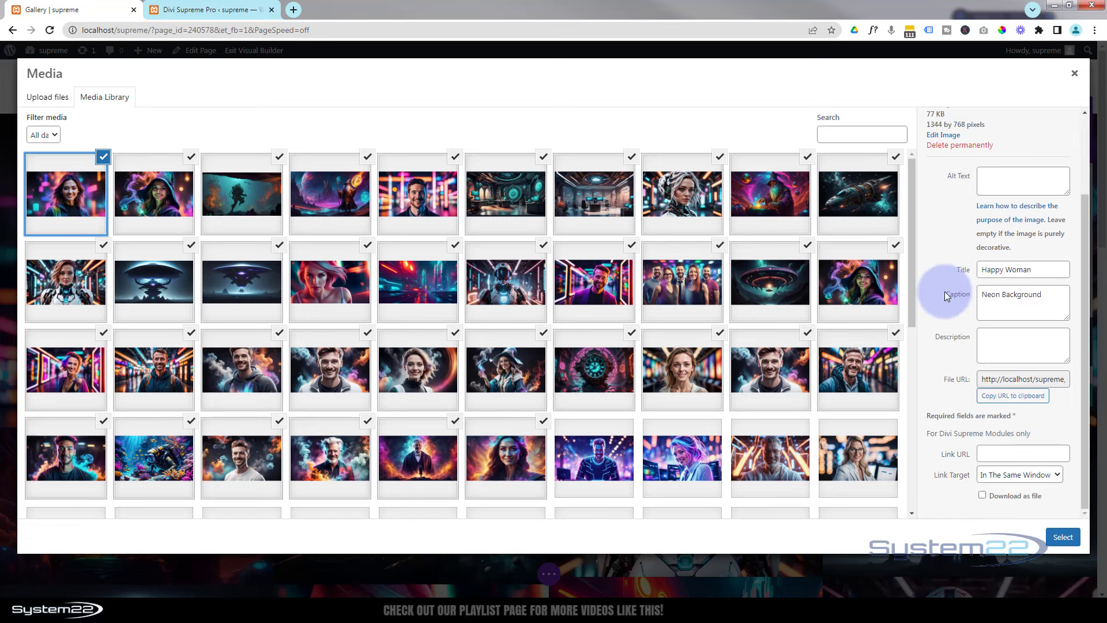
left_click(990, 349)
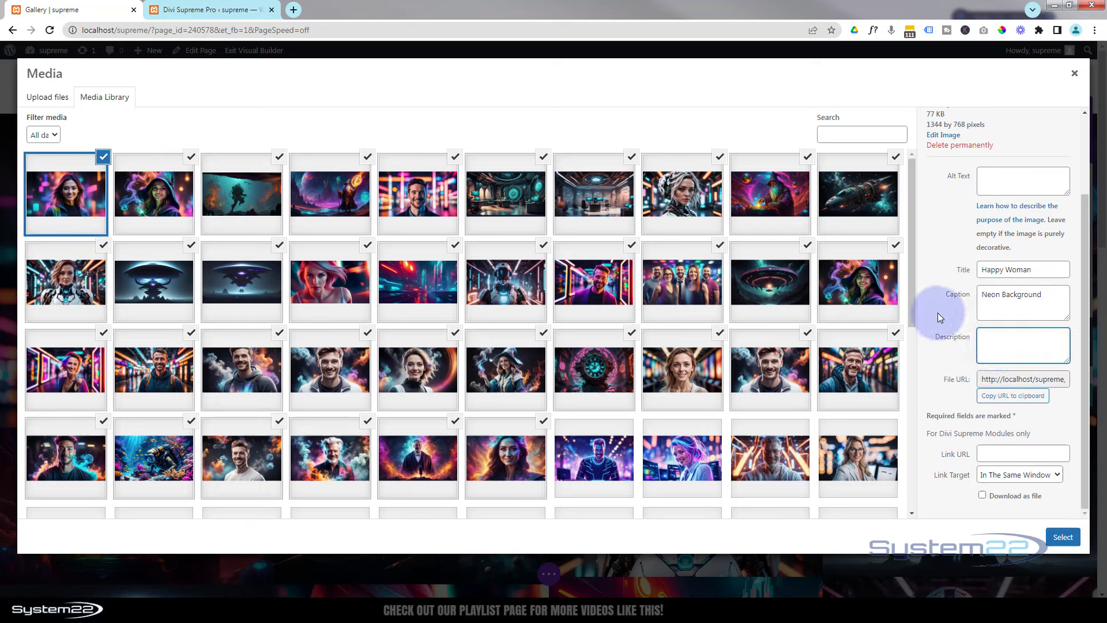
type("Click here to visit System 22 blog!")
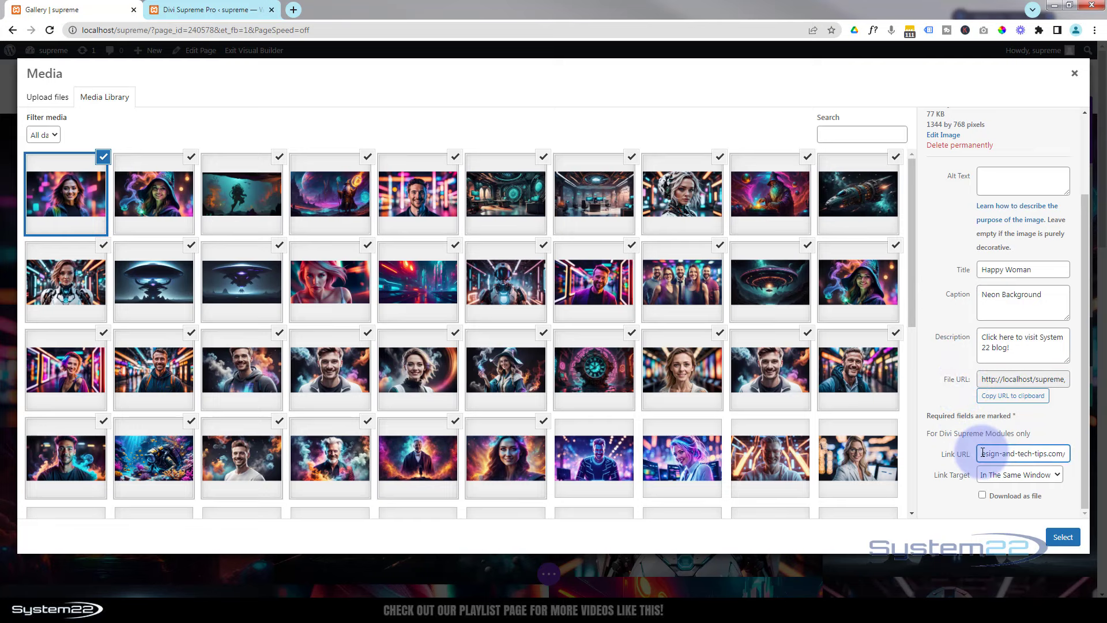
left_click(1015, 476)
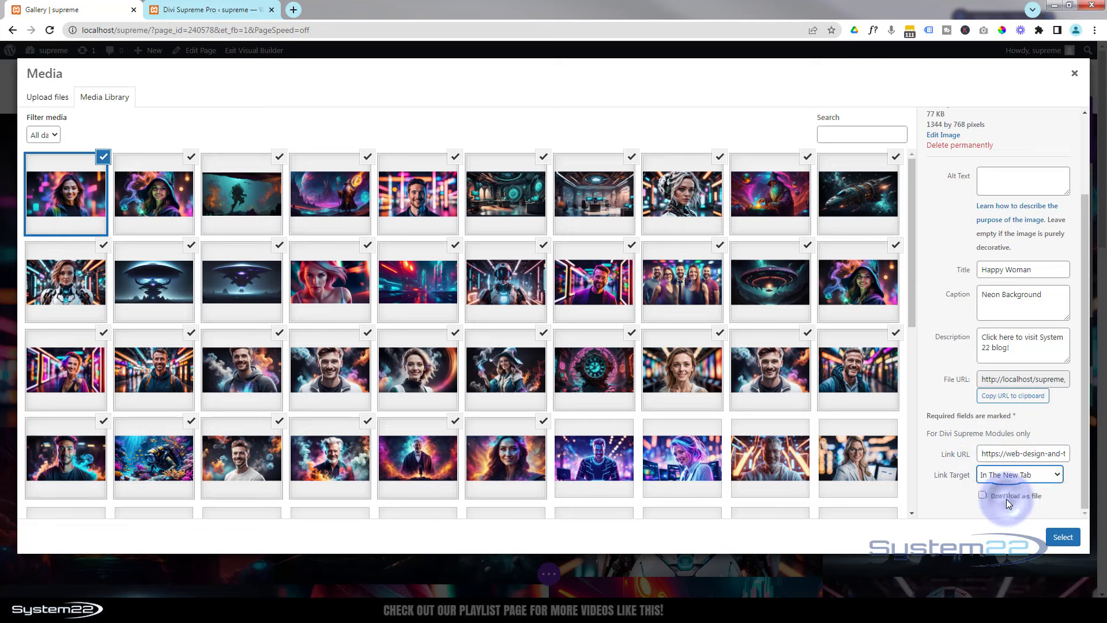
left_click(1006, 499)
- Make the hooded-woman image's link open in a new tab, then confirm and apply the gallery changes
left_click(159, 200)
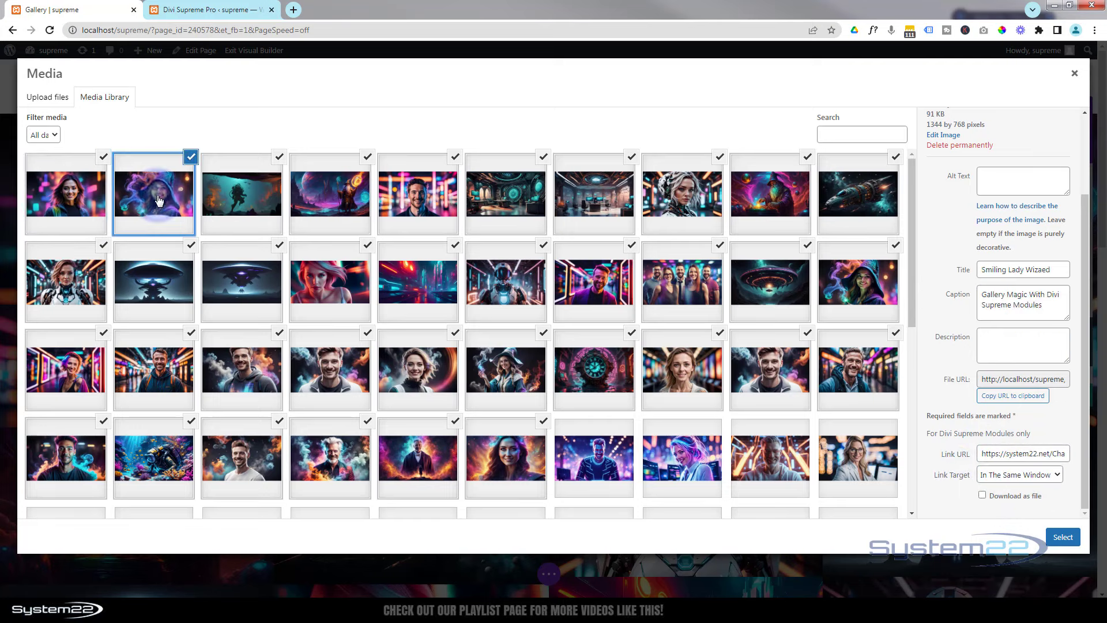
left_click(1017, 475)
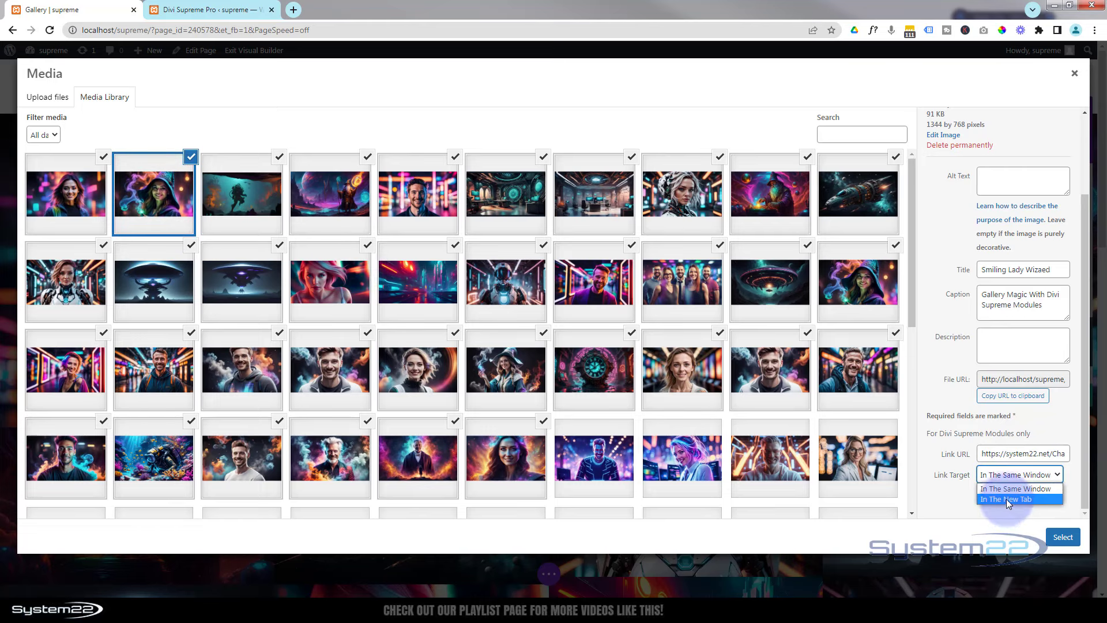
left_click(1005, 499)
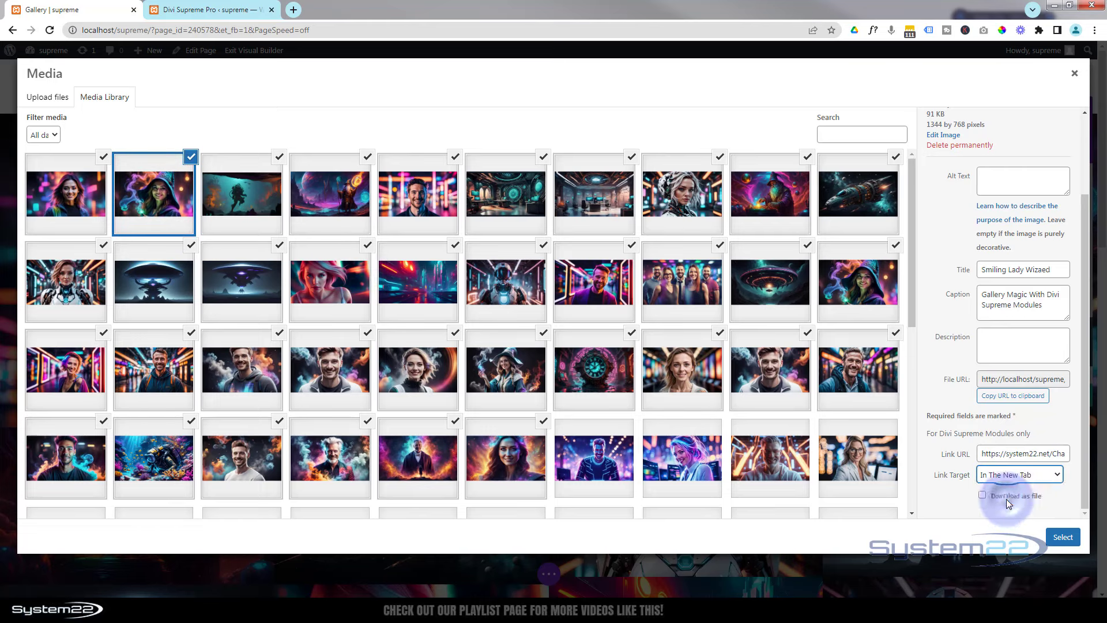
left_click(62, 201)
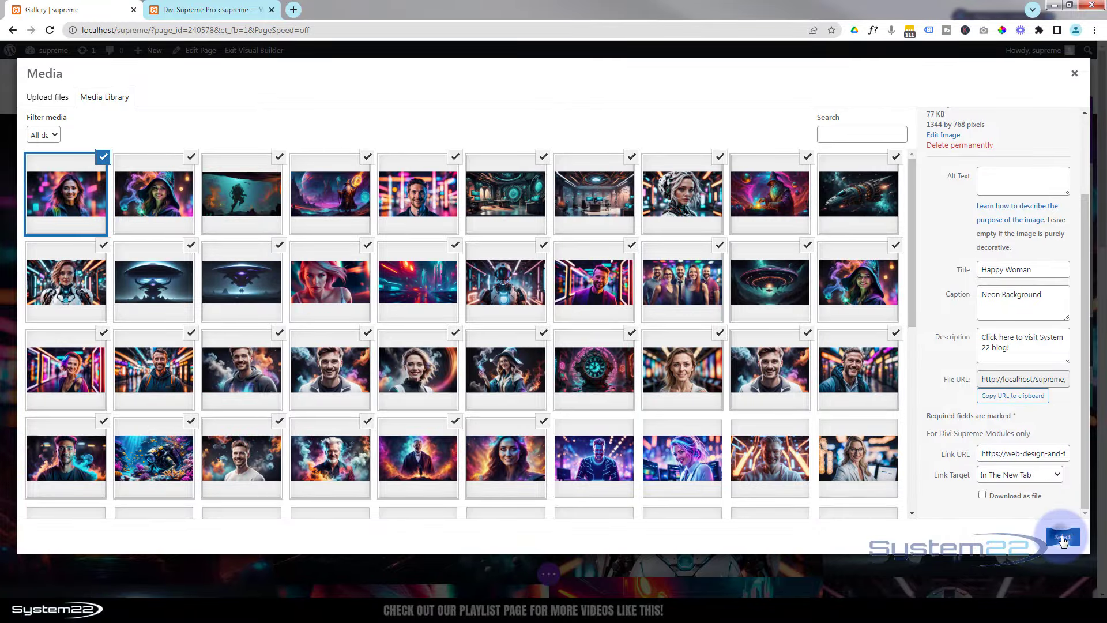
left_click(1063, 539)
left_click(1049, 398)
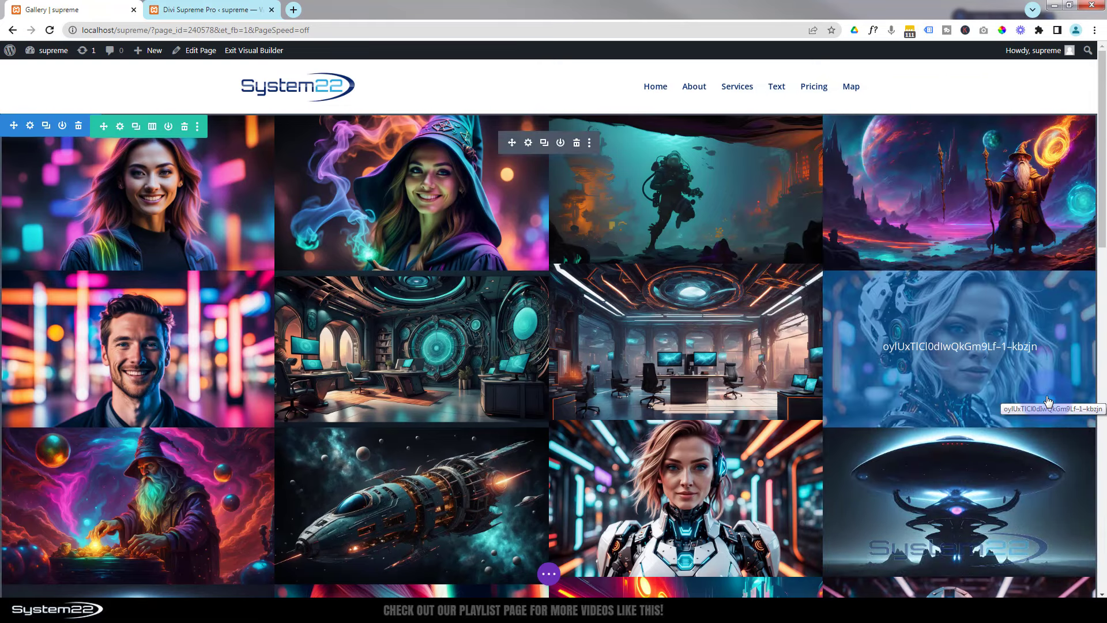
- Save the page as a draft, exit the Visual Builder, and check the Happy Woman overlay live
left_click(548, 573)
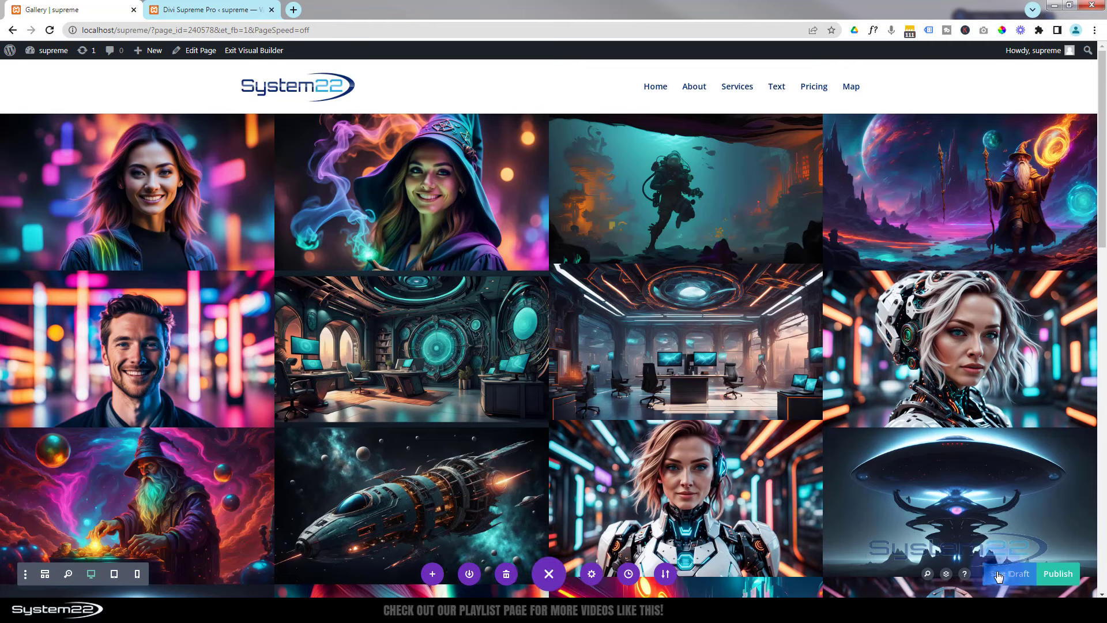
left_click(999, 575)
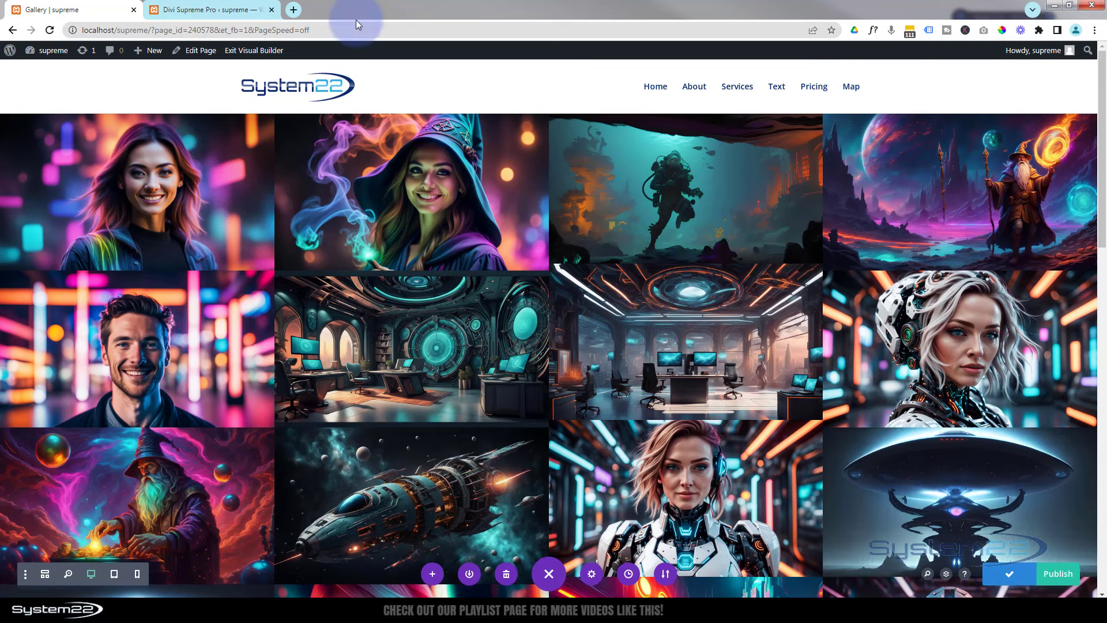
left_click(252, 52)
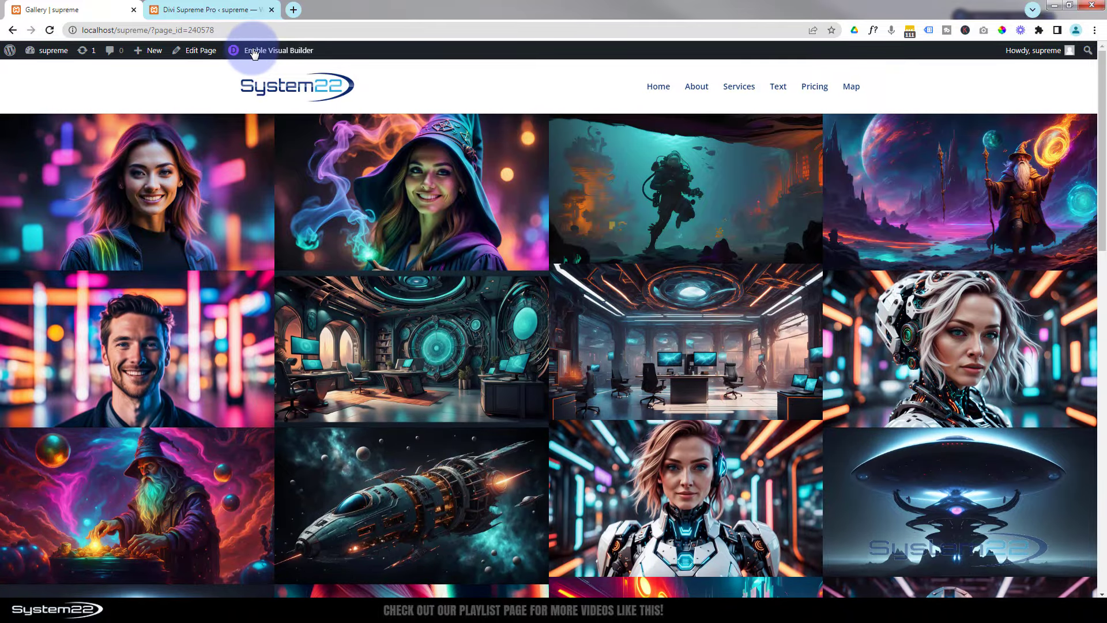
mouse_move(236, 177)
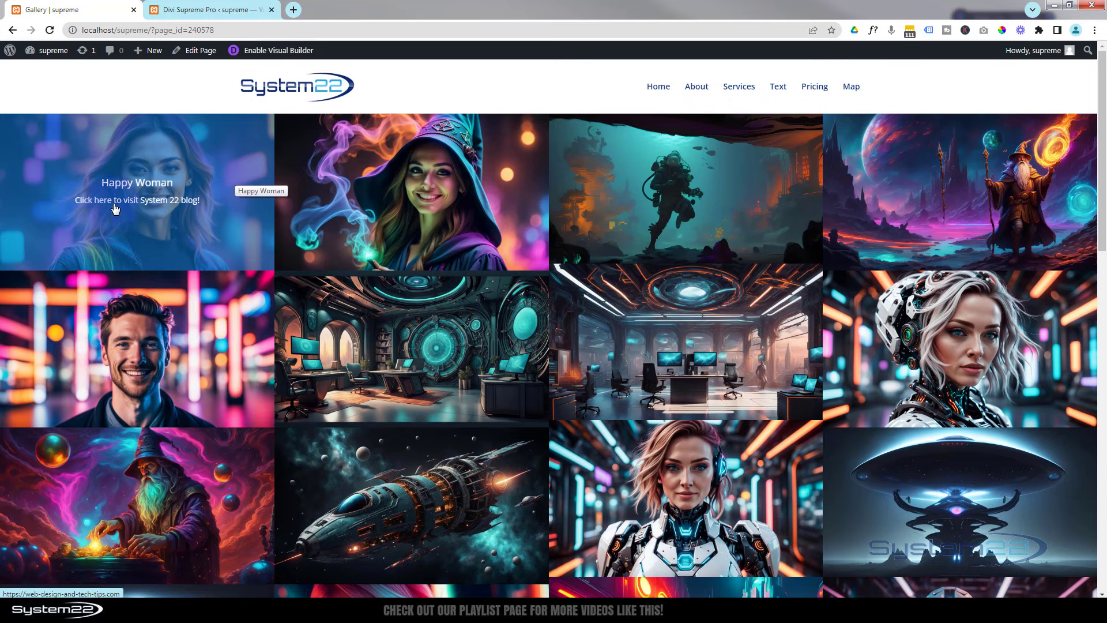
left_click(168, 246)
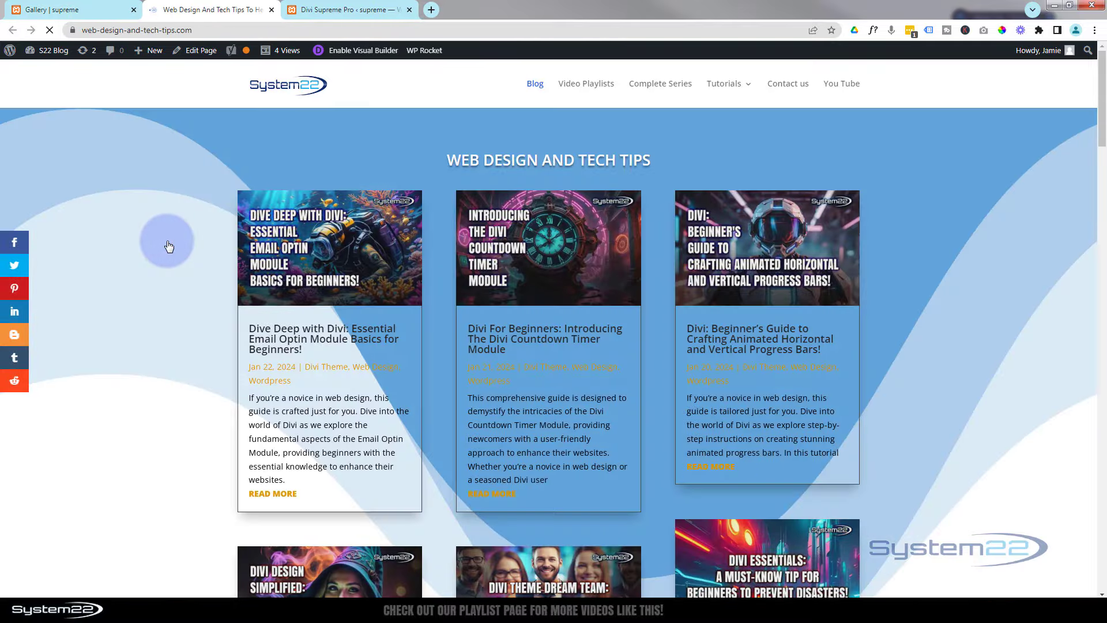
scroll(168, 246, "down", 4)
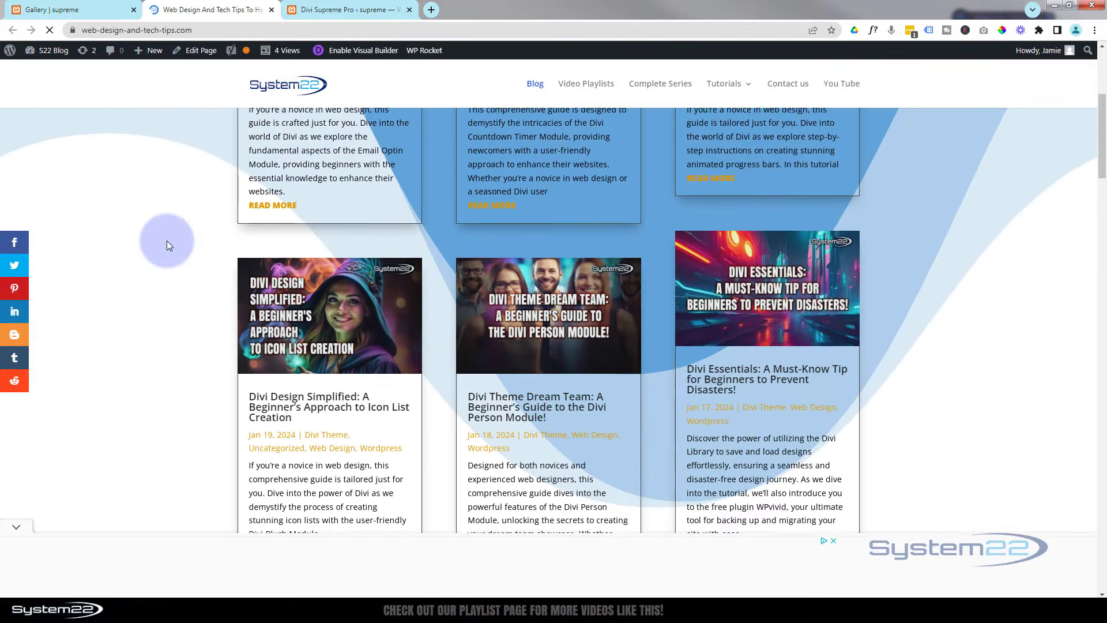
scroll(167, 240, "up", 4)
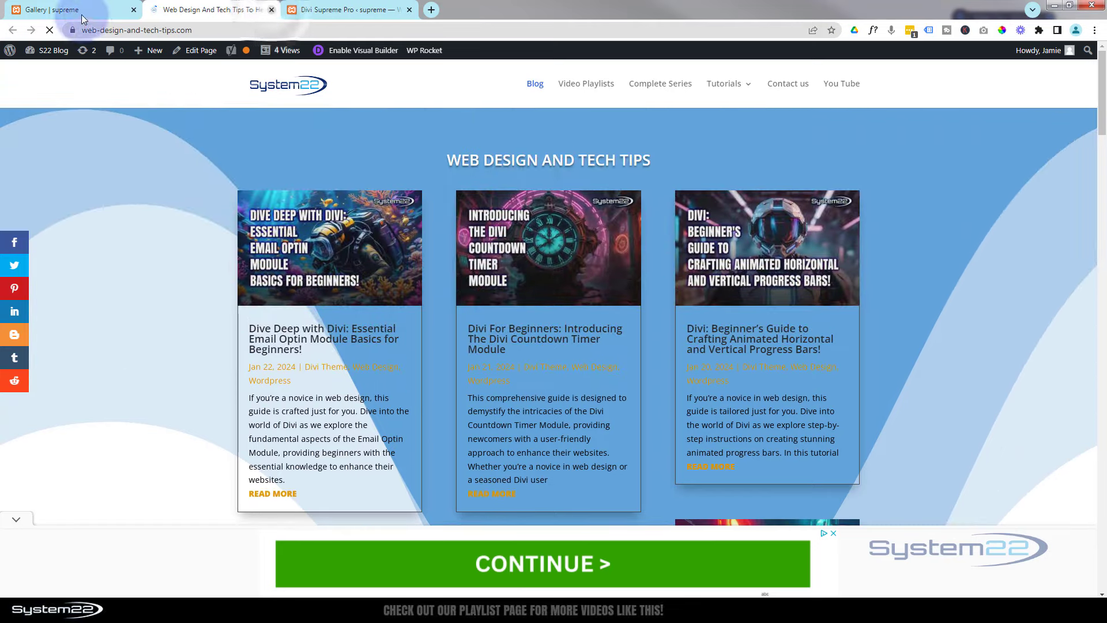
left_click(271, 9)
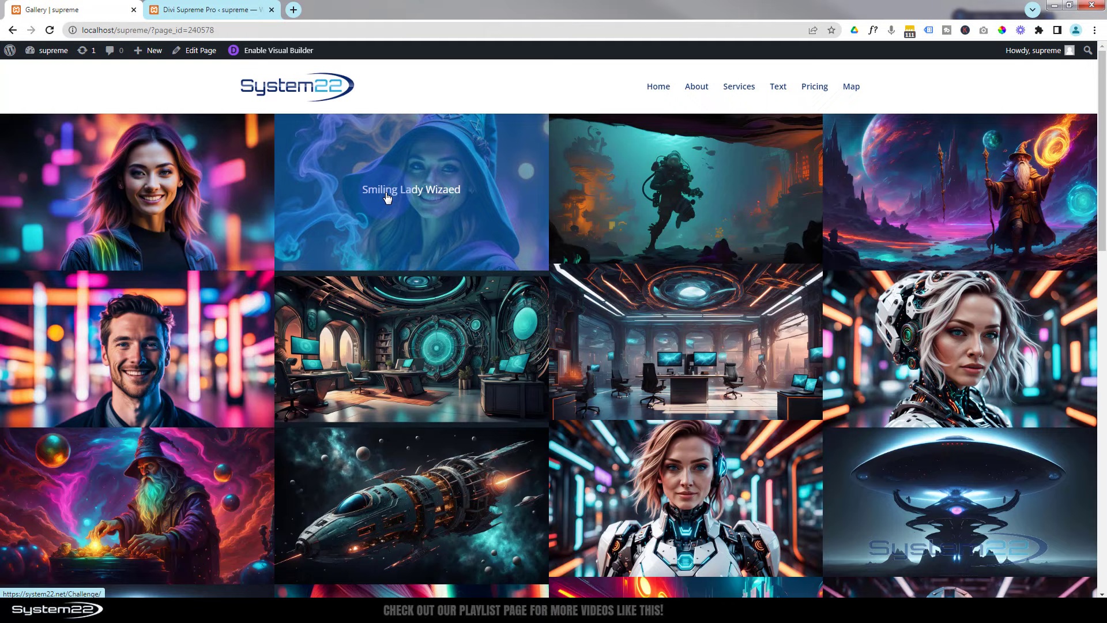
left_click(372, 238)
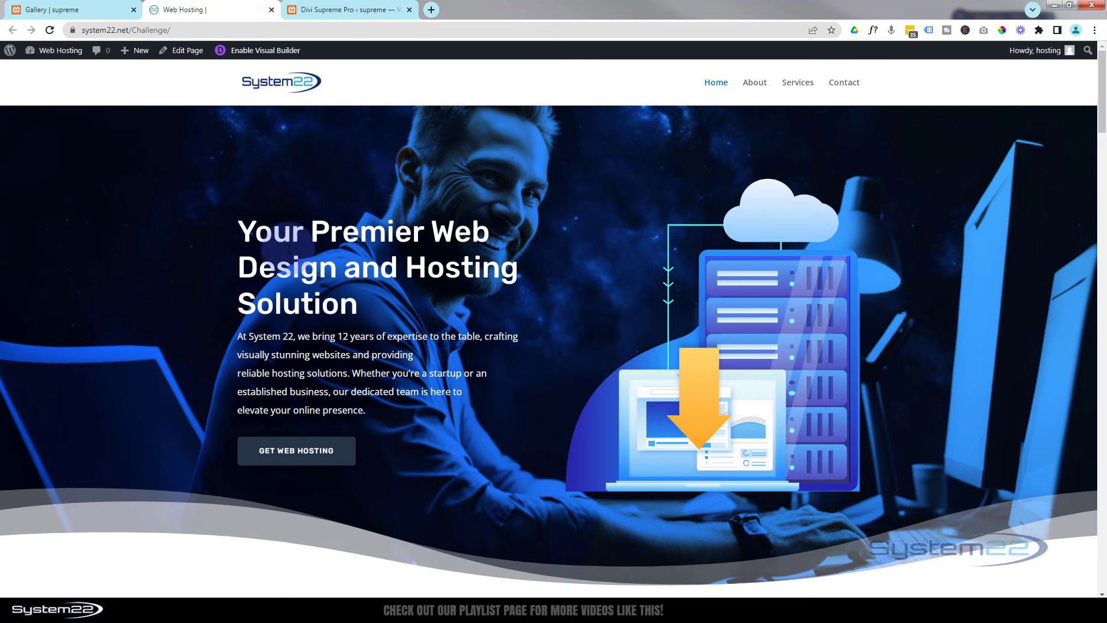
scroll(289, 249, "down", 3)
scroll(289, 249, "up", 3)
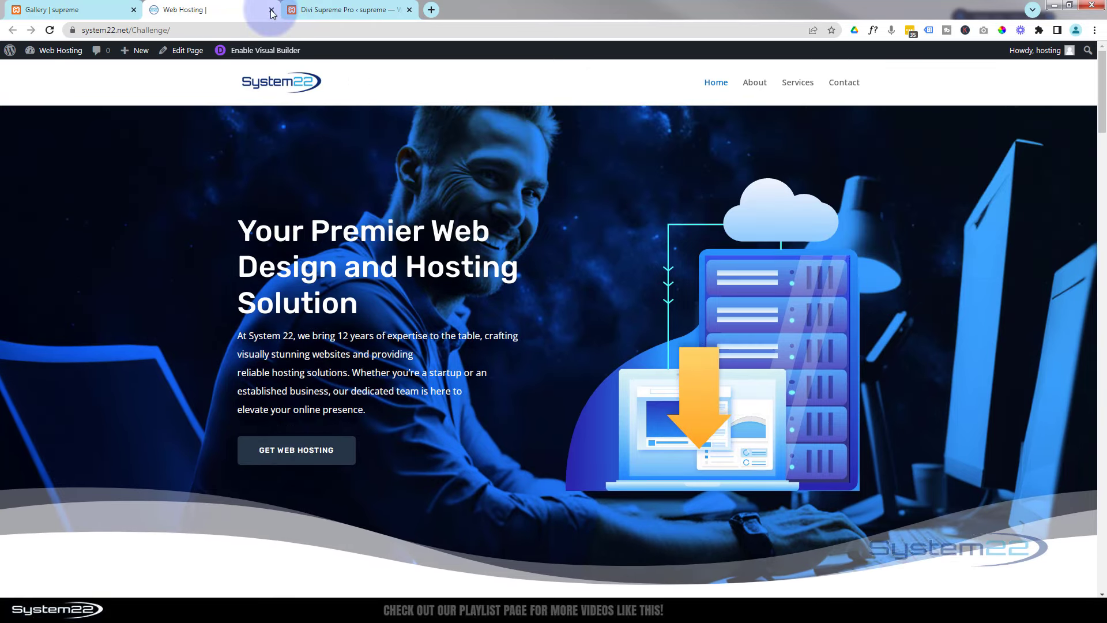
left_click(272, 10)
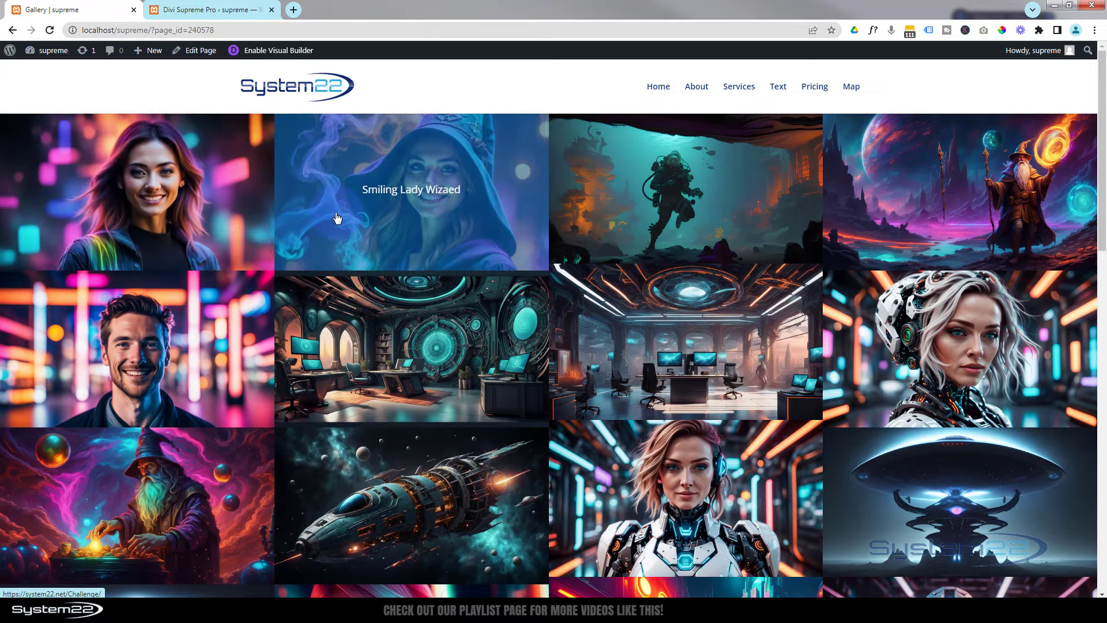
scroll(448, 322, "down", 3)
scroll(448, 322, "down", 5)
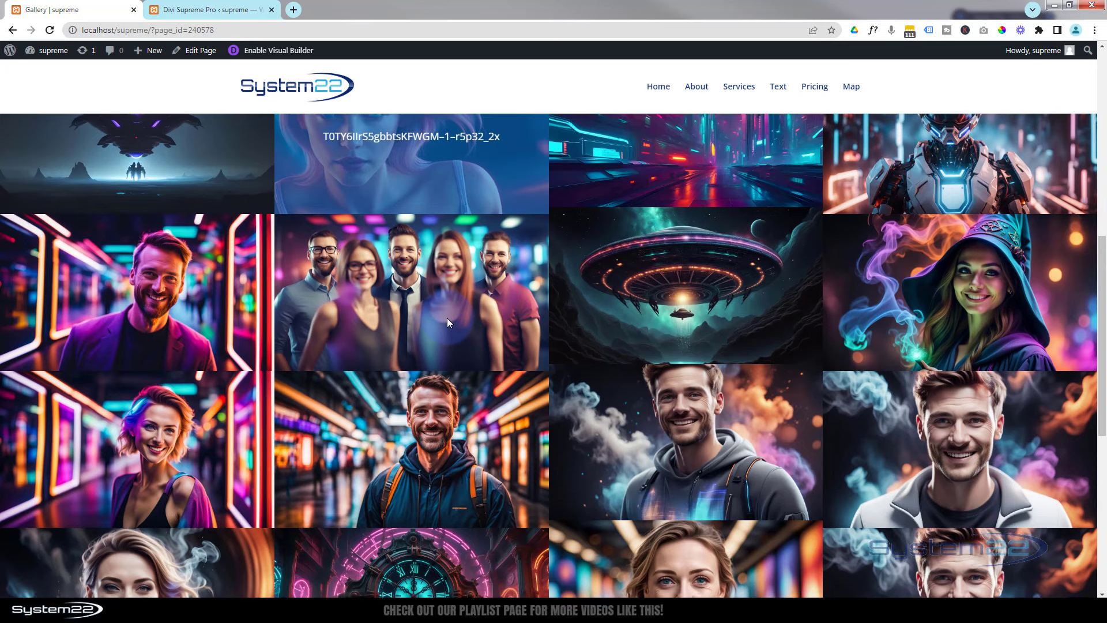
scroll(447, 318, "down", 5)
scroll(447, 317, "up", 4)
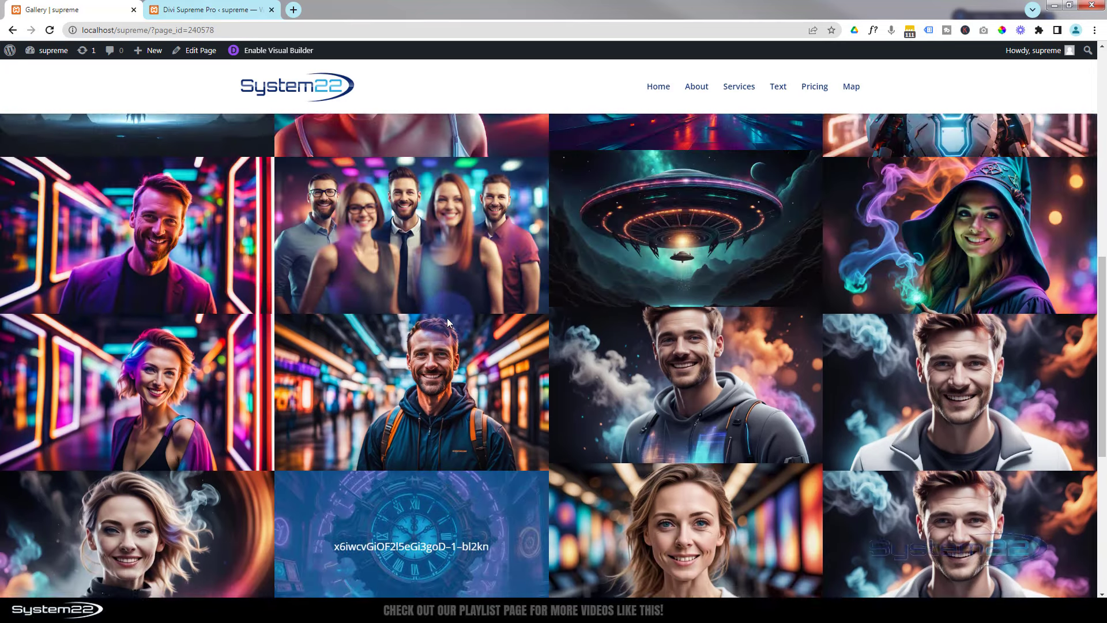
scroll(447, 322, "up", 8)
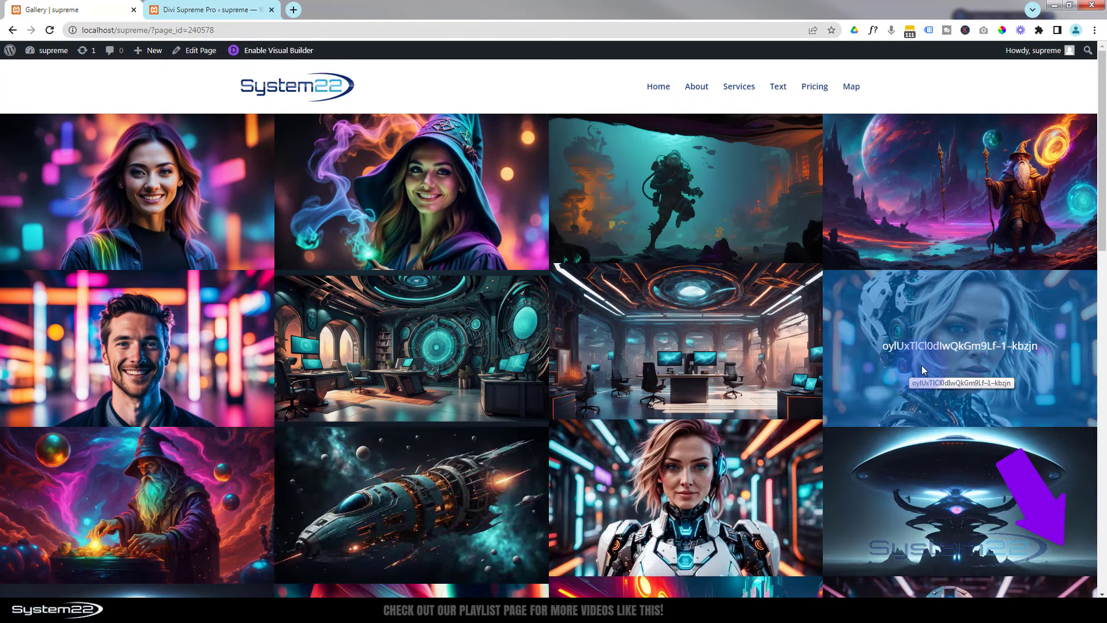
scroll(922, 369, "down", 8)
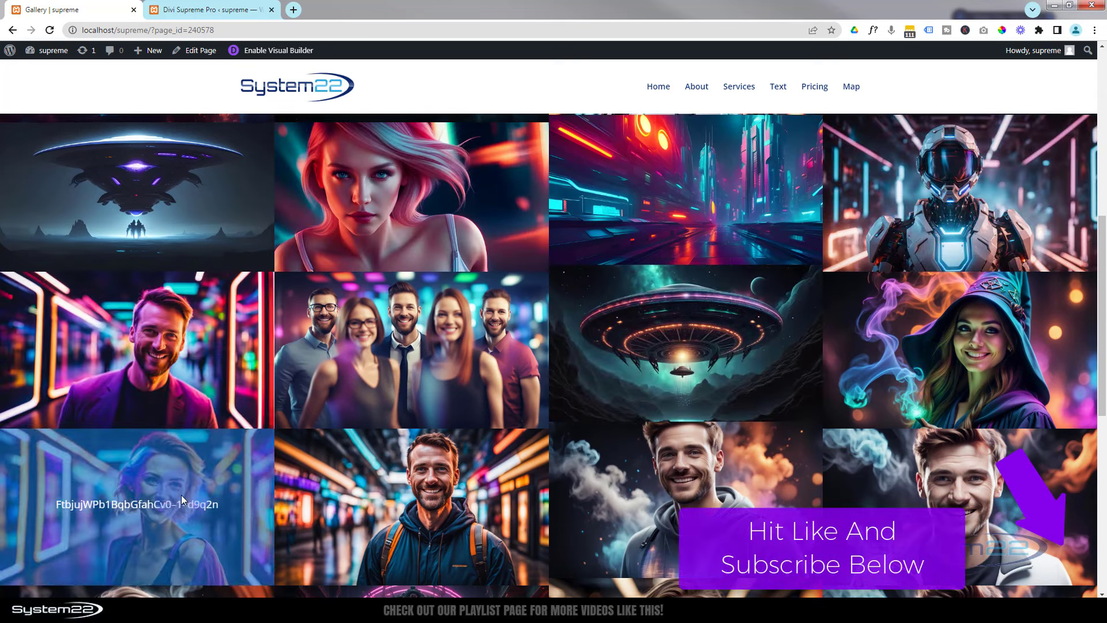
scroll(359, 489, "up", 4)
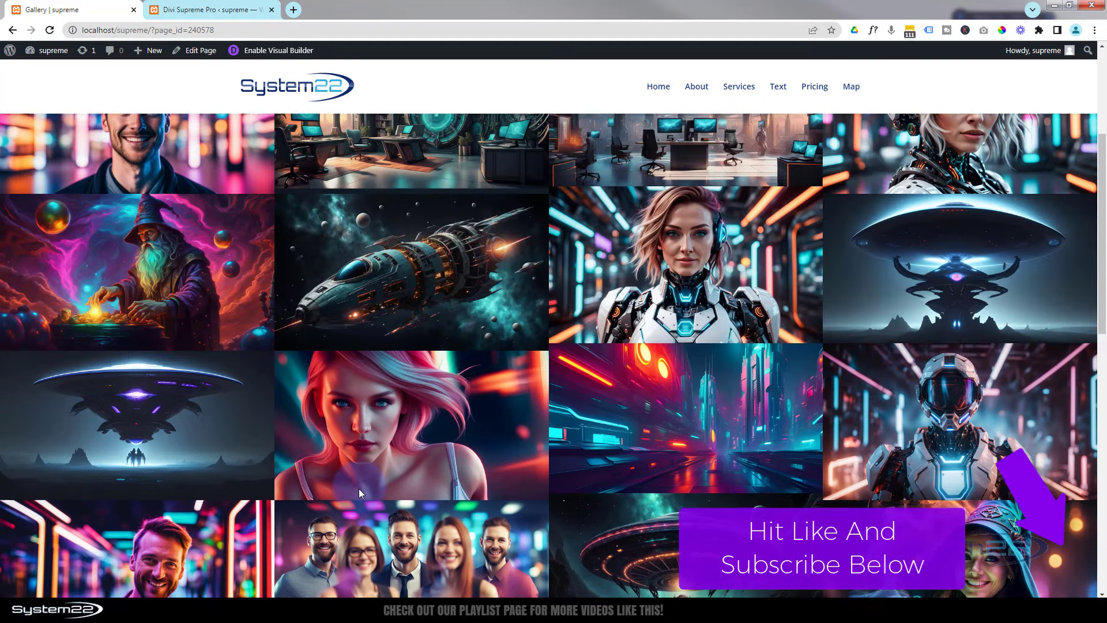
scroll(359, 489, "up", 4)
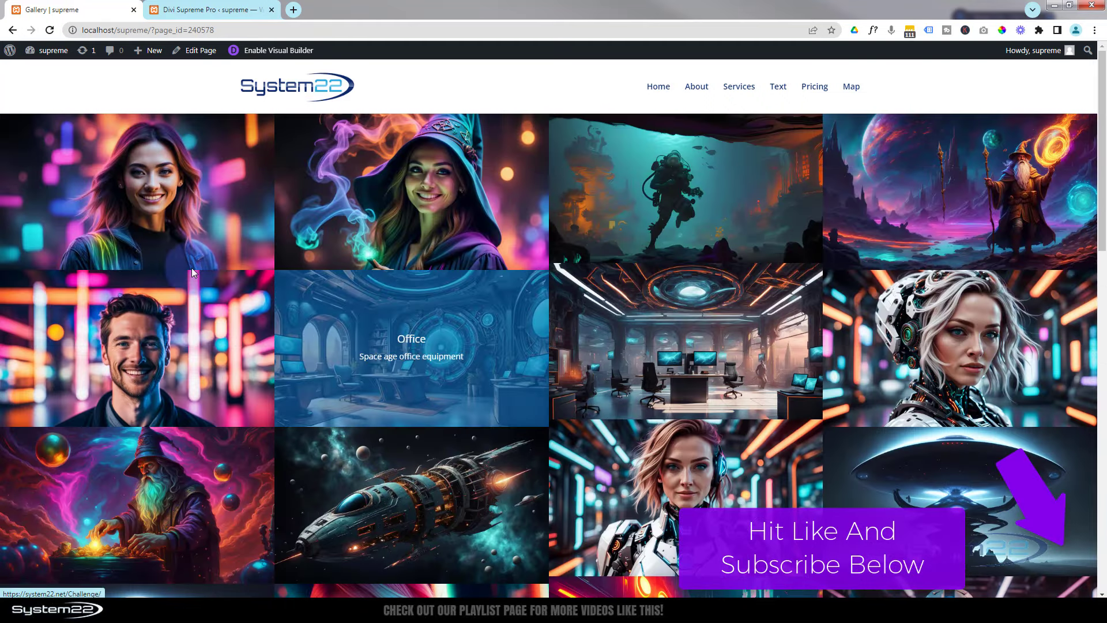